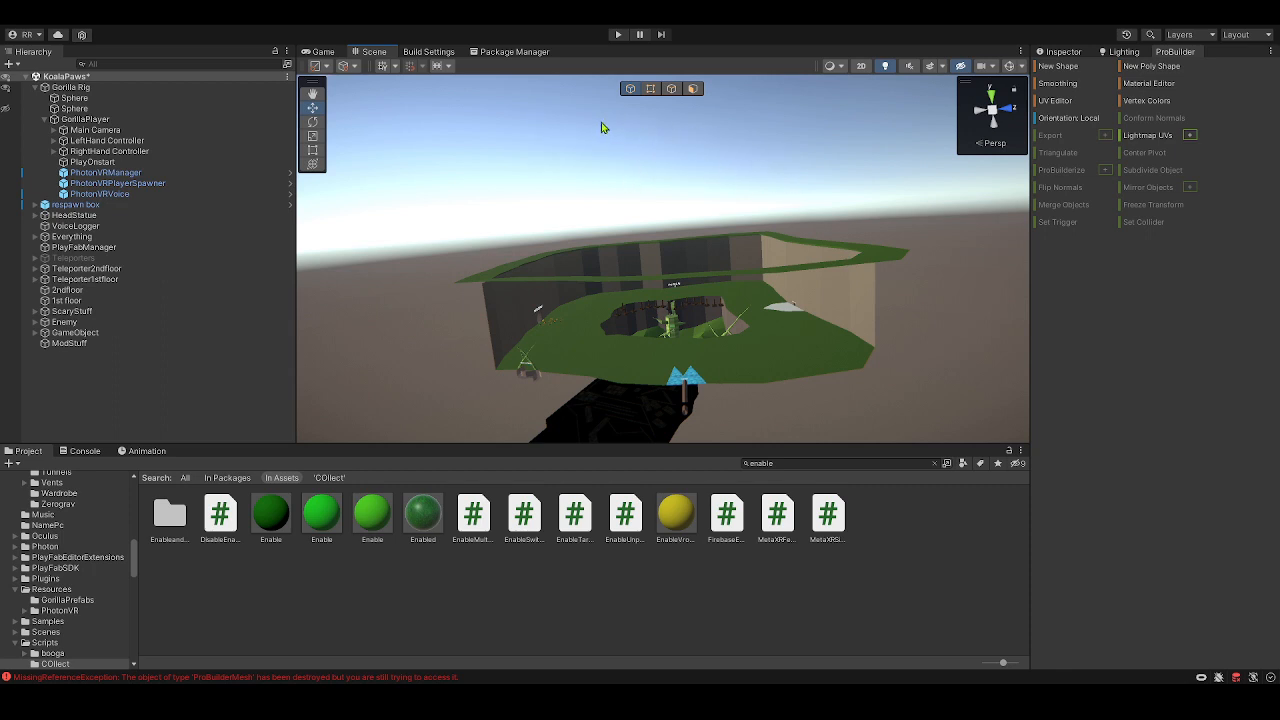
- Create a ProBuilder cube on the green floor beside the wall and set its size to 1 × 1 × 1
right_drag(630, 183, 1000, 200)
click(1058, 66)
mouse_move(850, 200)
right_down()
mouse_move(634, 206)
mouse_move(649, 260)
mouse_move(570, 307)
right_up()
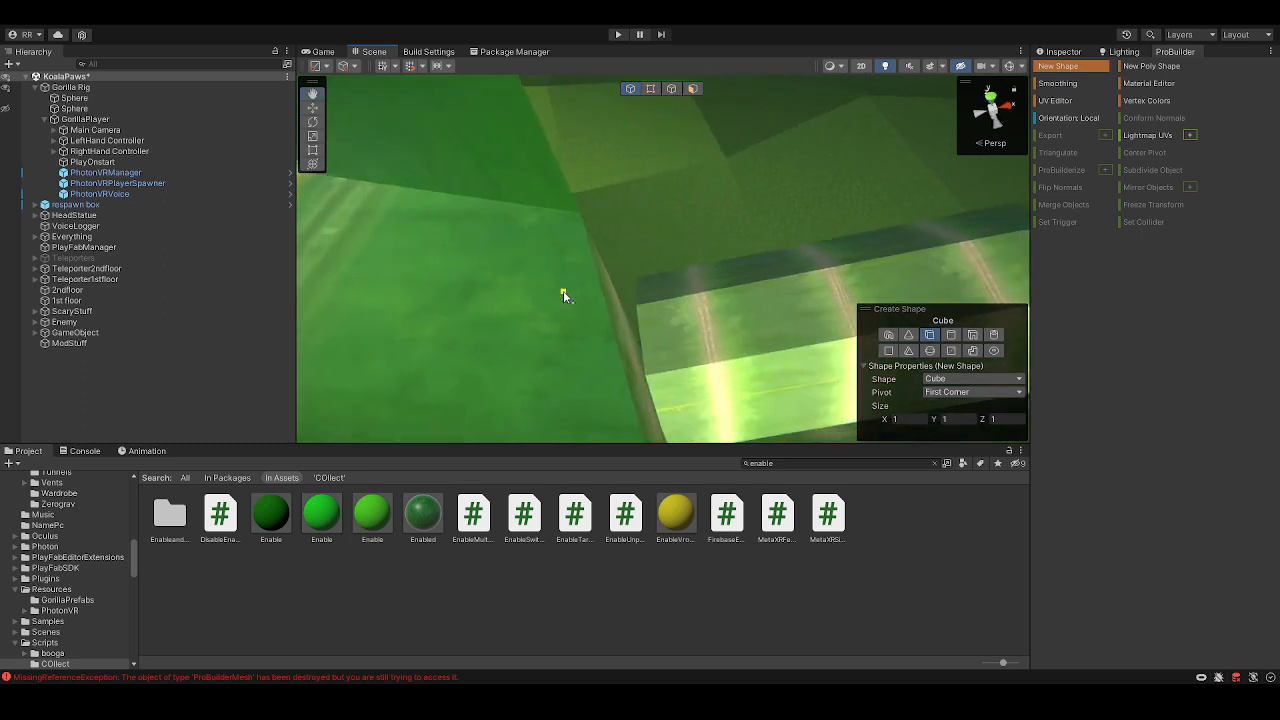
drag(593, 302, 725, 355)
click(752, 354)
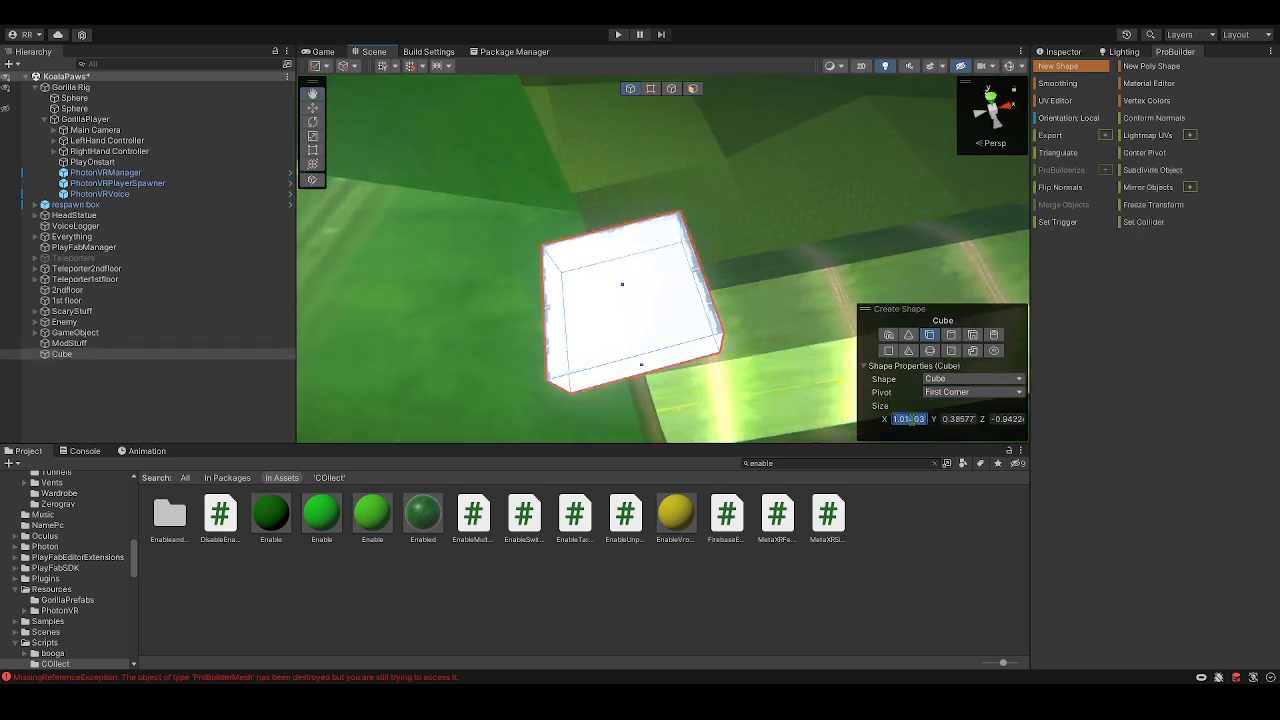
text(1)
key(Tab)
text(1)
key(Tab)
text(1)
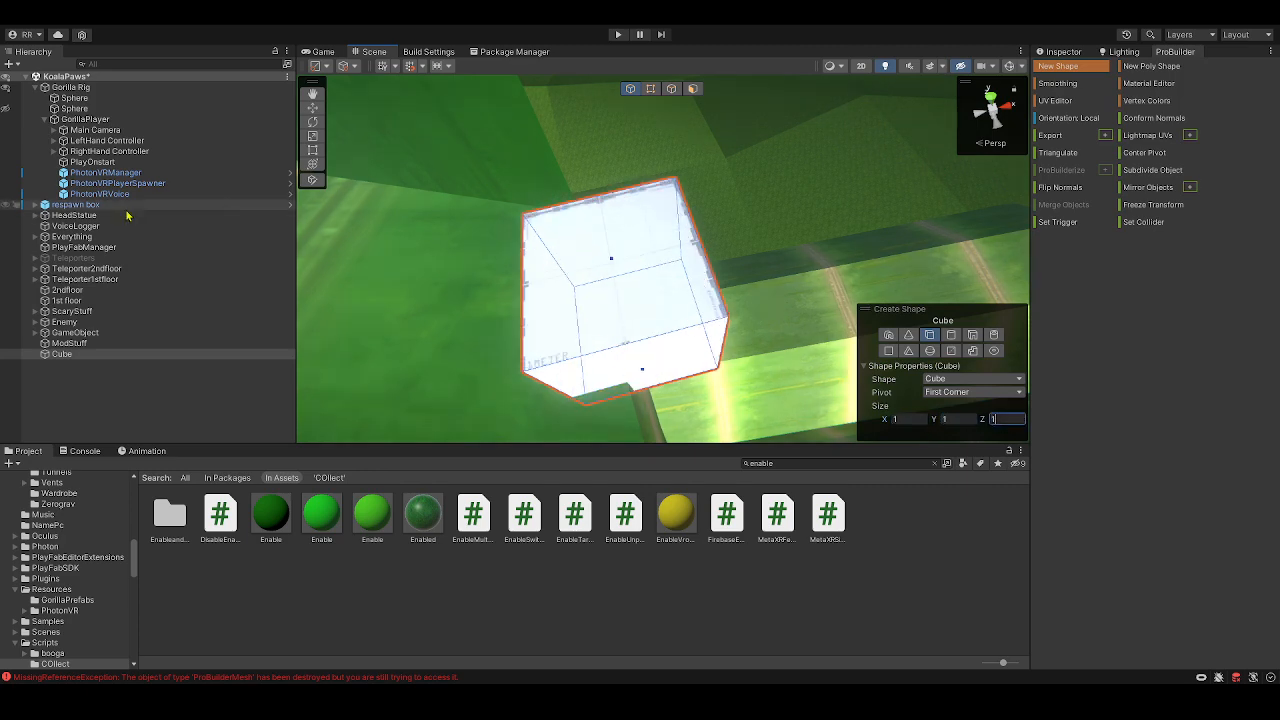
- Rotate the new cube to line up with the wall and move it across the floor
click(312, 122)
drag(612, 309, 552, 365)
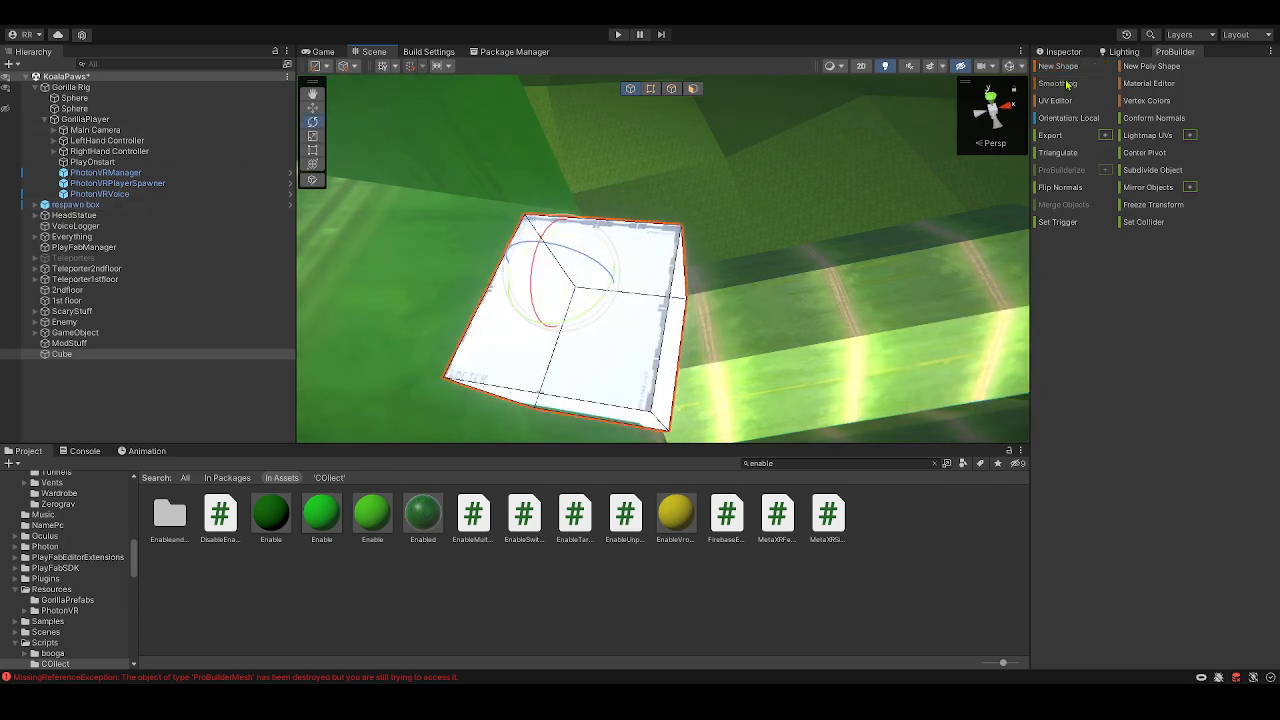
right_drag(652, 175, 510, 154)
click(309, 110)
drag(697, 279, 654, 171)
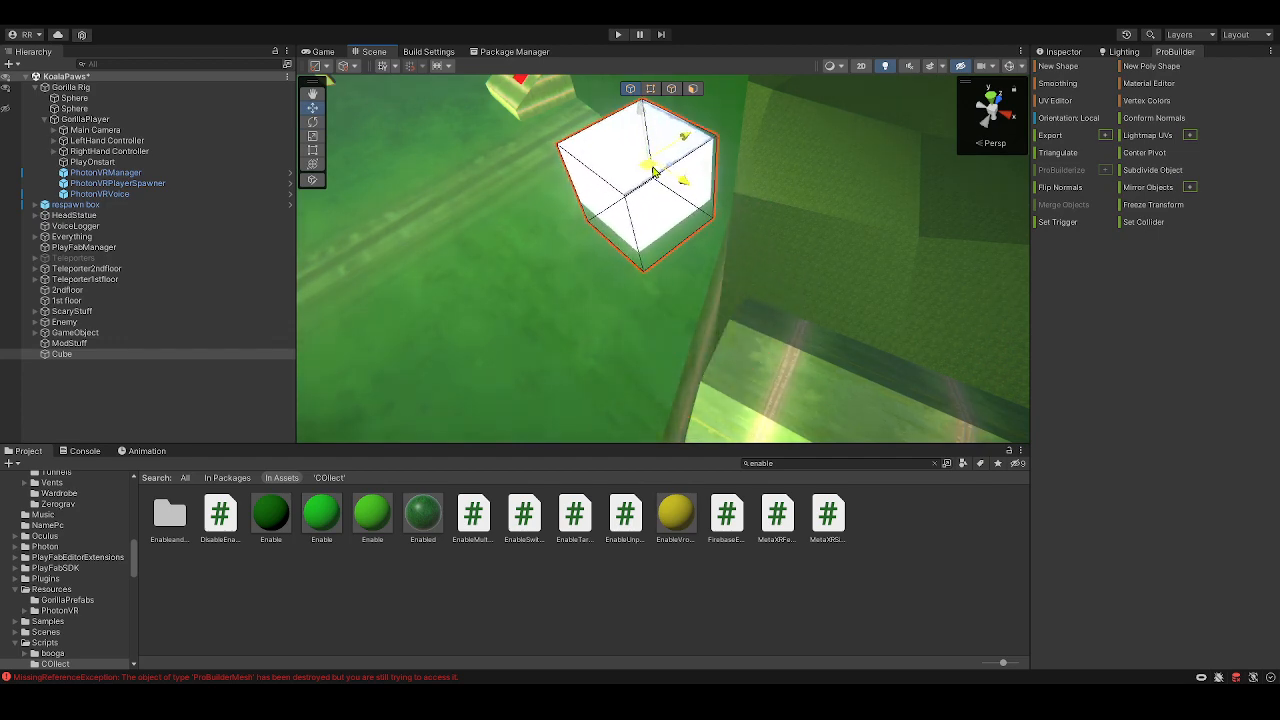
- Adjust the cube's position so it sits close to the green wall by the room's opening
click(312, 121)
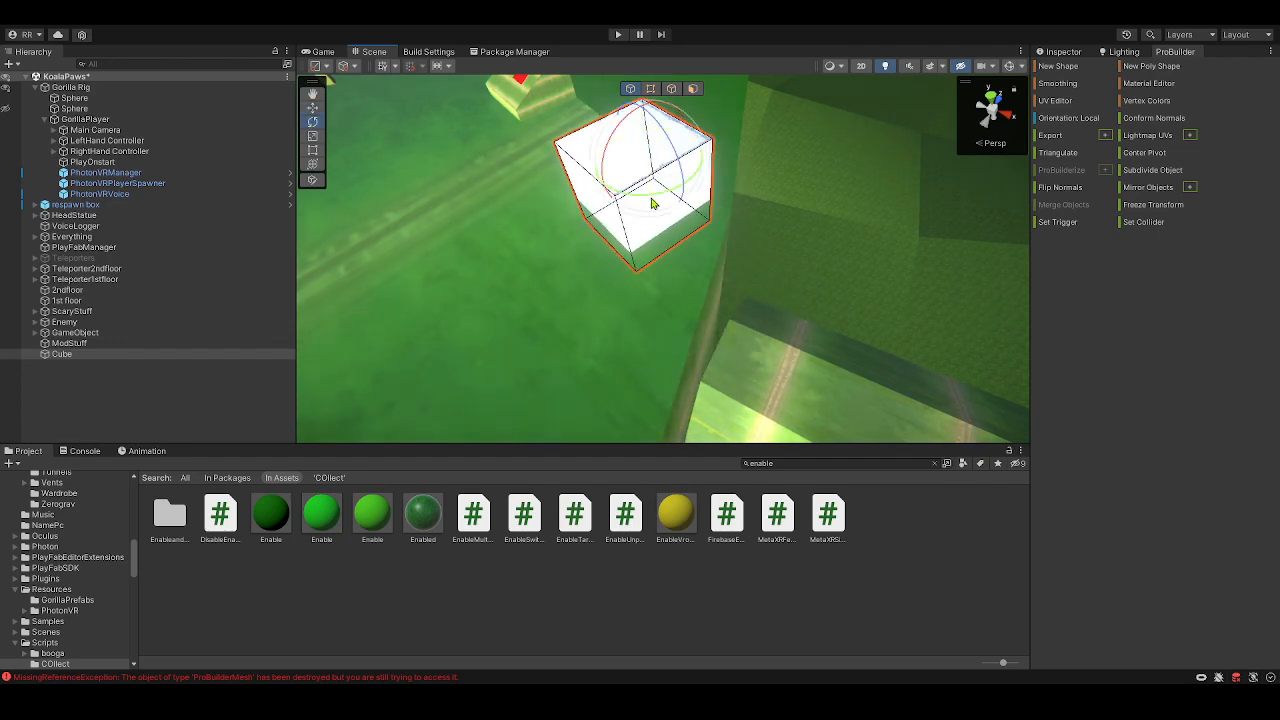
key(w)
right_drag(658, 207, 680, 325)
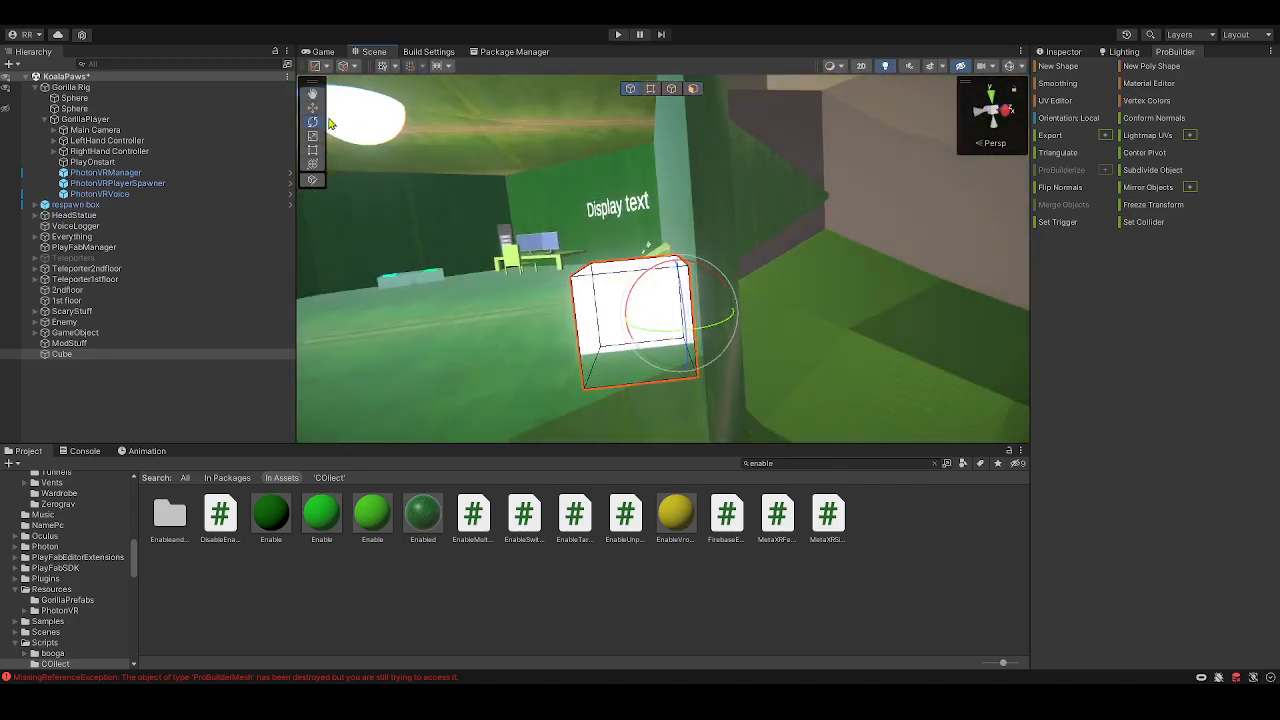
key(w)
drag(673, 311, 686, 316)
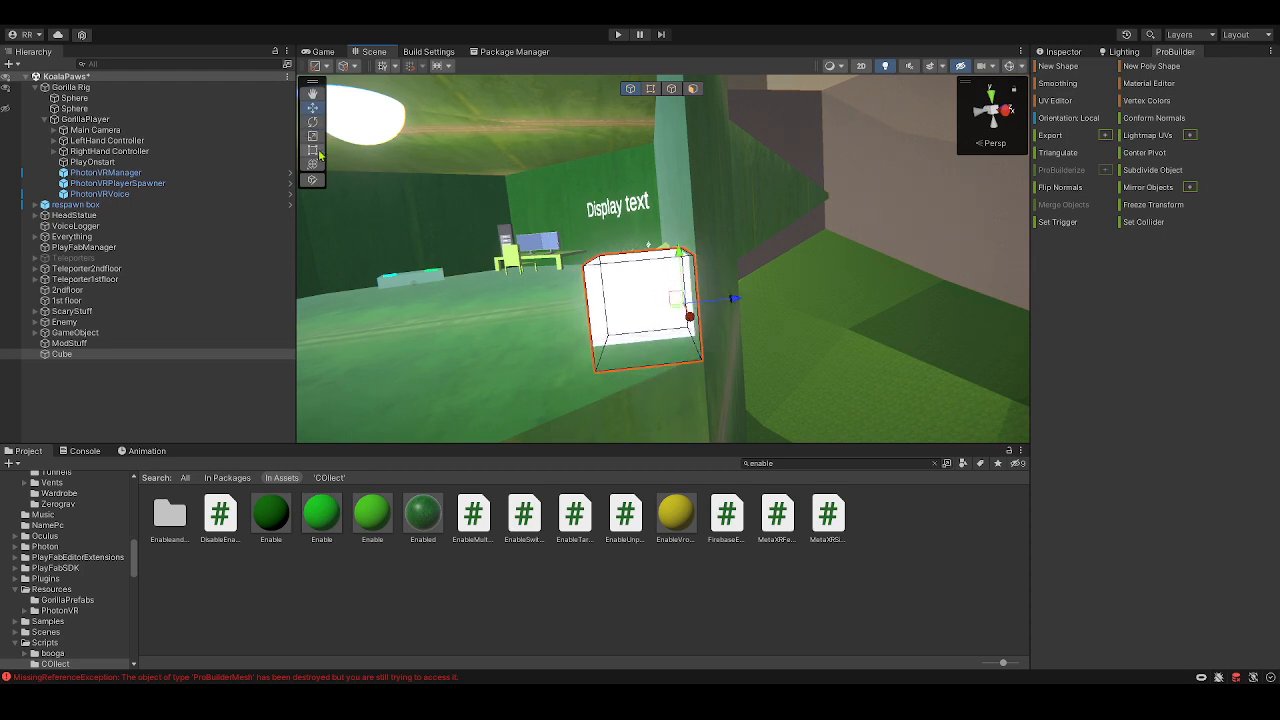
click(319, 153)
click(658, 313)
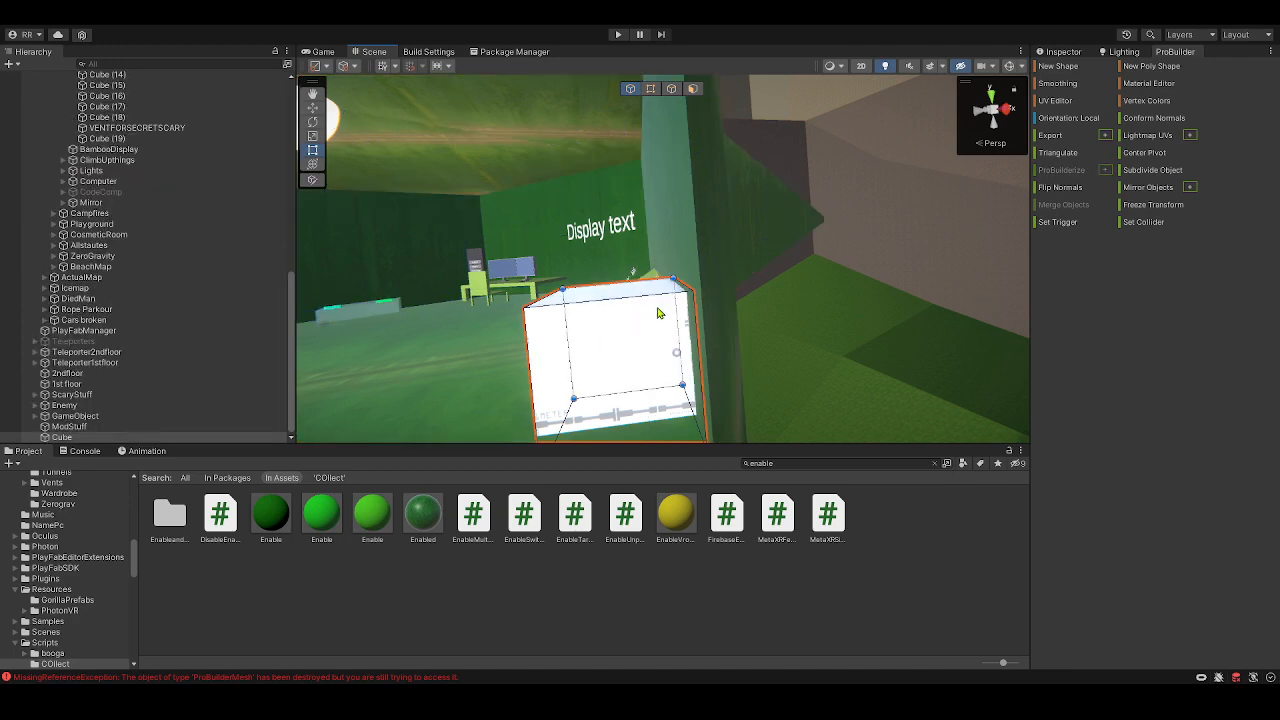
right_drag(660, 312, 780, 296)
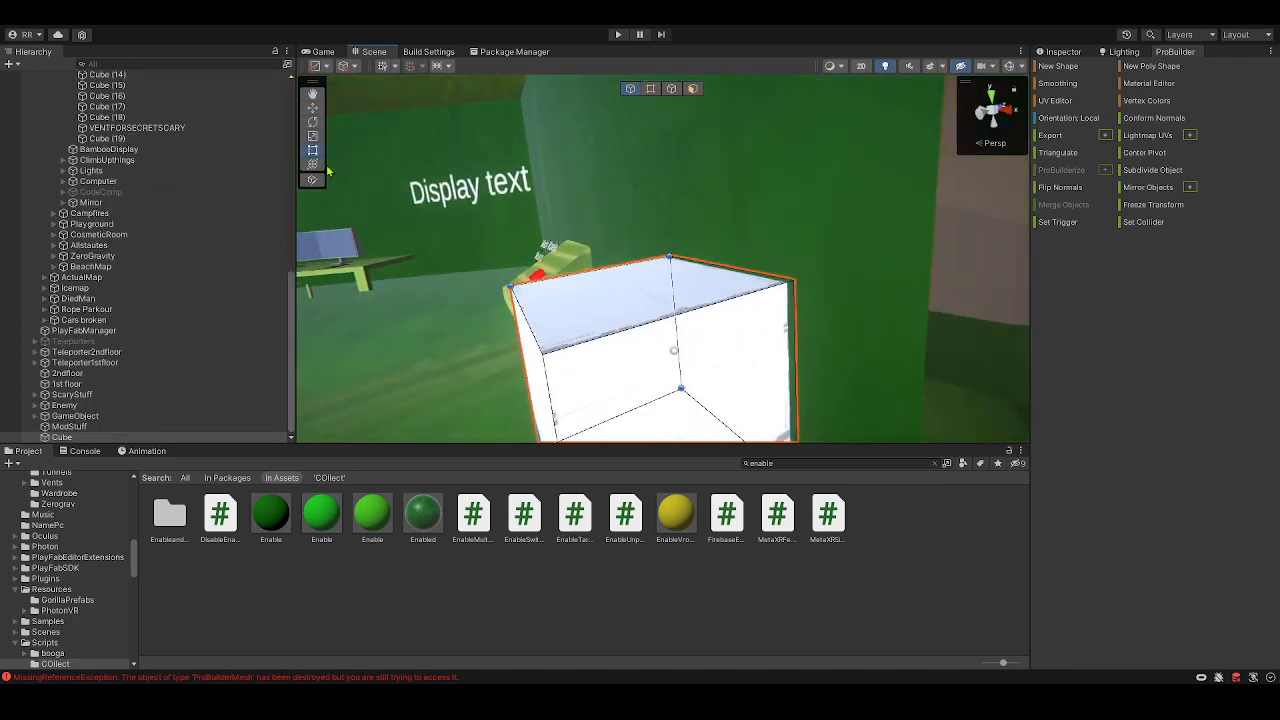
- Lower the cube's two upper front vertices so its top slopes like the neighbouring music stand
right_drag(420, 175, 653, 118)
click(650, 90)
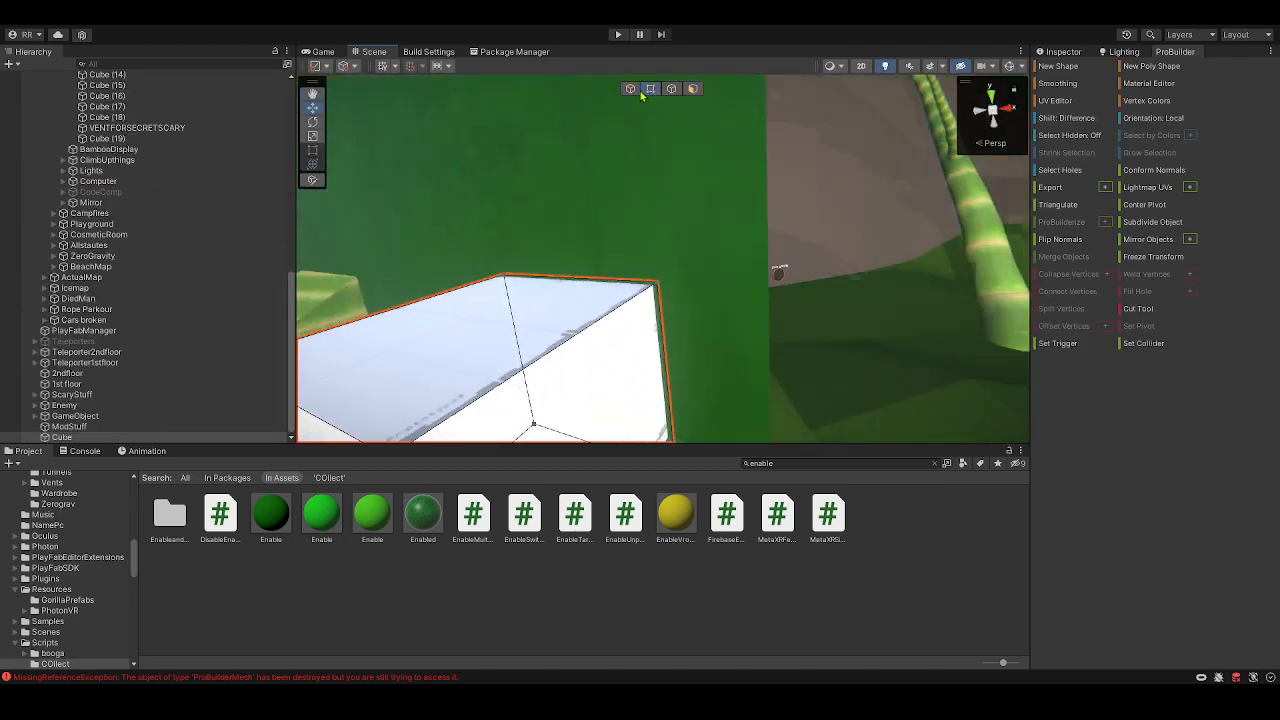
click(506, 287)
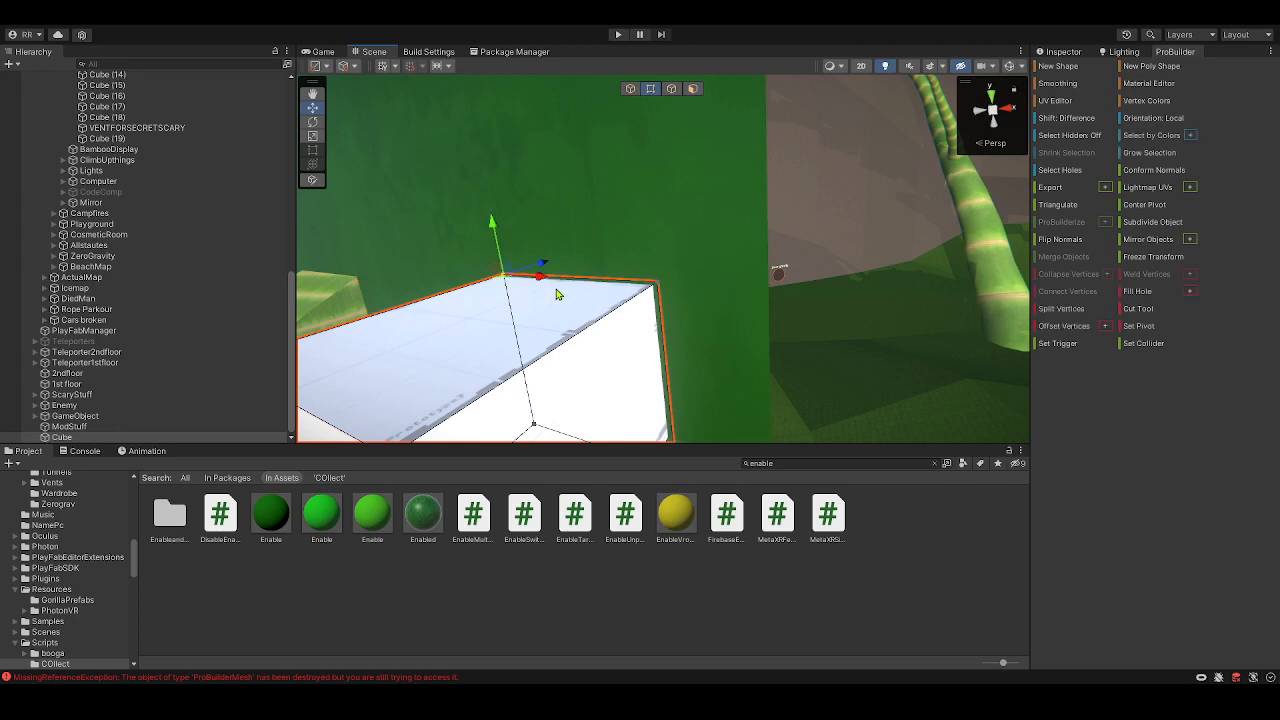
shift+click(657, 284)
right_drag(657, 290, 491, 306)
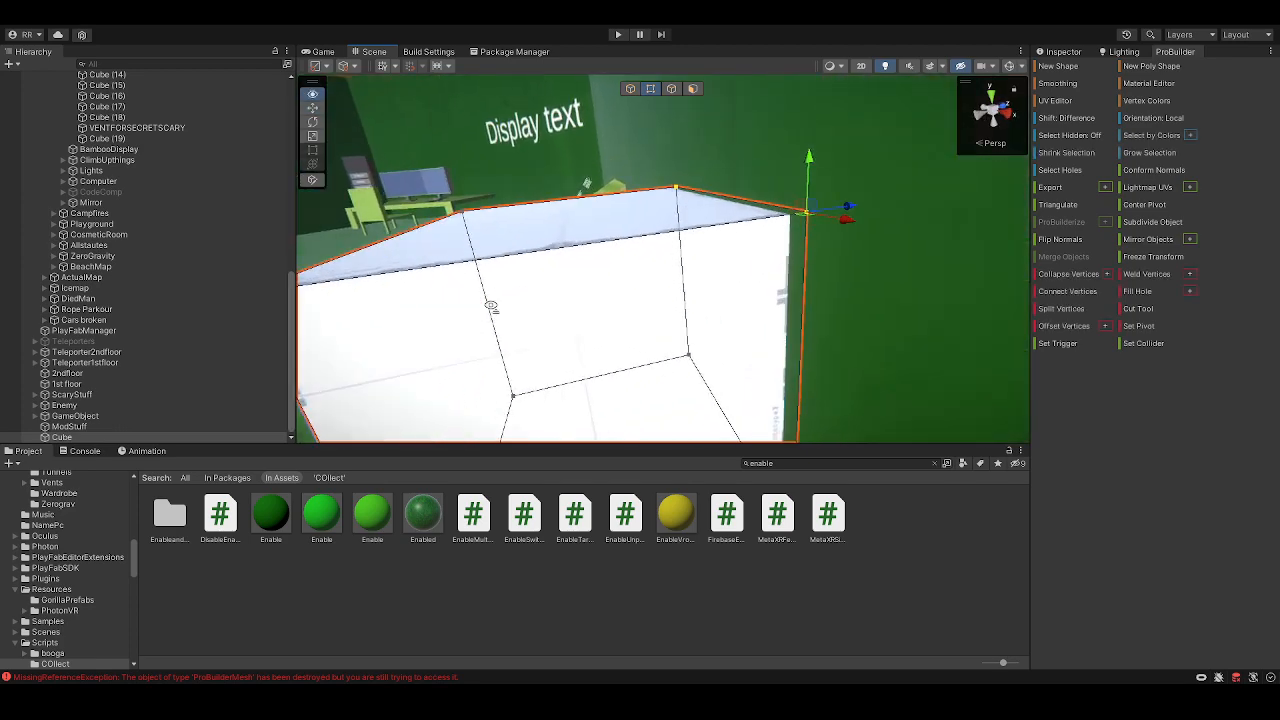
scroll(806, 212, down, 3)
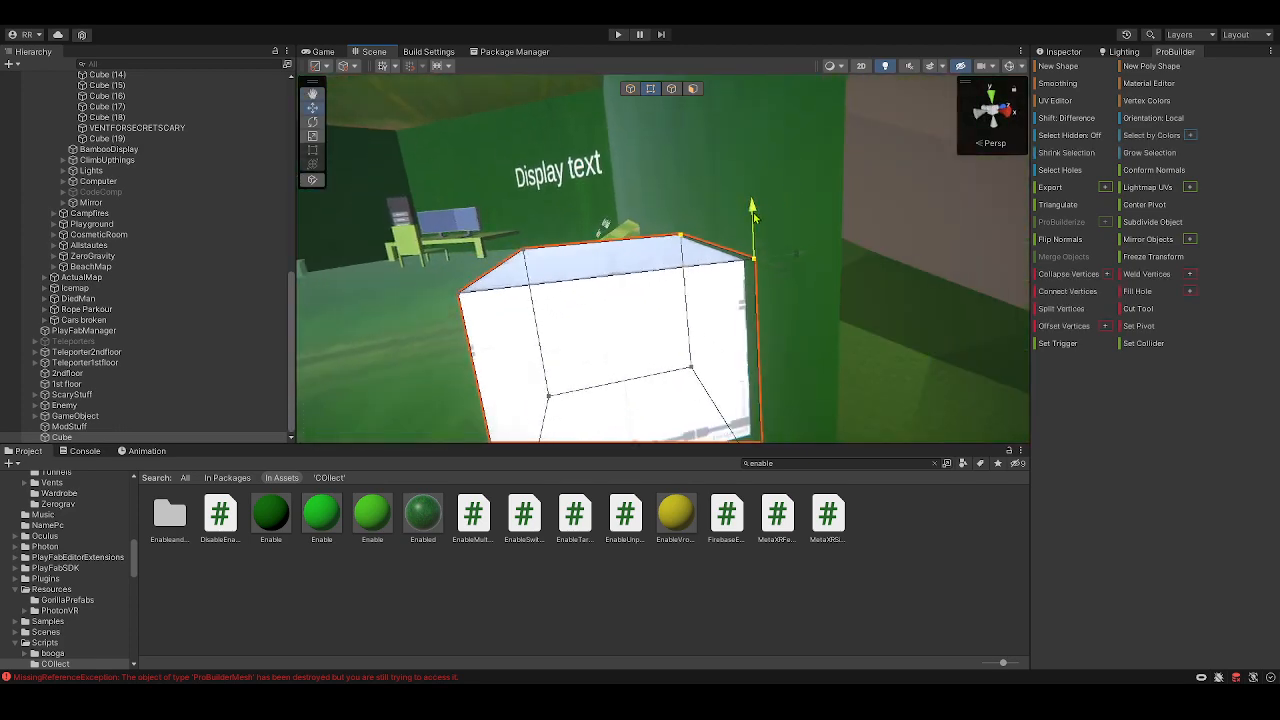
mouse_move(753, 207)
right_down()
mouse_move(701, 162)
mouse_move(741, 228)
right_up()
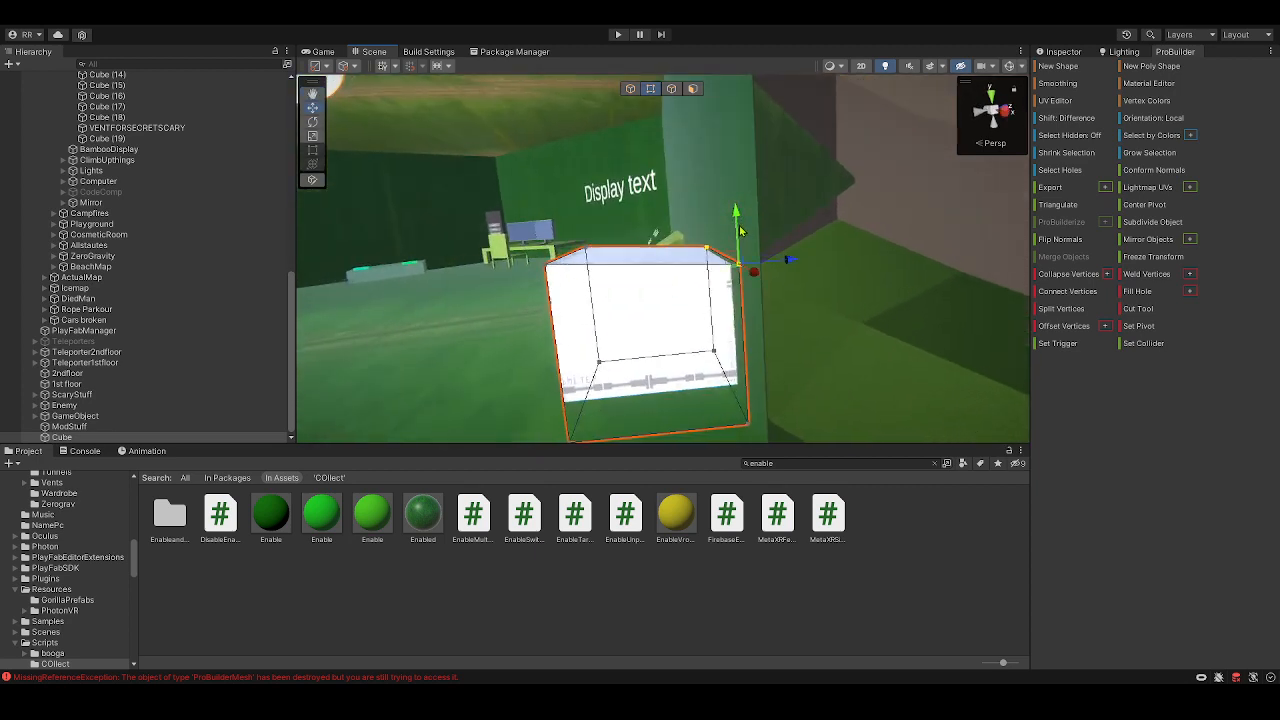
click(588, 254)
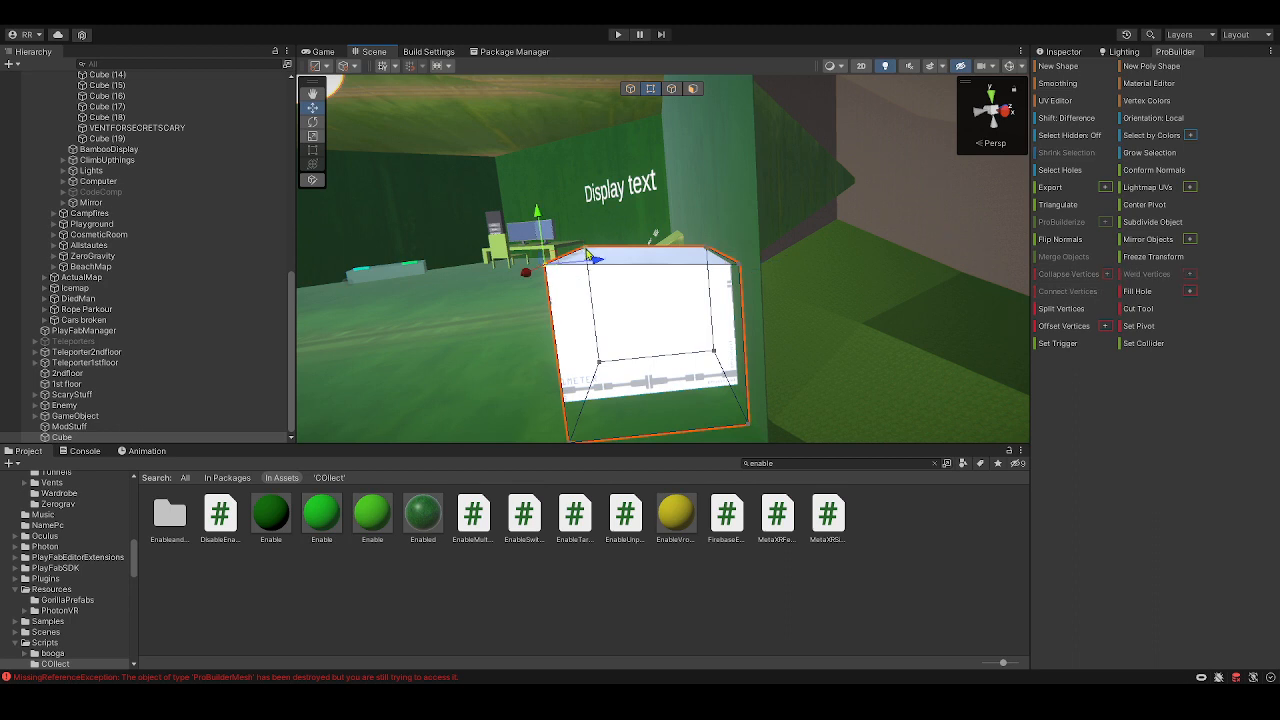
right_drag(668, 266, 694, 268)
key(a)
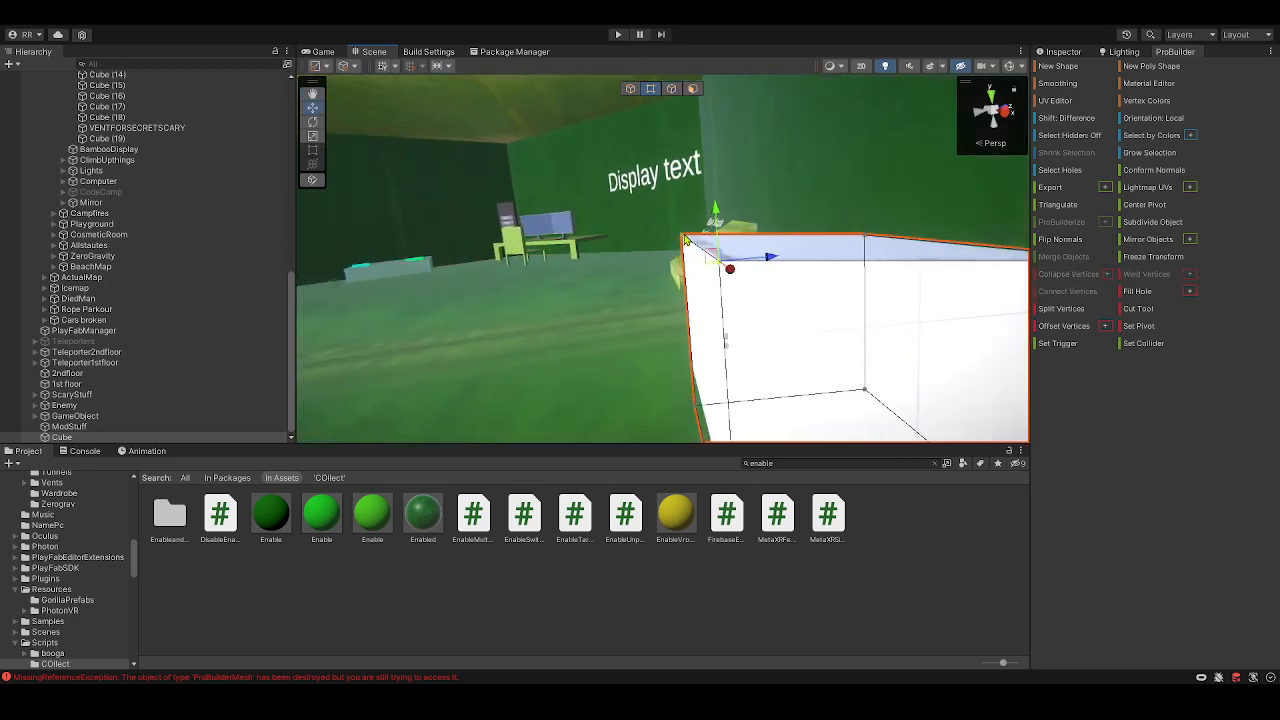
shift+click(684, 235)
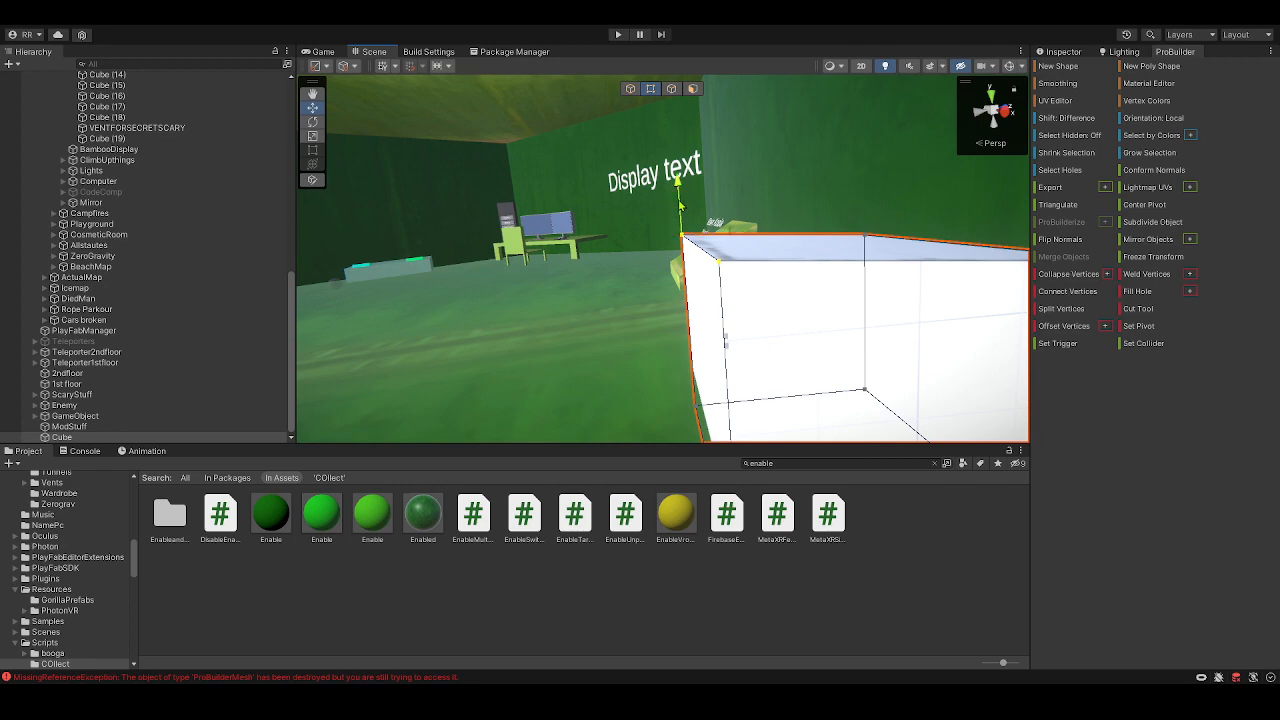
drag(680, 205, 691, 298)
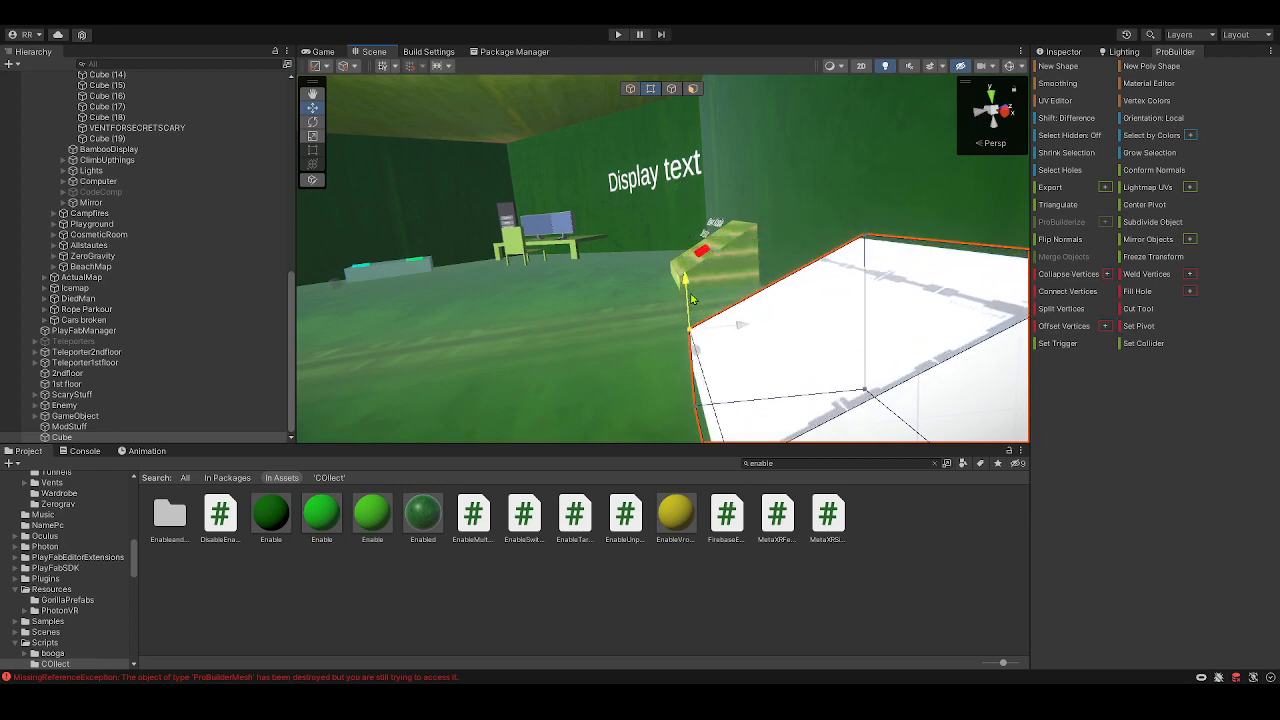
- Search the project assets for "bamboo" and apply a bamboo material to the sloped cube
right_drag(691, 298, 568, 383)
click(778, 463)
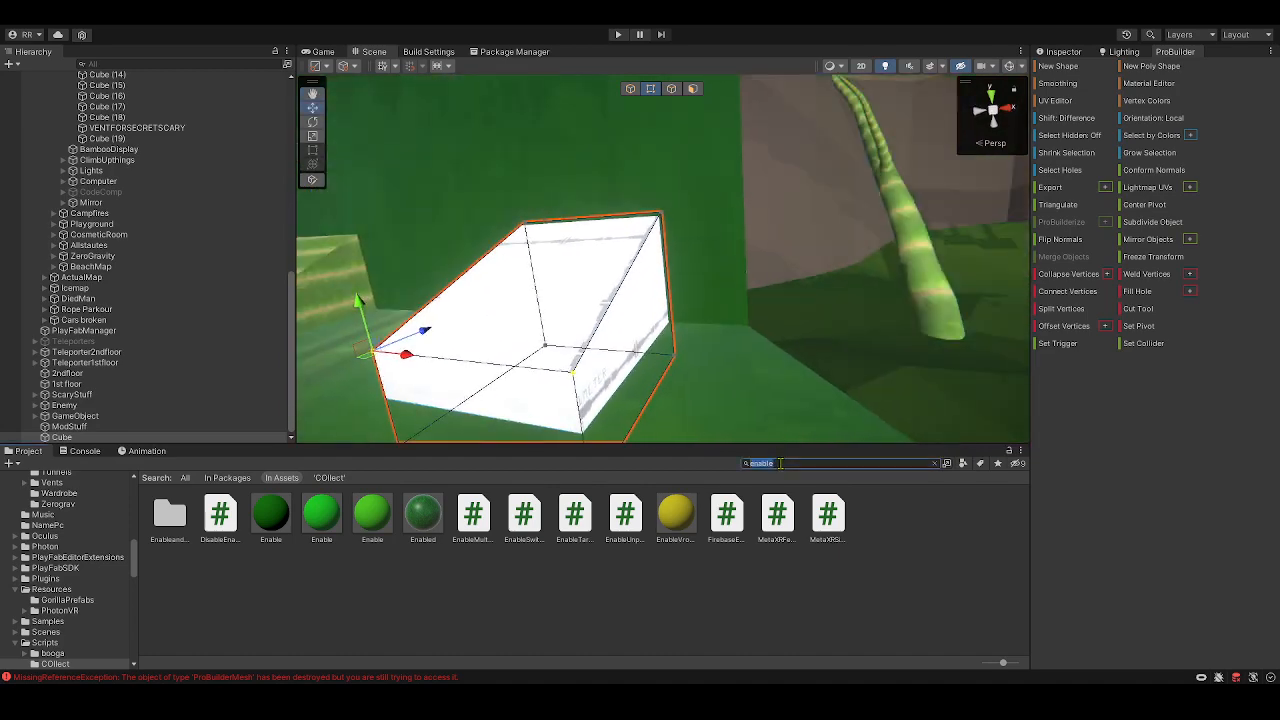
text(bamboo)
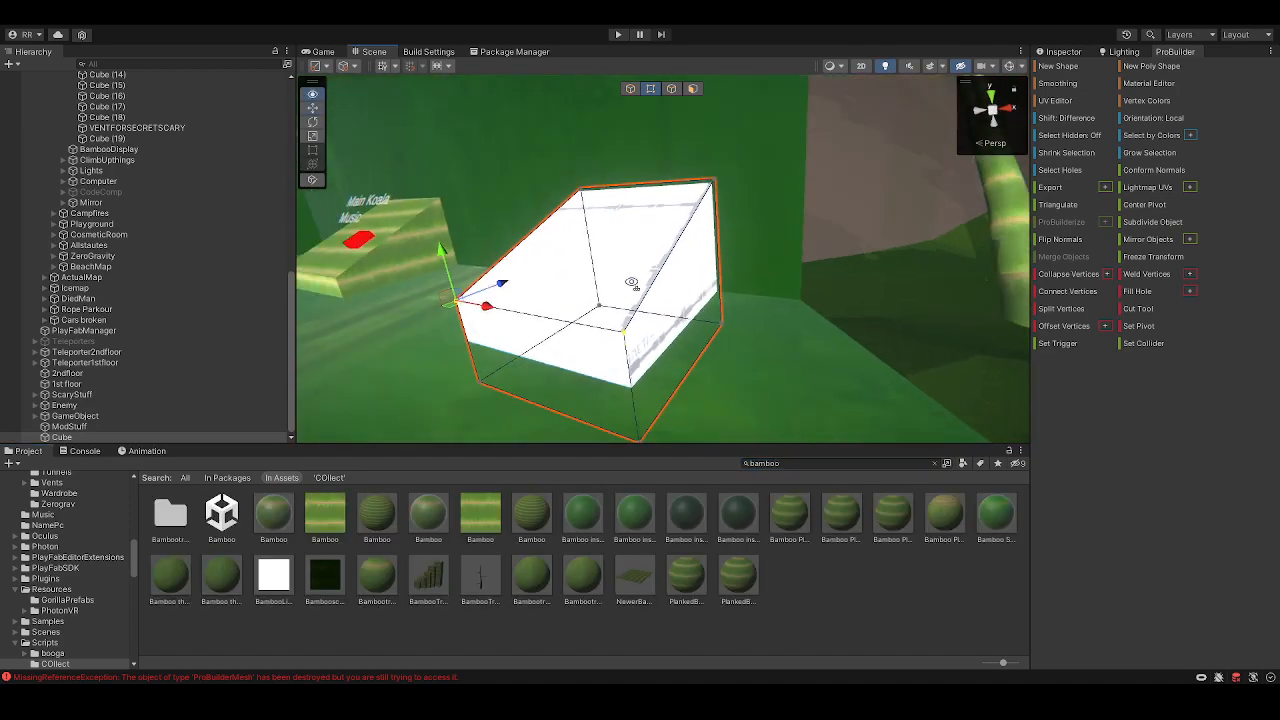
drag(577, 518, 575, 265)
drag(740, 578, 654, 326)
alt+drag(727, 365, 790, 395)
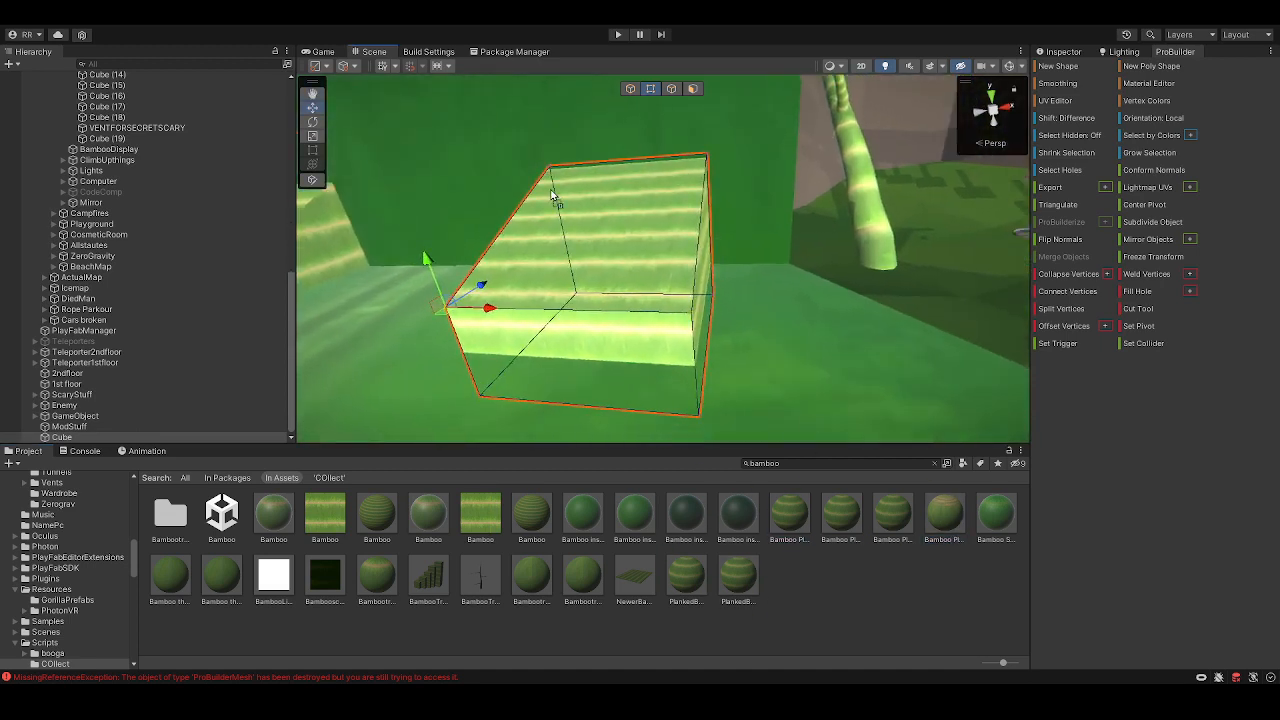
drag(580, 505, 470, 610)
drag(446, 450, 585, 325)
right_drag(585, 325, 620, 365)
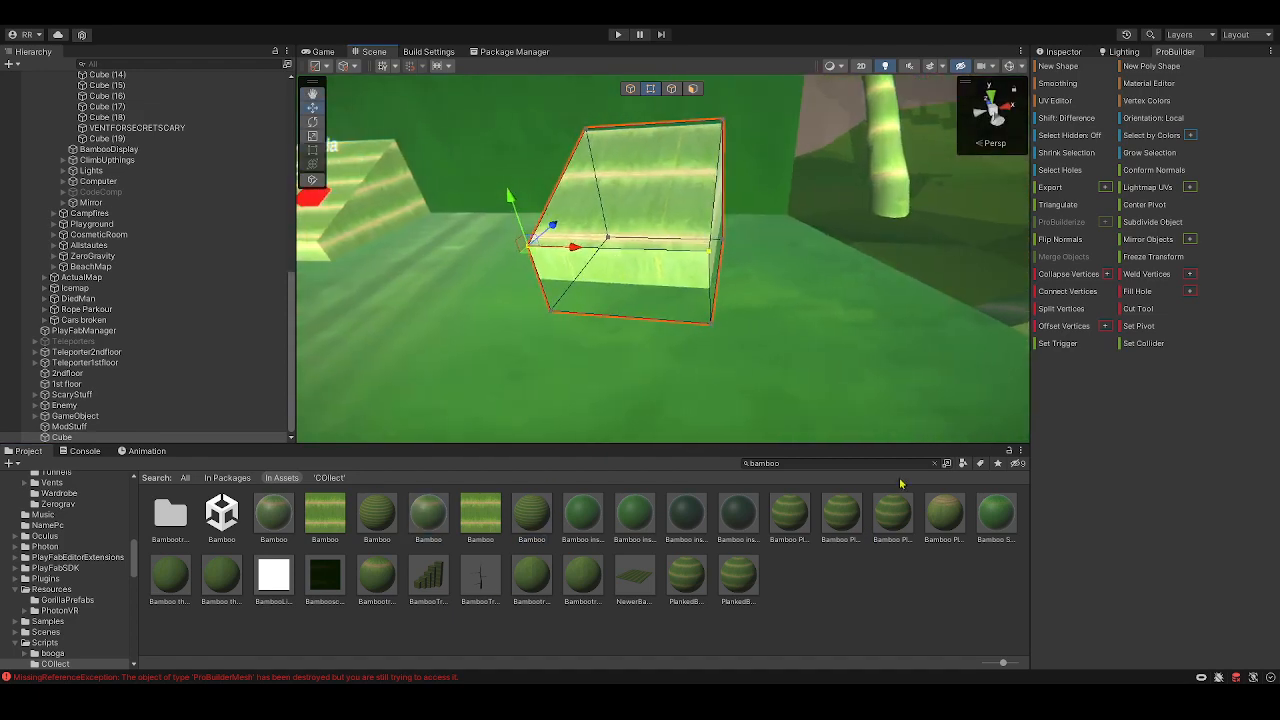
- Search the project assets for "player" and place the Player prefab on the floor in front of the bamboo stand
click(852, 462)
text(player)
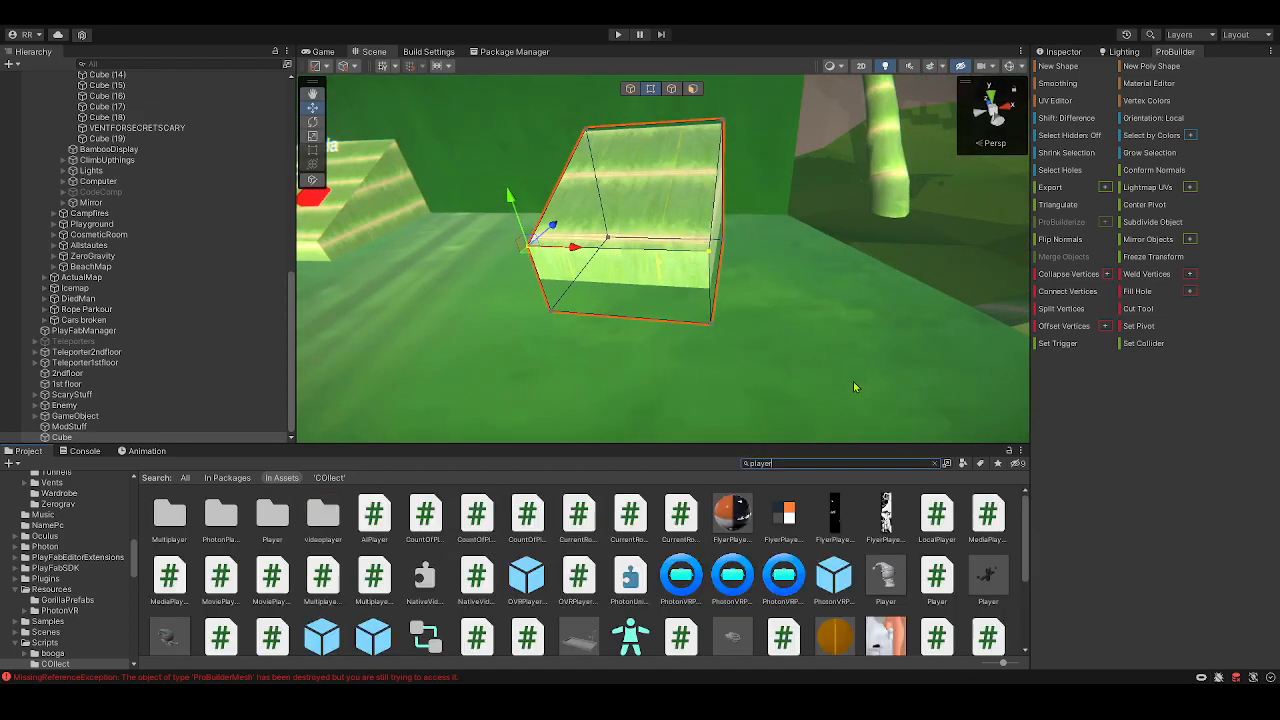
alt+drag(853, 384, 672, 396)
scroll(670, 602, down, 4)
scroll(602, 541, up, 1)
scroll(600, 540, up, 1)
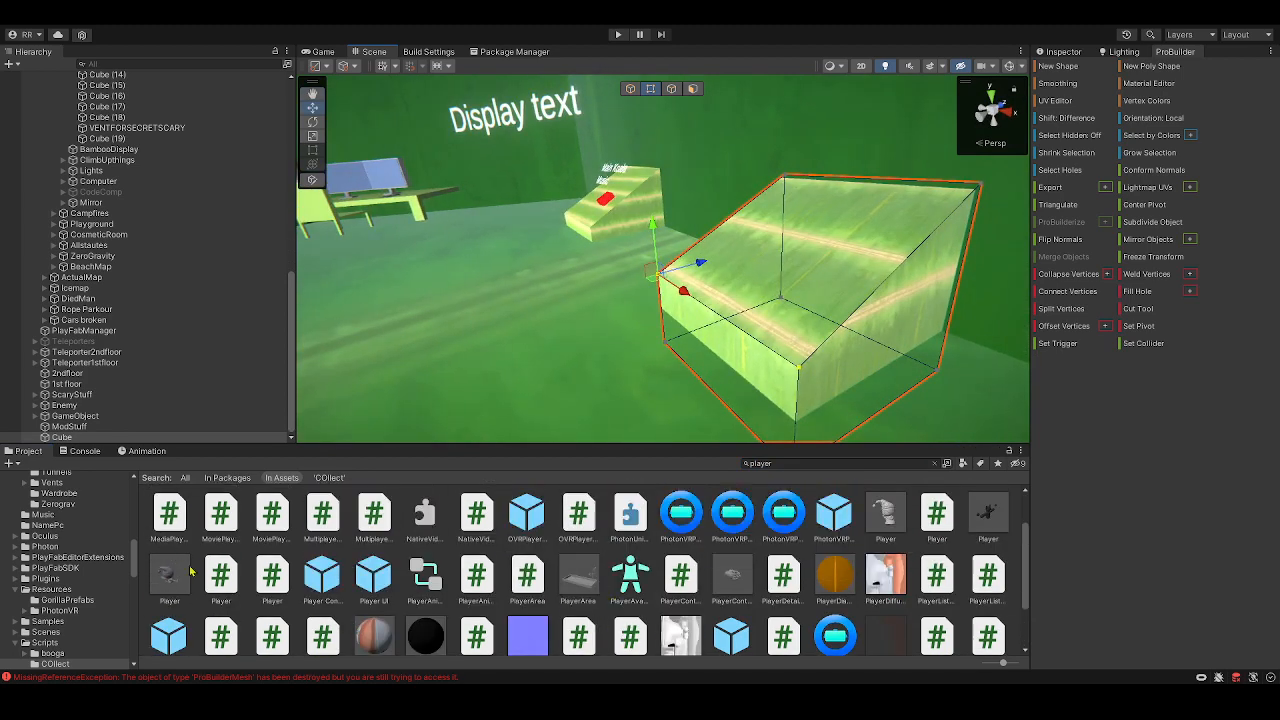
scroll(540, 575, down, 1)
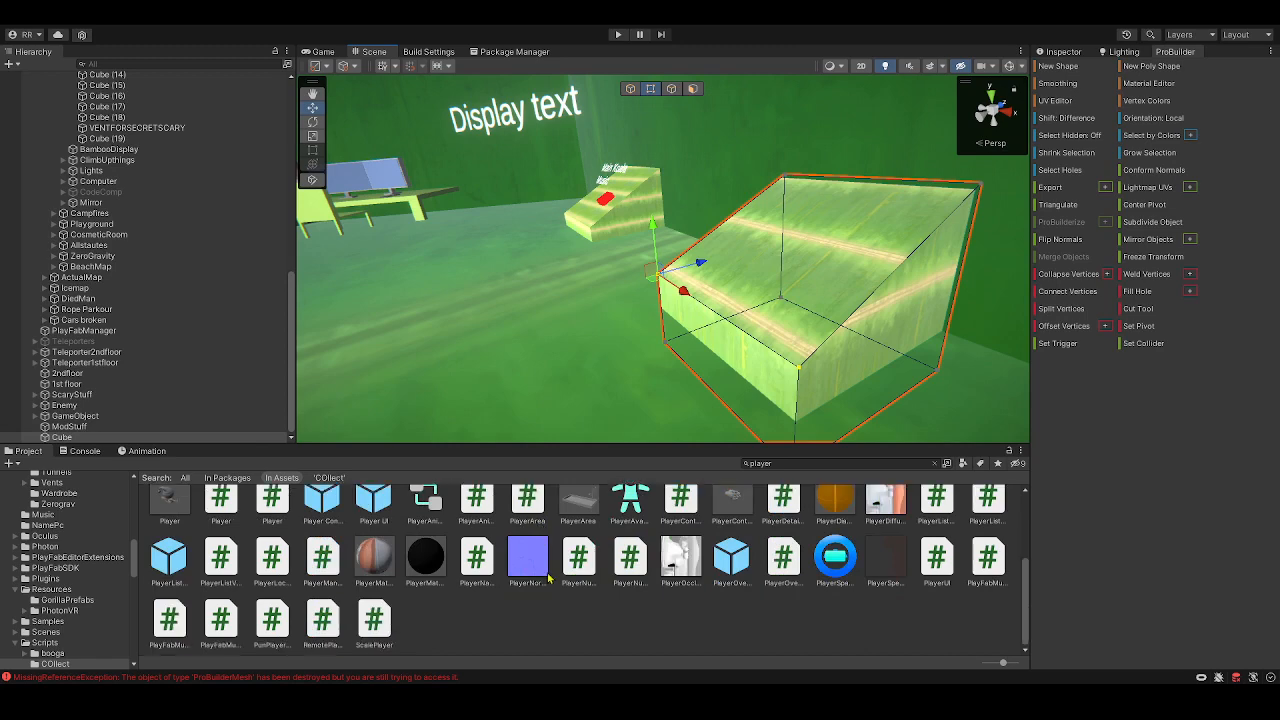
scroll(548, 578, up, 3)
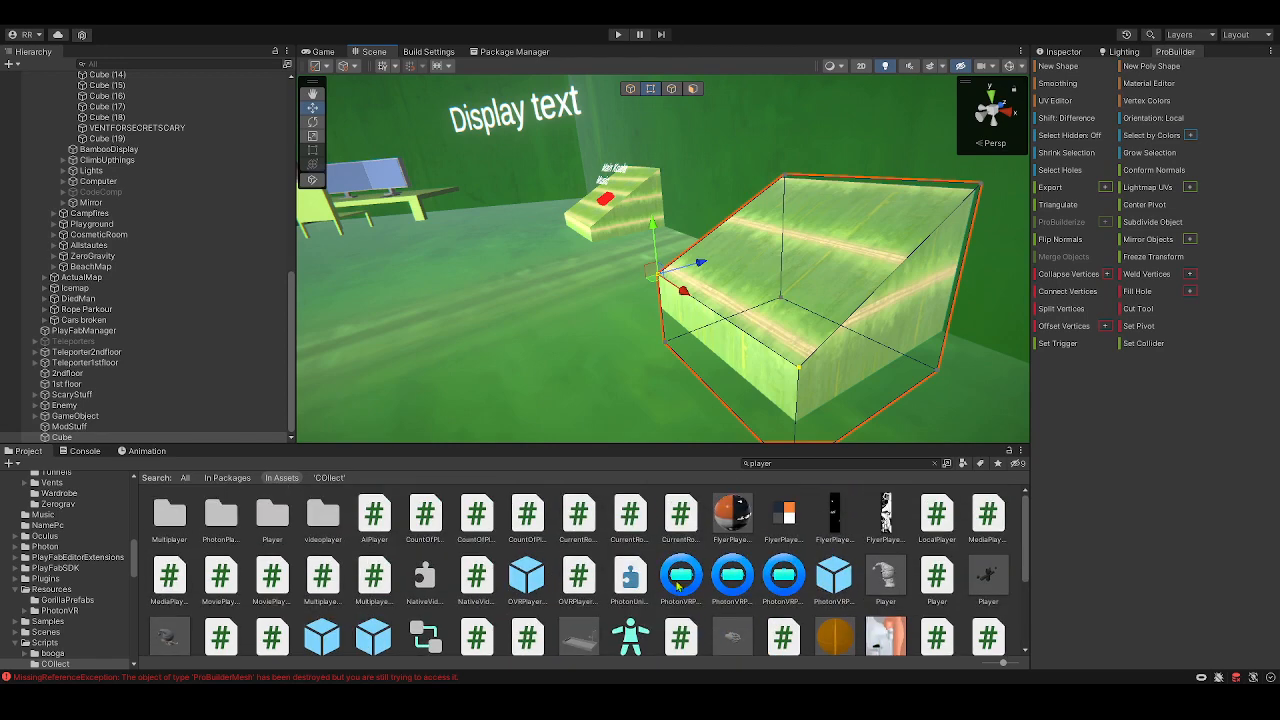
scroll(678, 585, down, 1)
drag(988, 537, 652, 370)
scroll(33, 568, down, 1)
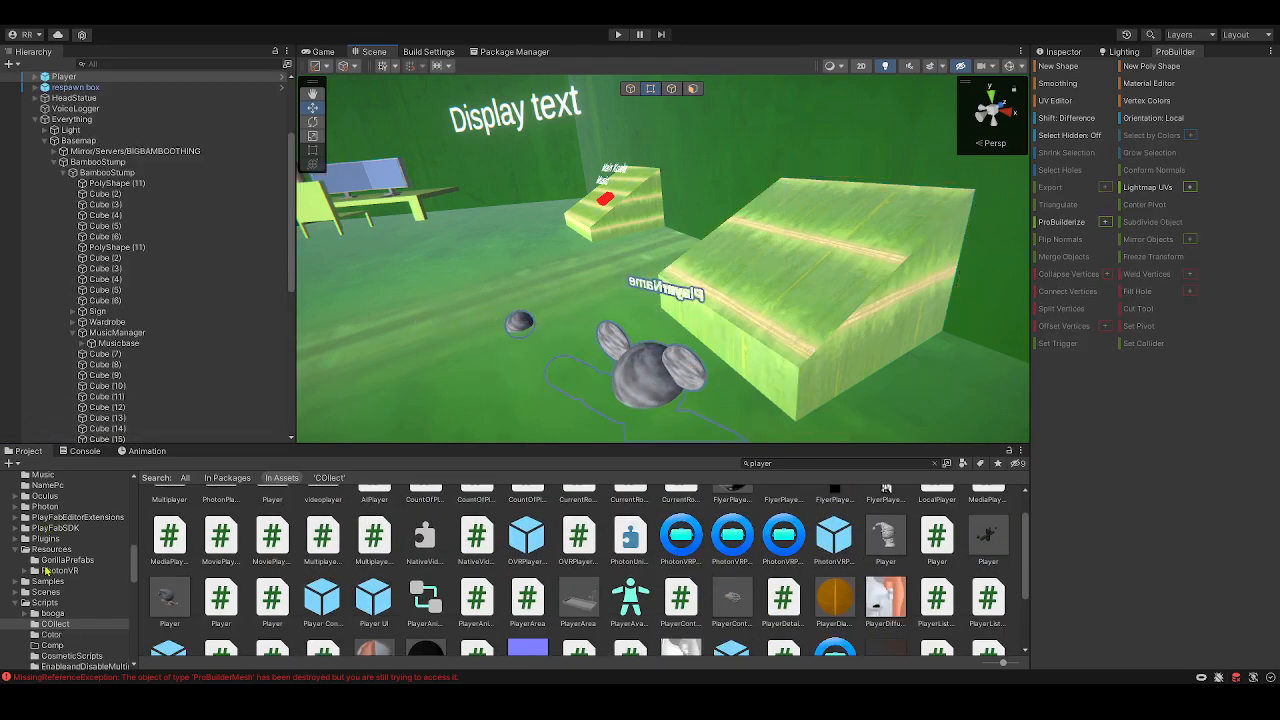
- Locate the Player prefab in the Resources/PhotonVR folder and raise its scene instance above the floor beside the stand
click(62, 571)
click(572, 516)
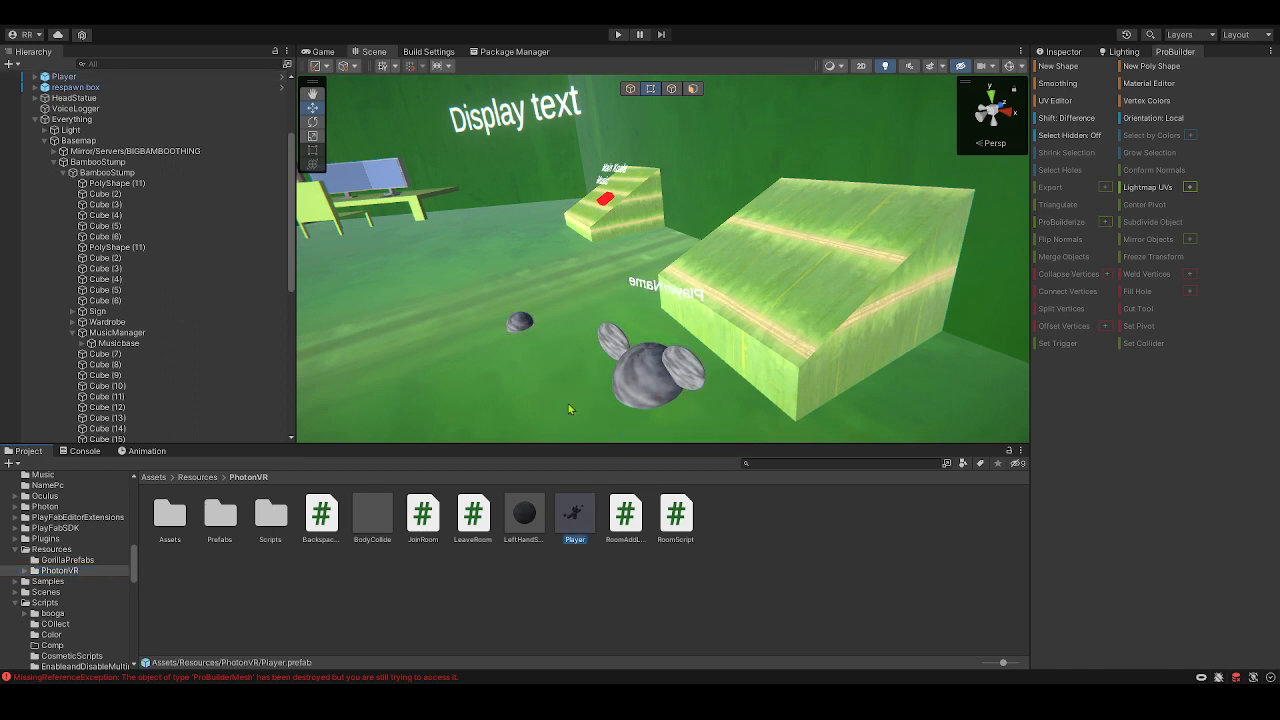
scroll(150, 200, up, 3)
click(88, 197)
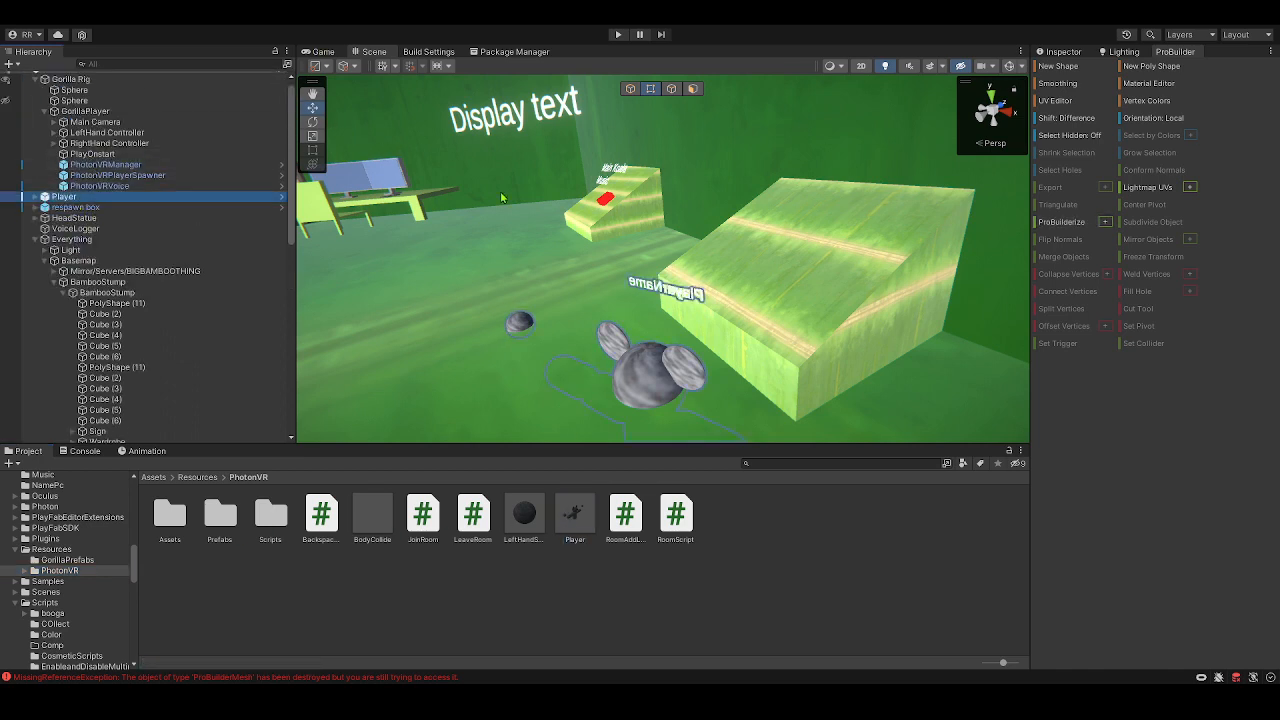
right_drag(503, 197, 560, 165)
click(630, 89)
right_drag(632, 130, 600, 210)
drag(607, 320, 605, 236)
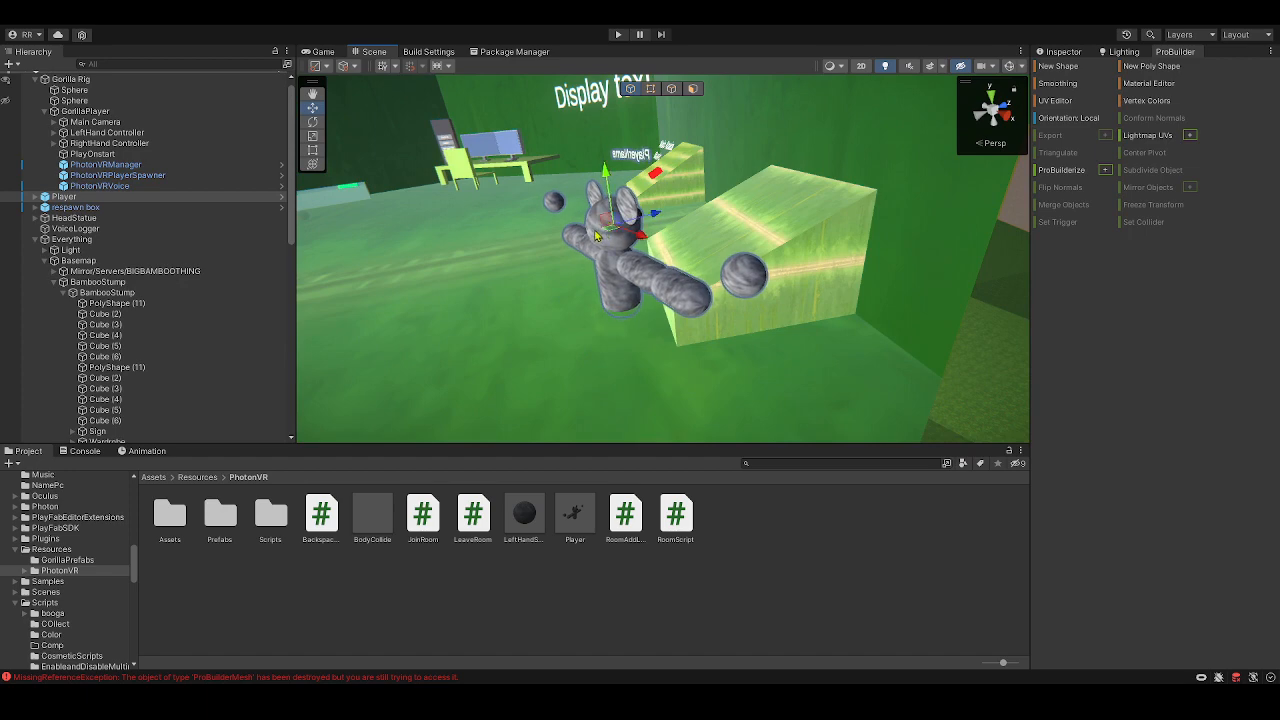
- Move the bamboo cube's four front vertices back toward the wall and slightly down to make the stand shallower
right_drag(592, 198, 392, 158)
click(667, 287)
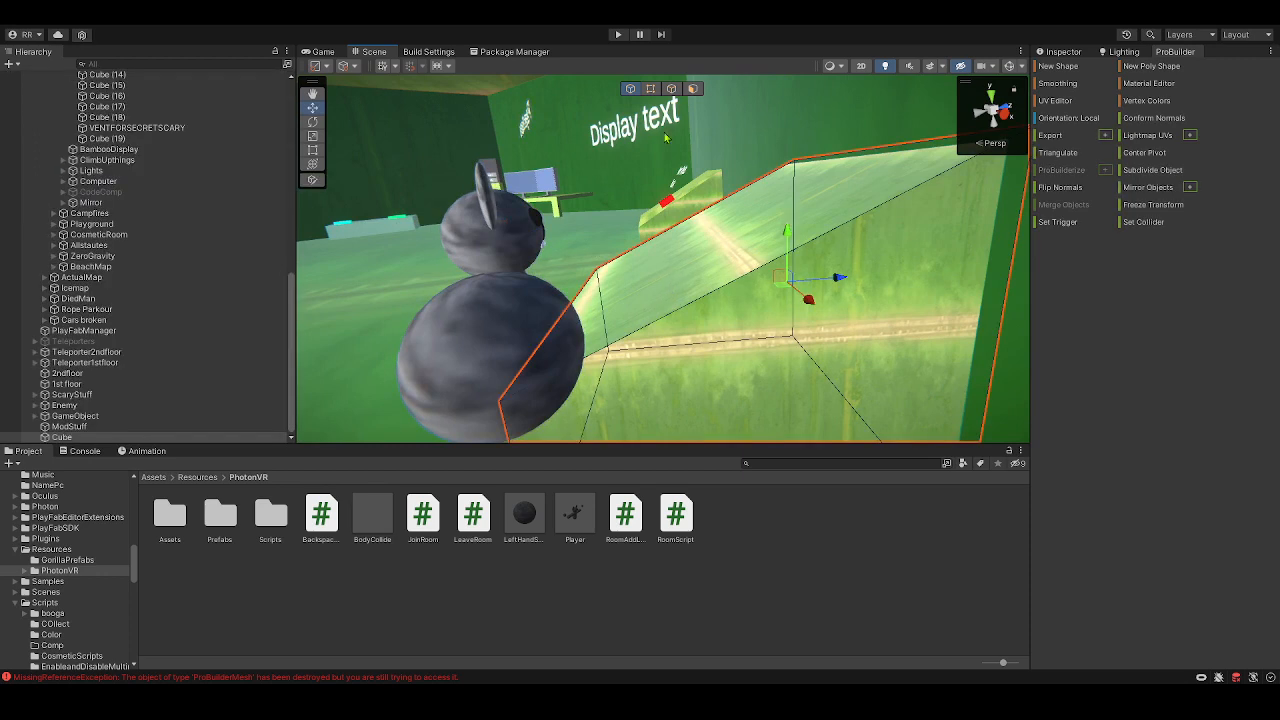
click(650, 89)
right_drag(645, 130, 614, 313)
click(619, 211)
click(612, 262)
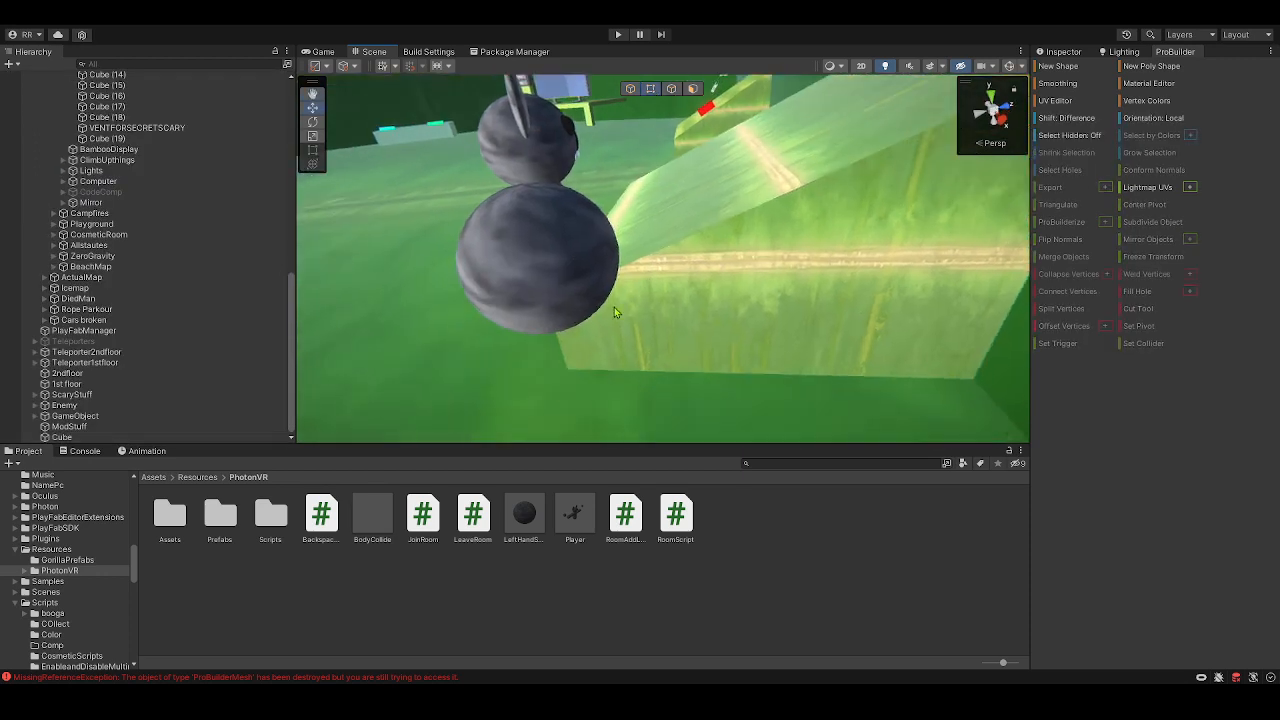
click(638, 286)
click(633, 188)
click(645, 269)
click(645, 270)
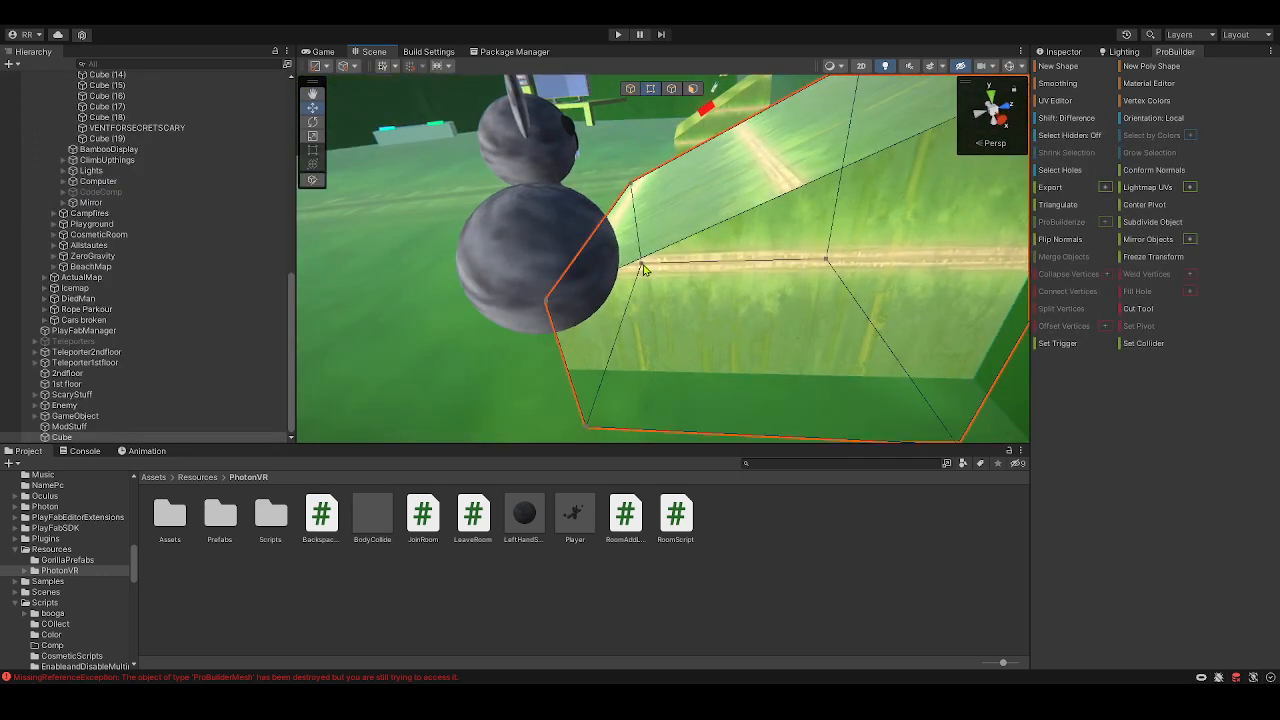
right_drag(632, 230, 631, 245)
click(631, 245)
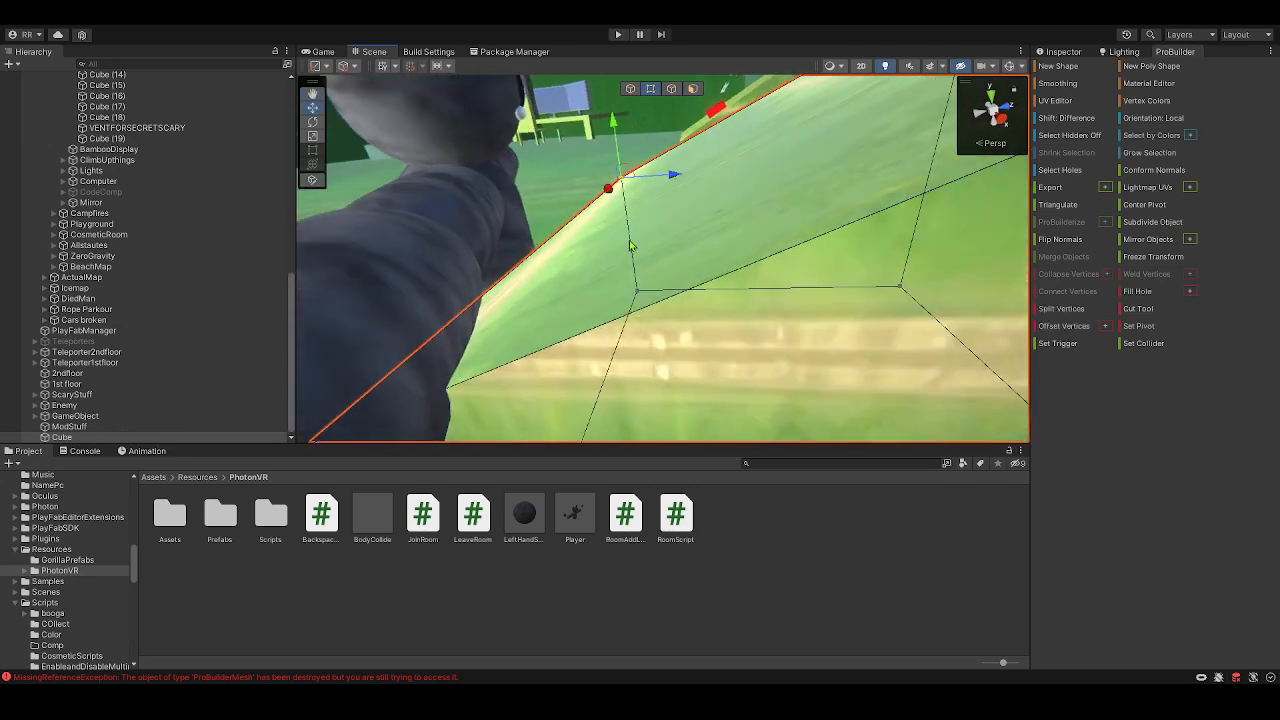
right_drag(638, 298, 764, 246)
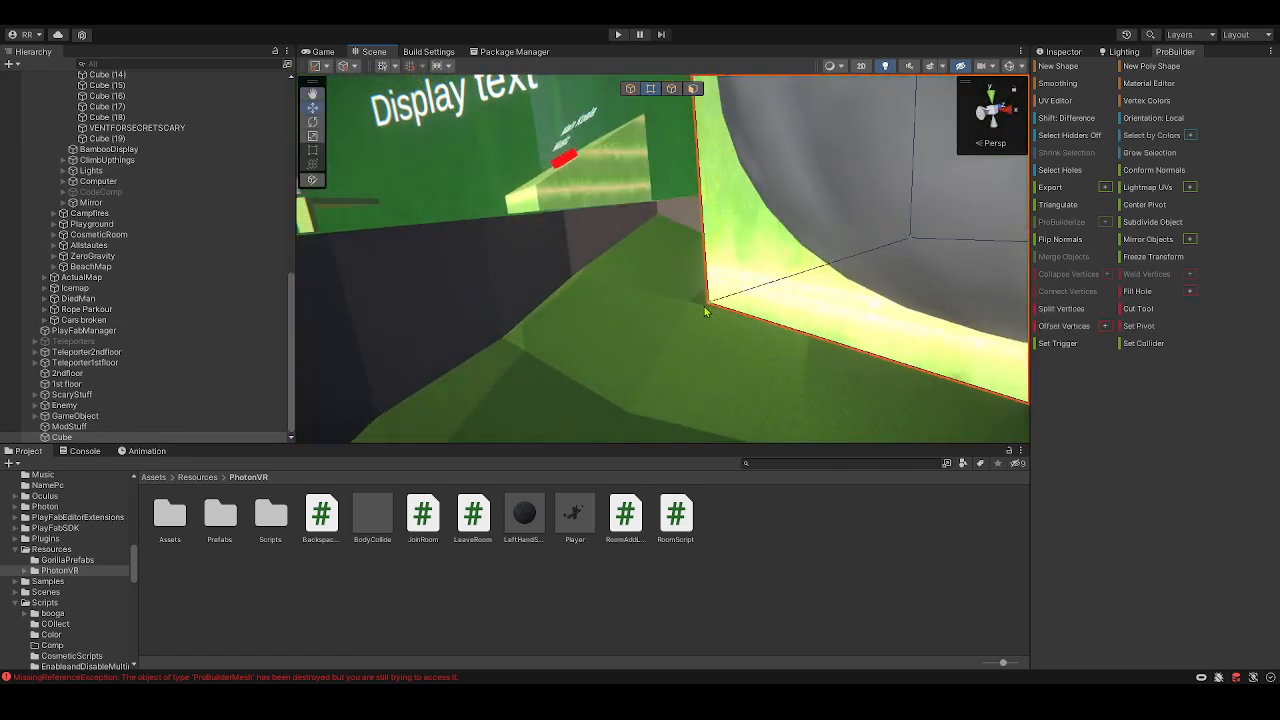
click(706, 308)
right_drag(706, 309, 781, 249)
shift+click(976, 379)
shift+click(754, 295)
right_drag(754, 296, 652, 270)
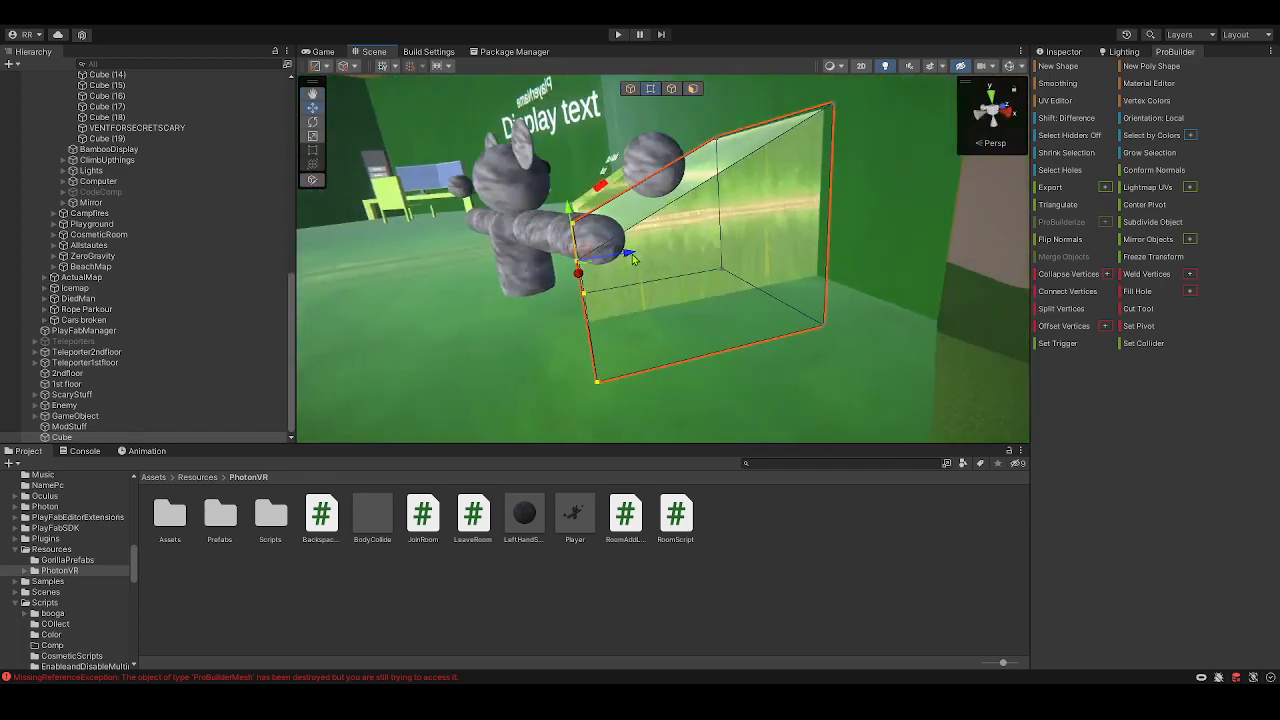
drag(635, 251, 702, 244)
drag(645, 203, 649, 238)
right_drag(649, 238, 585, 213)
click(630, 88)
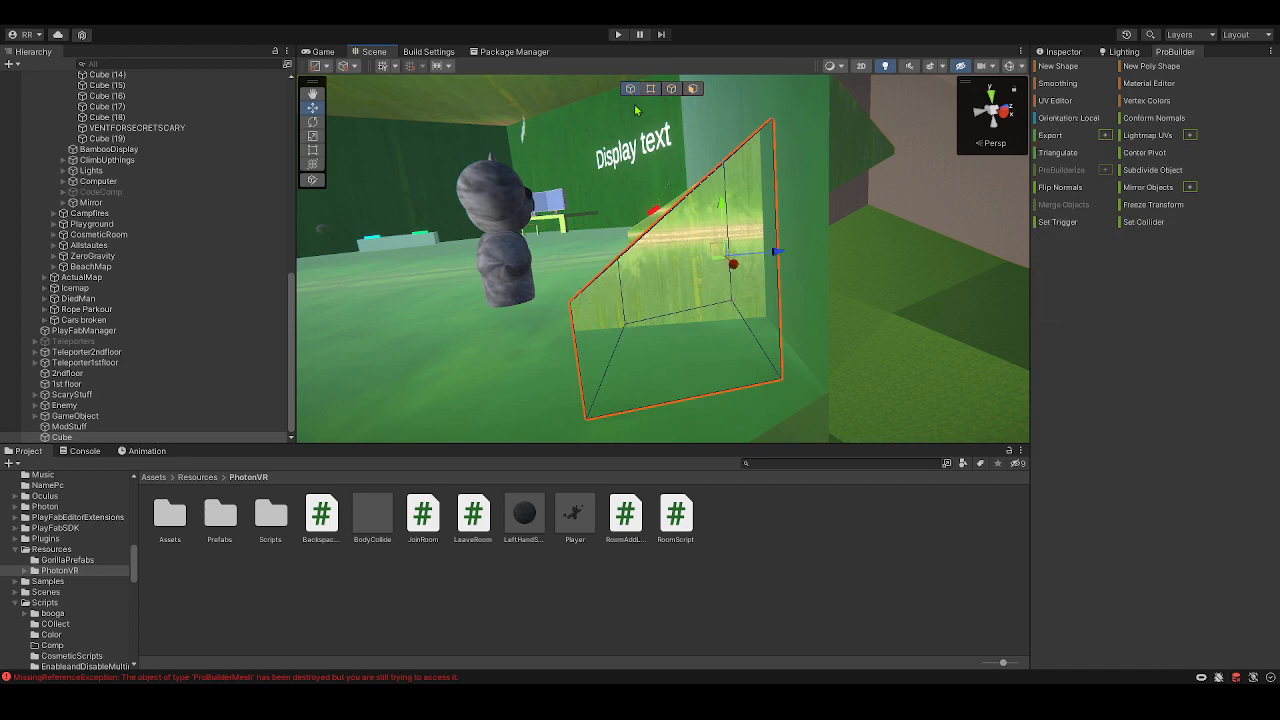
- Group the bamboo cube under a new empty parent named "wdjahoiwdu wgaod"
right_drag(689, 285, 990, 330)
click(169, 437)
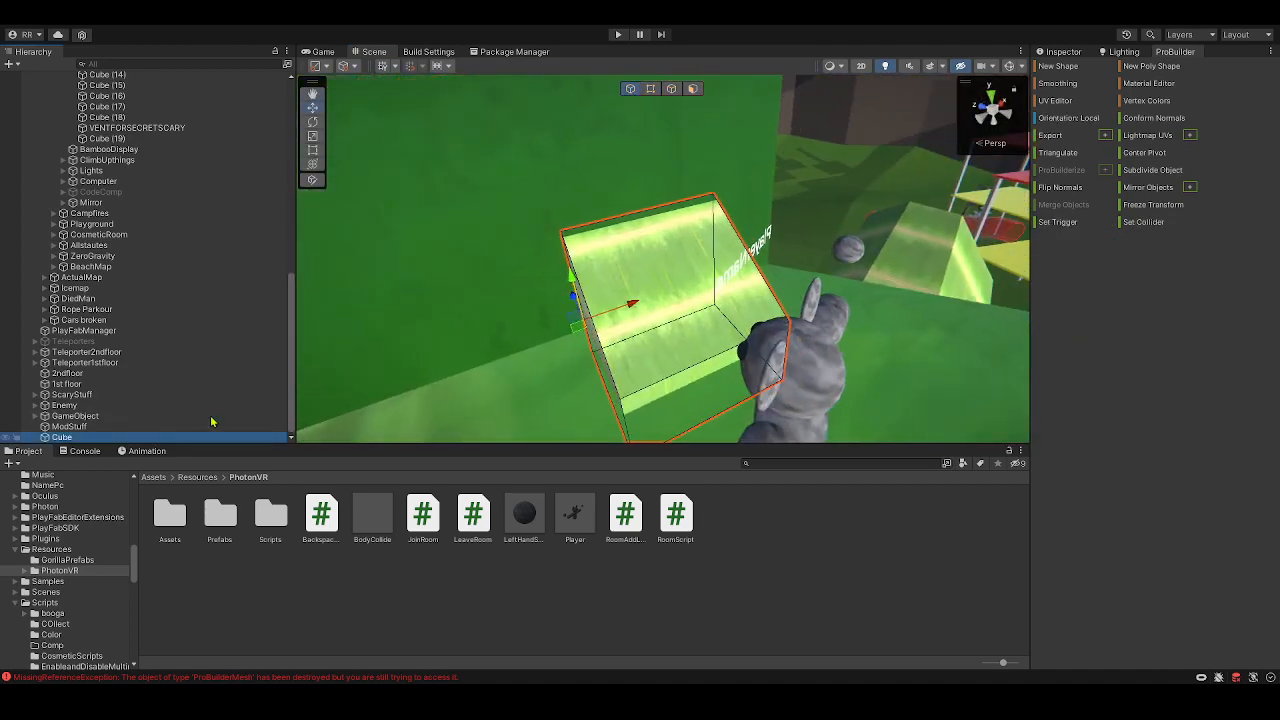
key(ctrl+shift+g)
text(wdjaroiwdu wga)
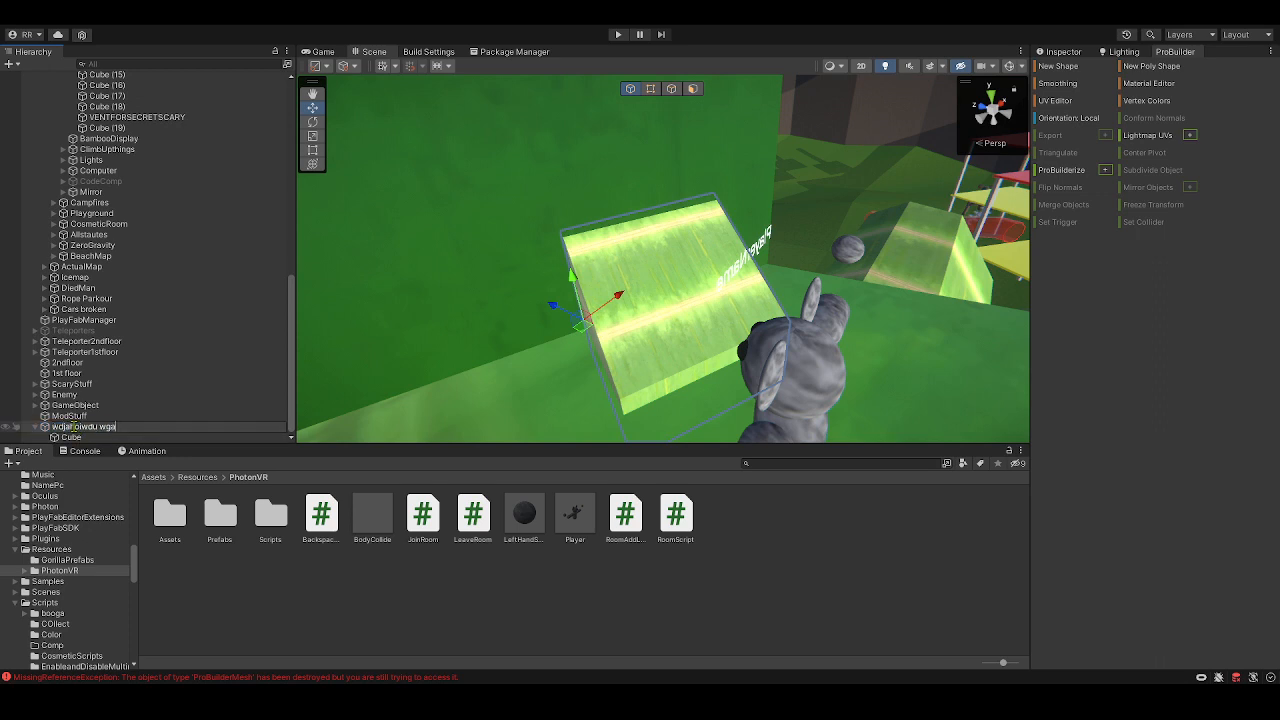
text(od)
key(Return)
- Rename the sloped bamboo cube inside the group as Base
click(72, 437)
text(B)
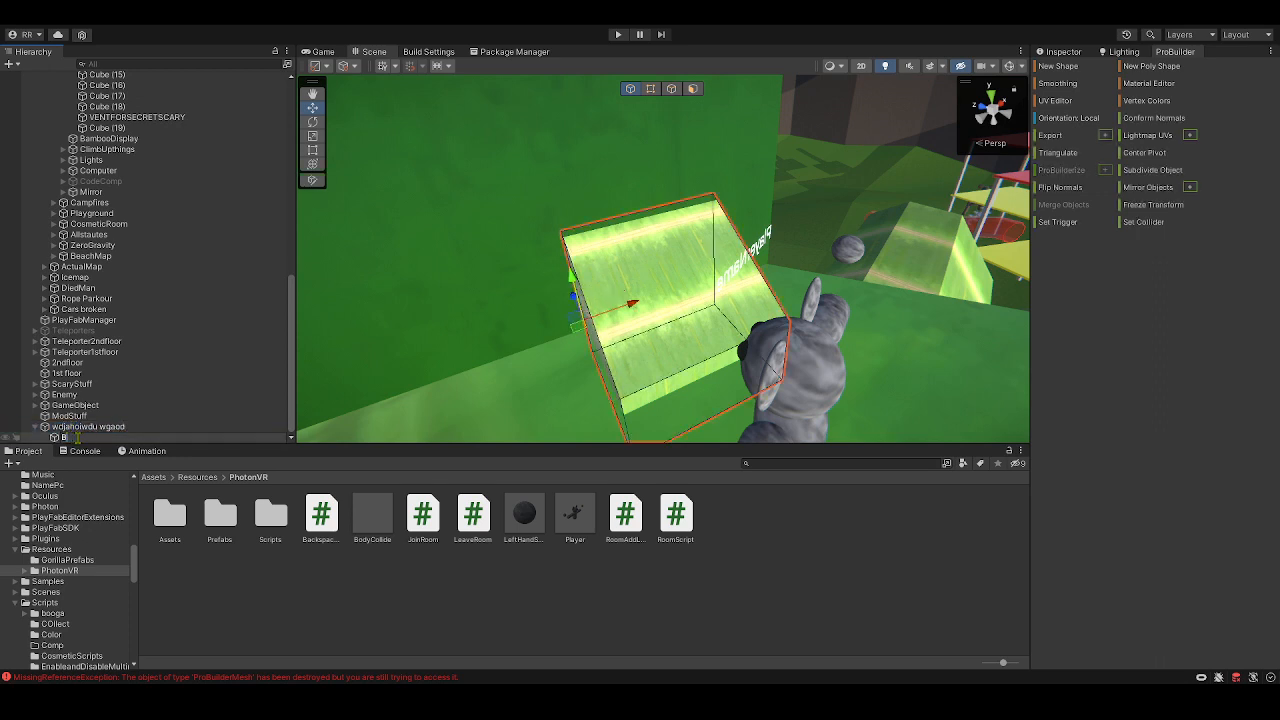
text(ase)
key(Return)
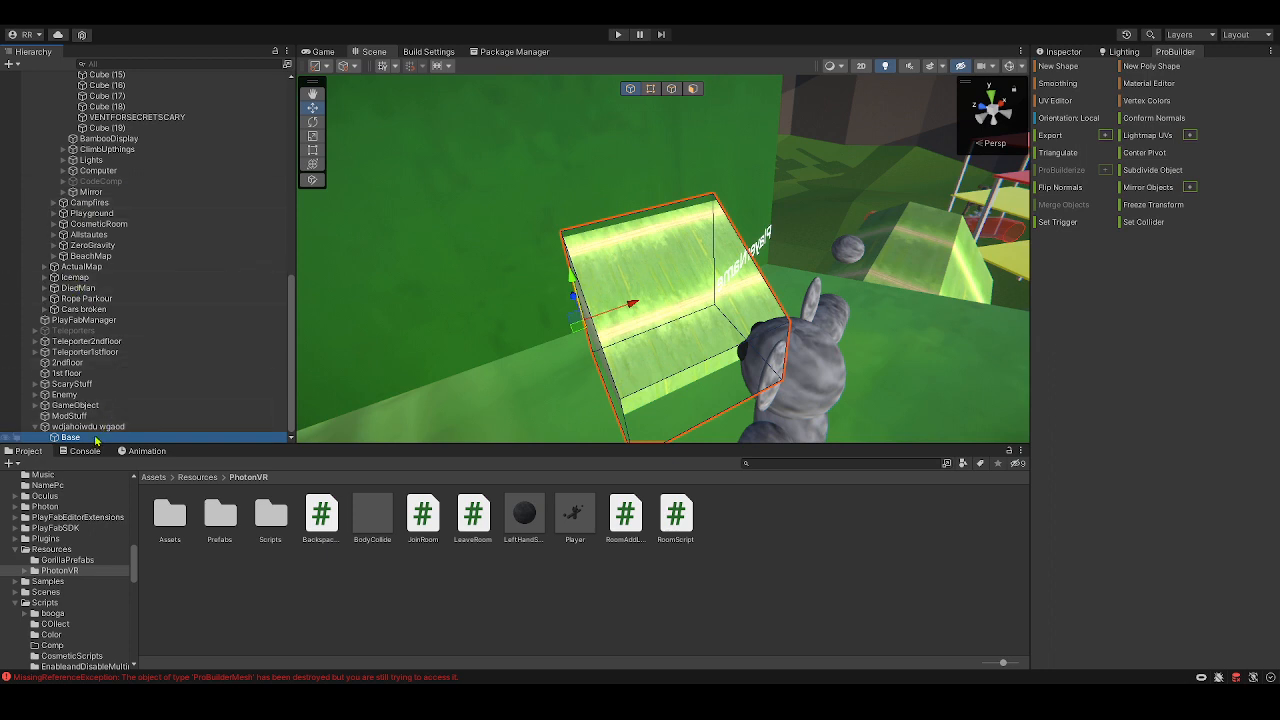
- Create a child cube named Enable under Base, scaled to about 0.178, and place it on the stand's sloped top
click(373, 425)
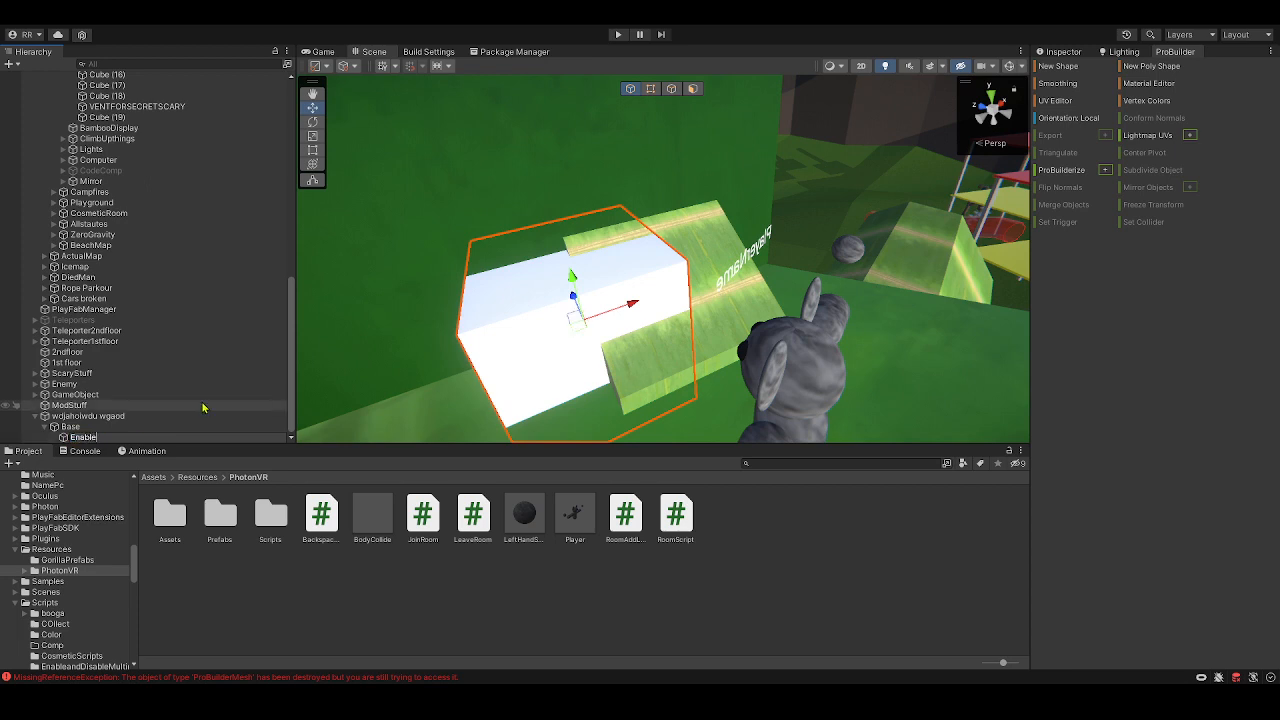
right_drag(655, 360, 590, 350)
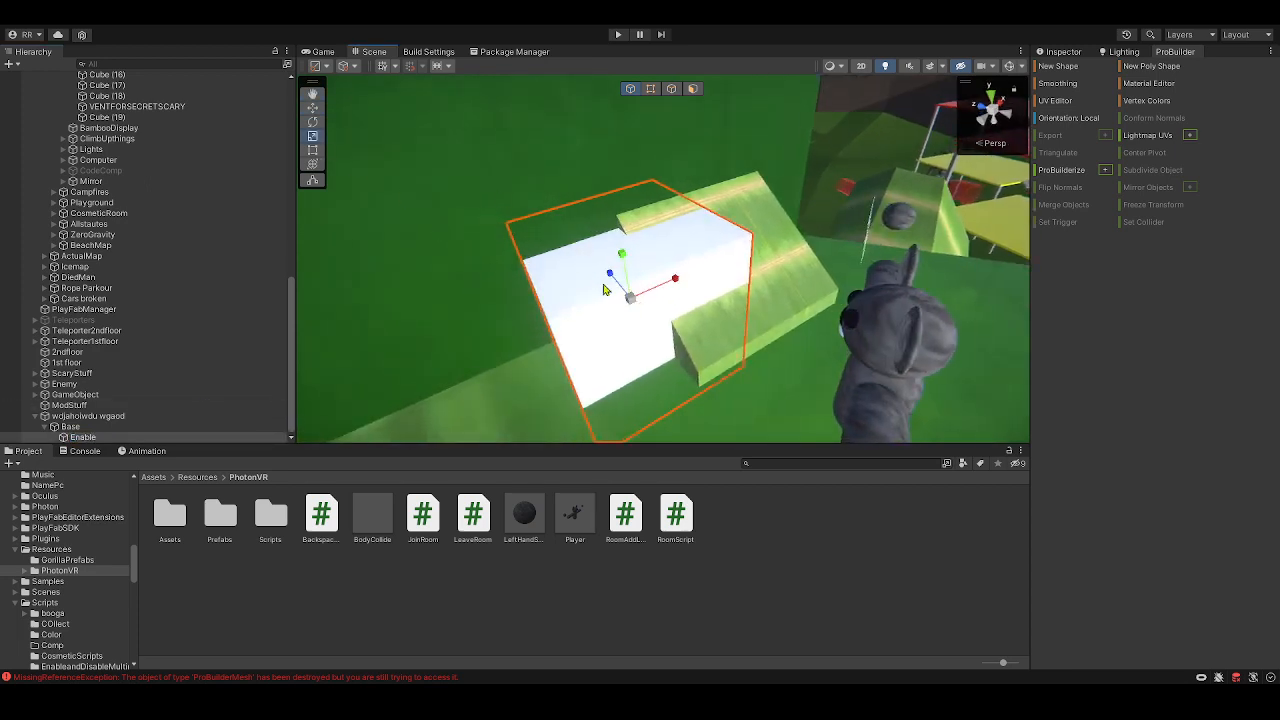
drag(628, 296, 779, 266)
right_drag(755, 246, 818, 256)
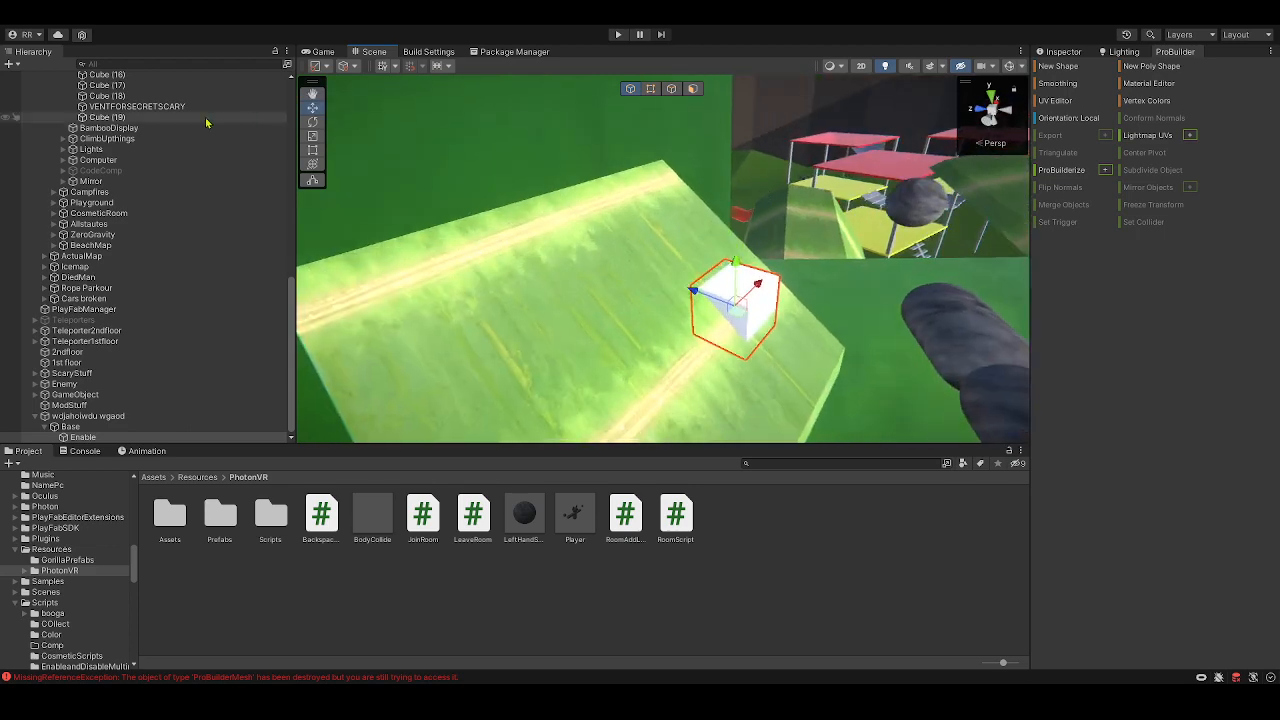
- Tilt the Enable cube about -37 degrees around X so it lies parallel to the stand's slope
click(312, 123)
drag(769, 277, 785, 325)
right_drag(755, 335, 560, 280)
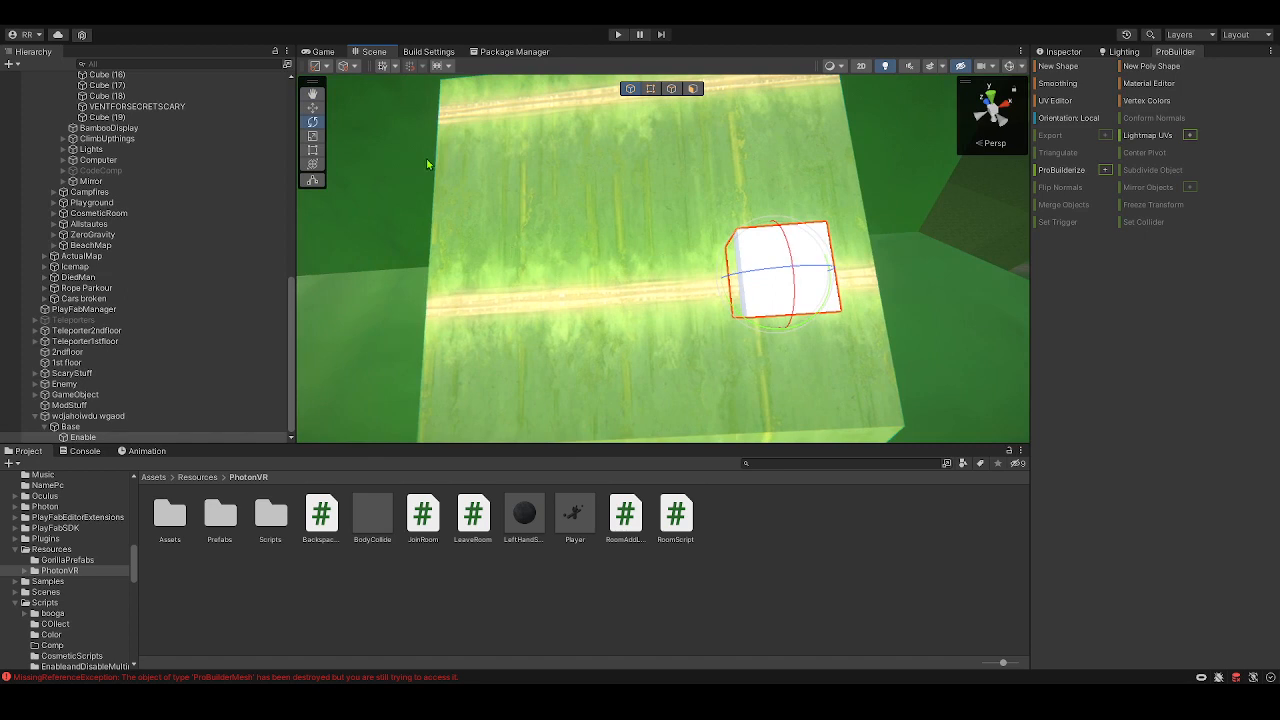
- Duplicate the Enable cube across the slope to form a second button and rename the offset one Disable
click(313, 111)
drag(768, 286, 562, 290)
key(ctrl+d)
click(75, 437)
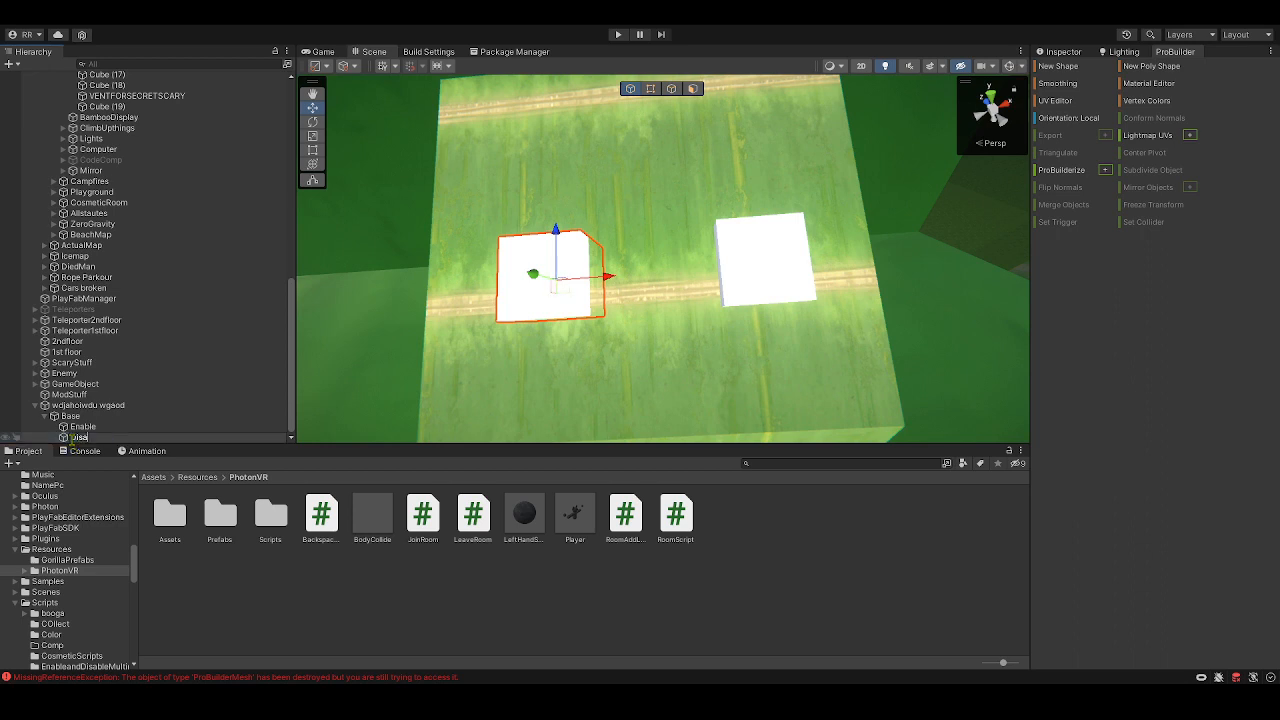
key(Return)
- Add a 3D TextMeshPro text object as a child of Base
right_drag(549, 186, 546, 158)
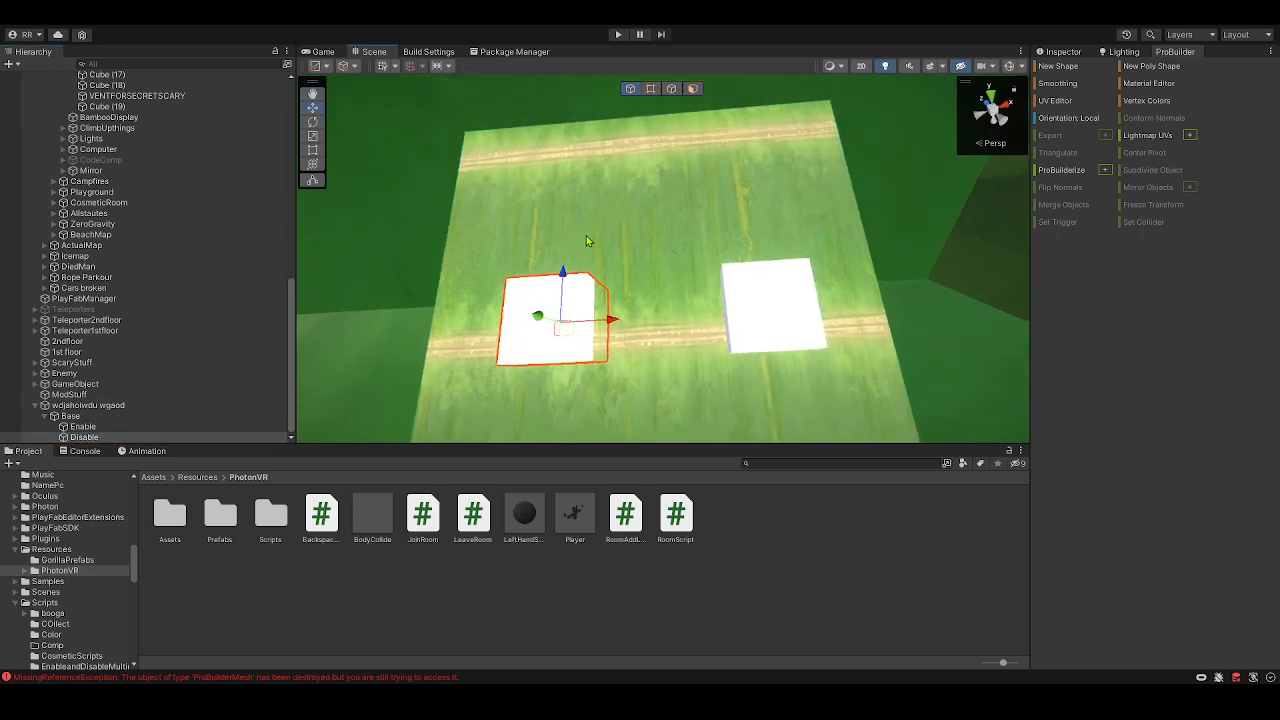
click(586, 235)
click(125, 416)
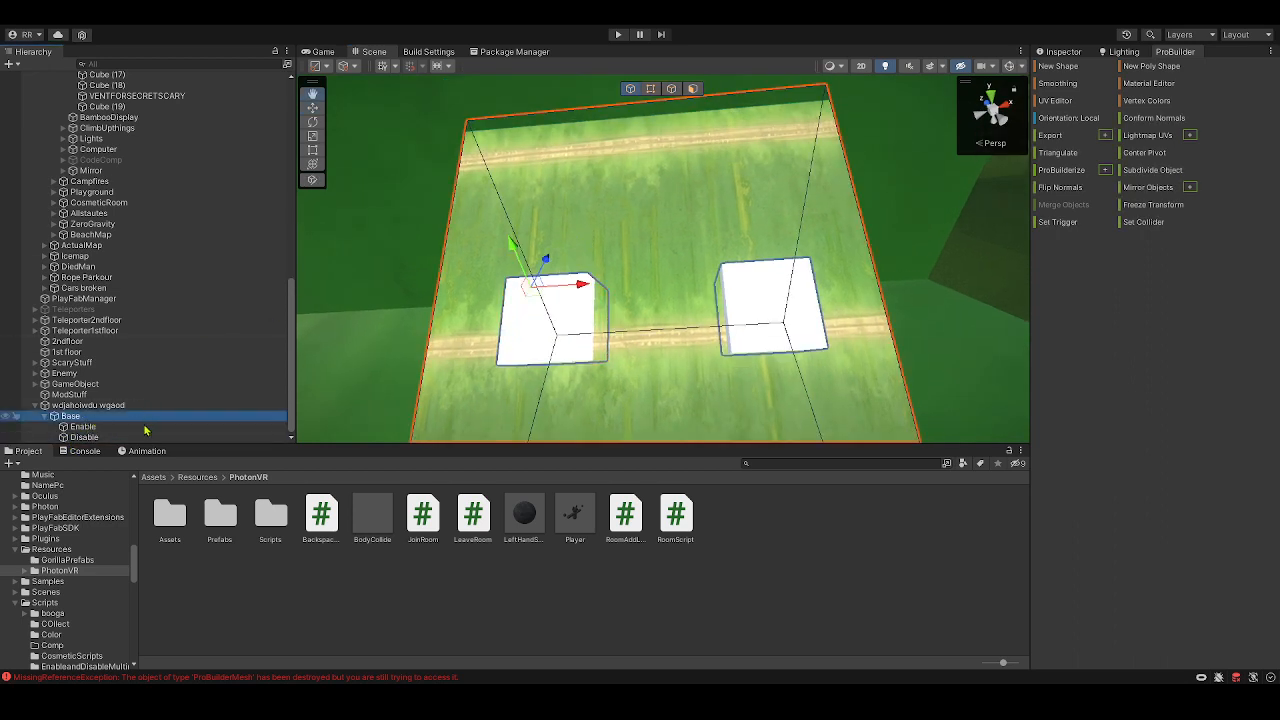
click(320, 518)
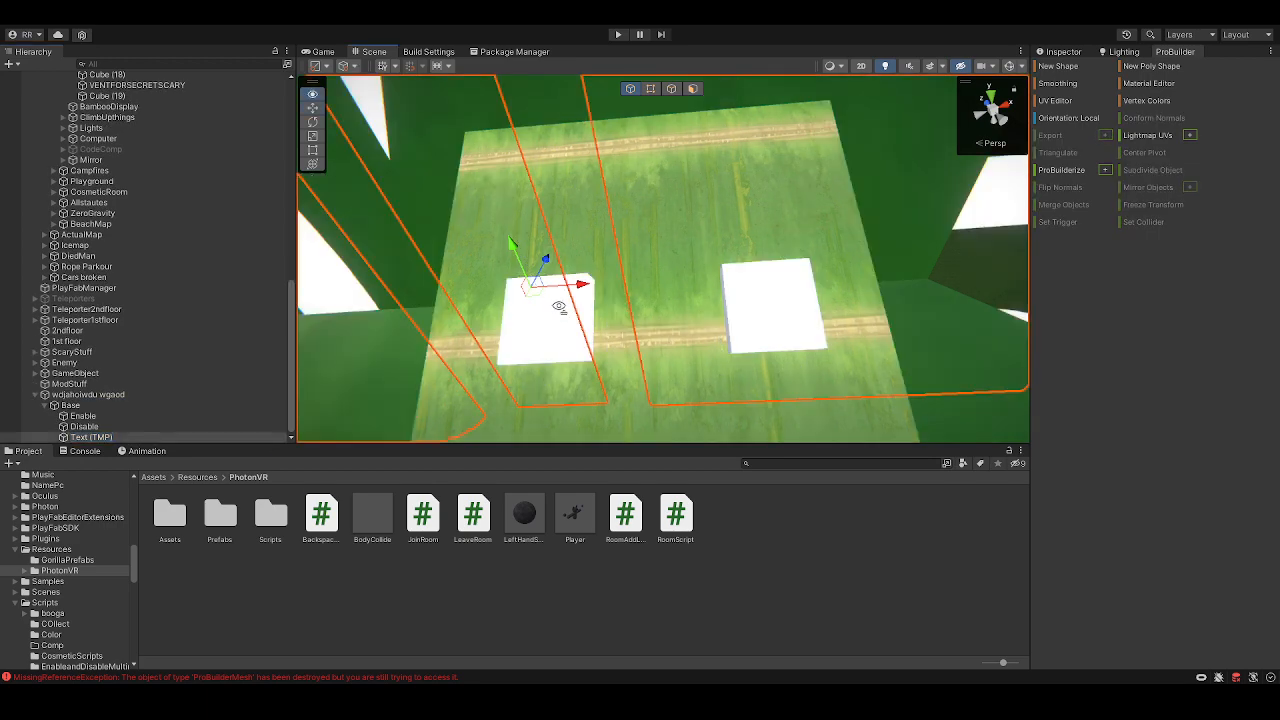
- Scale the new text down to about 0.107 and position it above the back of the bamboo stand
right_drag(450, 190, 294, 132)
click(316, 141)
mouse_move(440, 190)
right_down()
mouse_move(460, 195)
mouse_move(303, 177)
mouse_move(460, 195)
right_up()
drag(658, 327, 741, 198)
key(d)
right_drag(741, 198, 623, 172)
drag(646, 194, 596, 208)
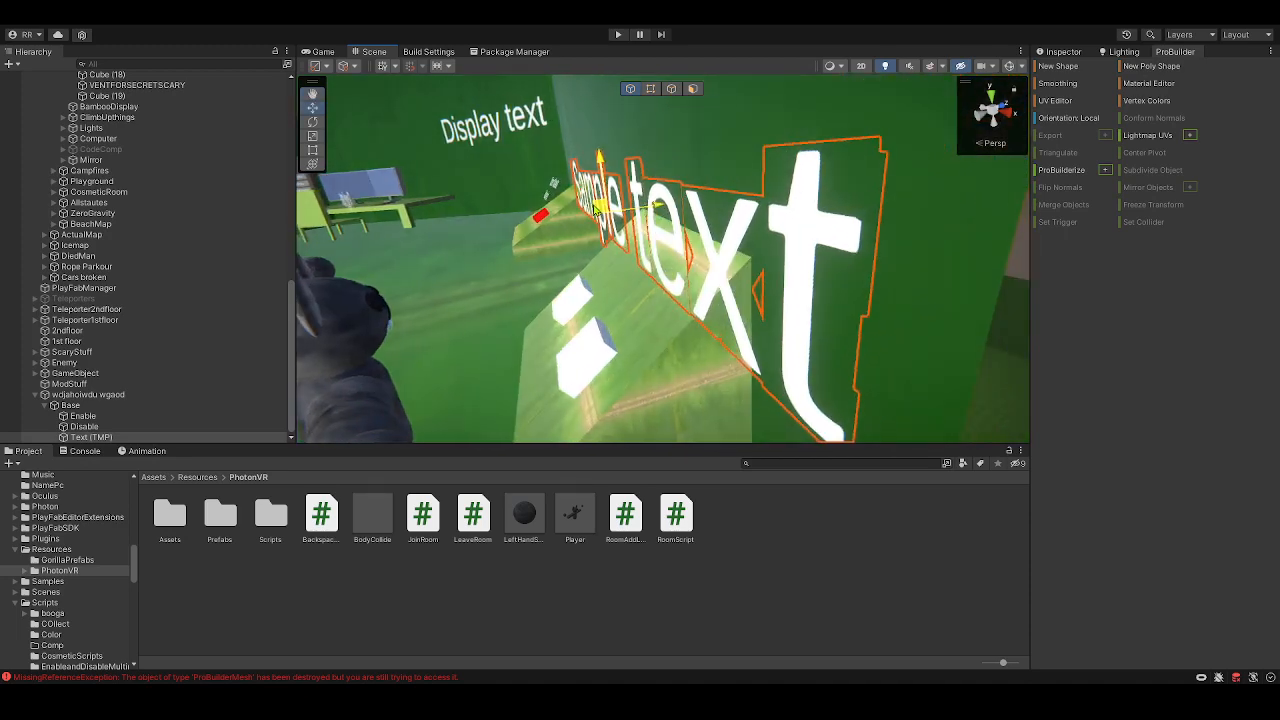
key(a)
right_drag(595, 206, 661, 207)
- Rename the text object TEST11 and change its displayed text to "TEST11111"
click(1064, 52)
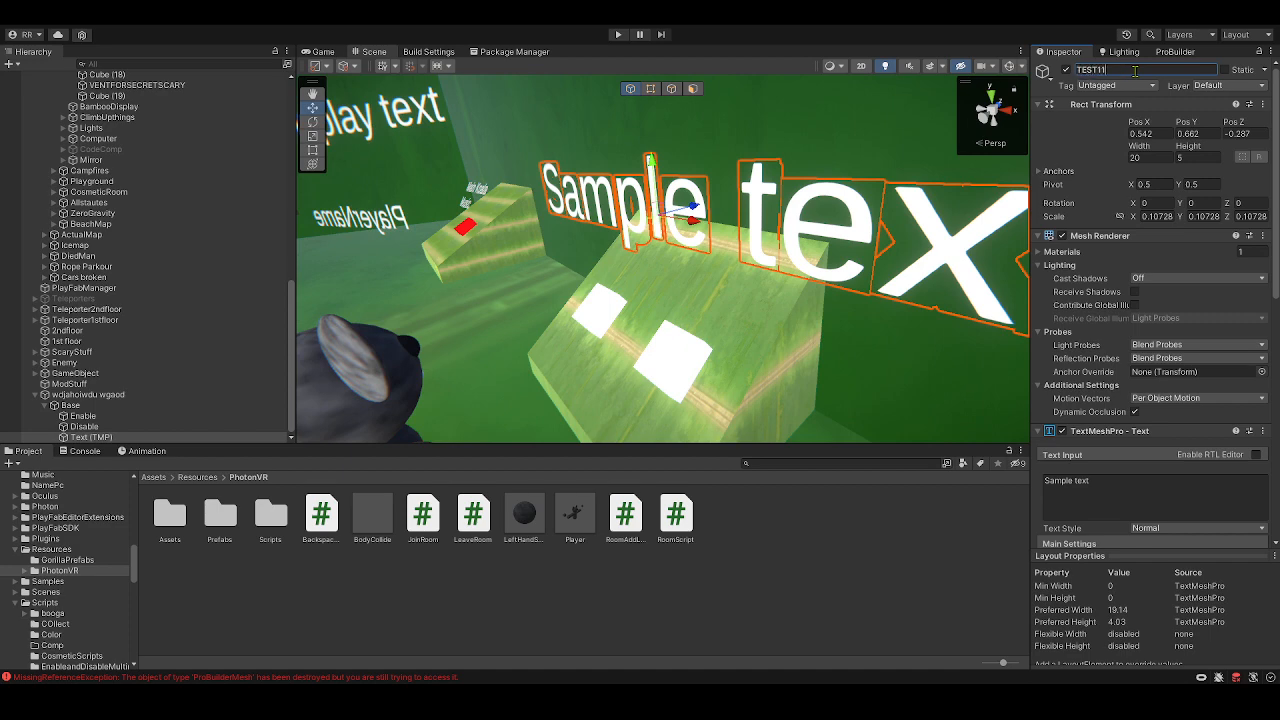
click(1150, 492)
text(TEST1)
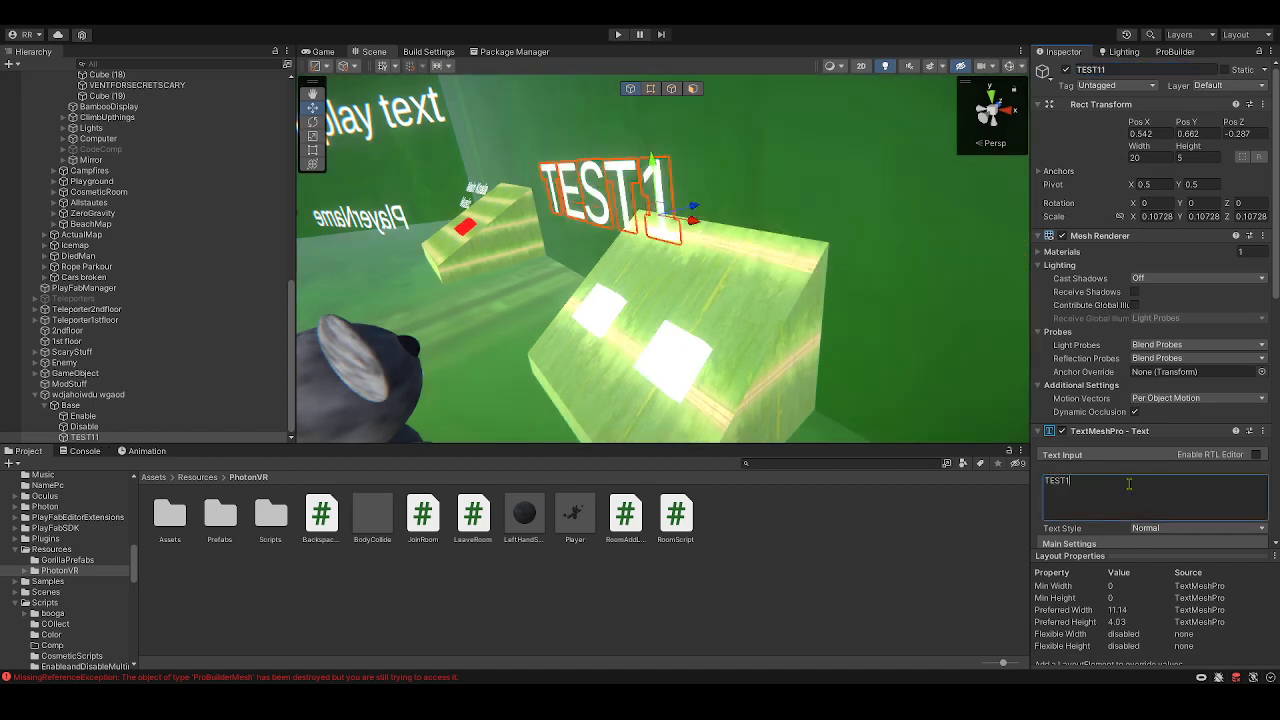
text(1111)
- Replace the mistakenly added Enable Switch script on the Disable button with a Disable Multiple script
right_drag(748, 333, 603, 338)
click(697, 341)
click(555, 331)
click(803, 464)
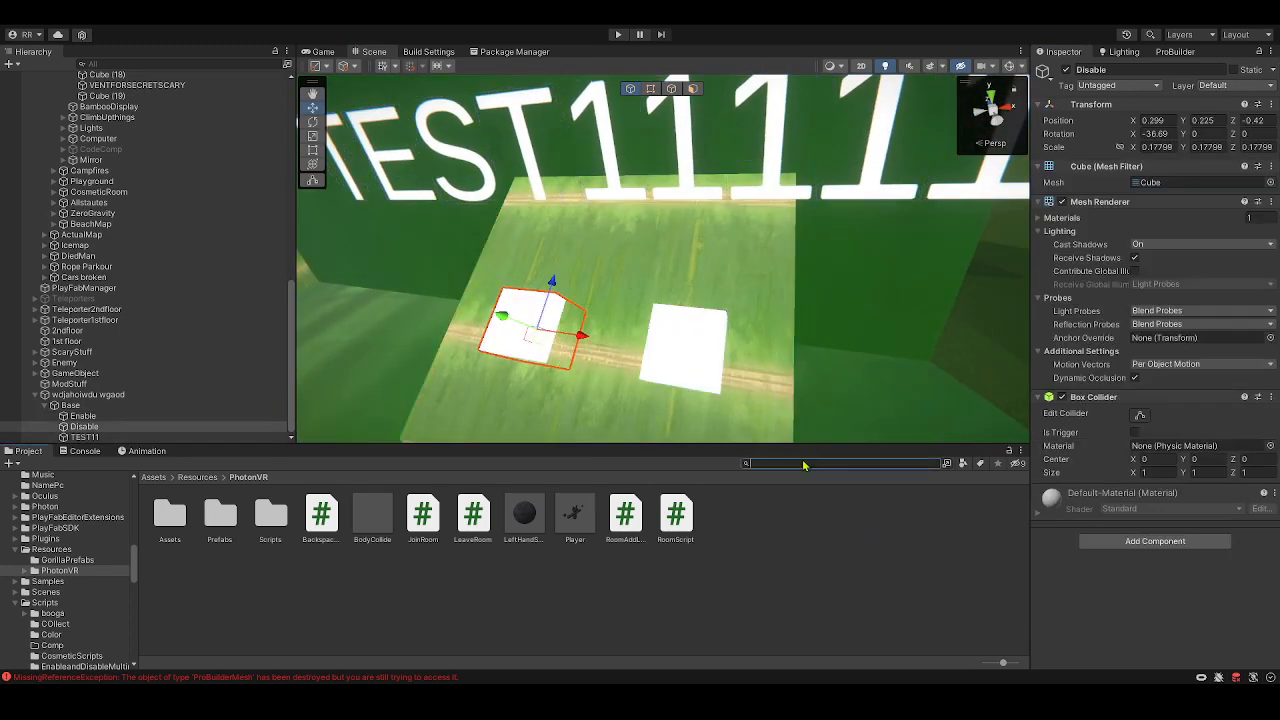
click(1147, 541)
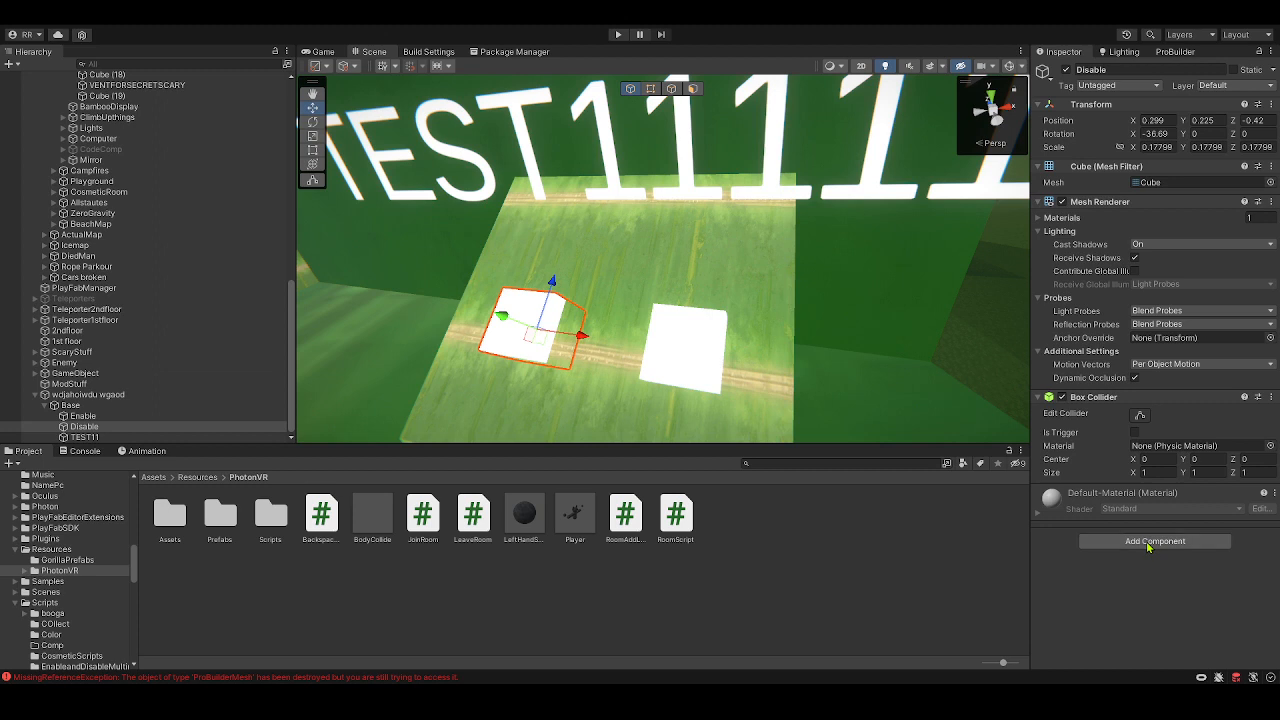
key(Return)
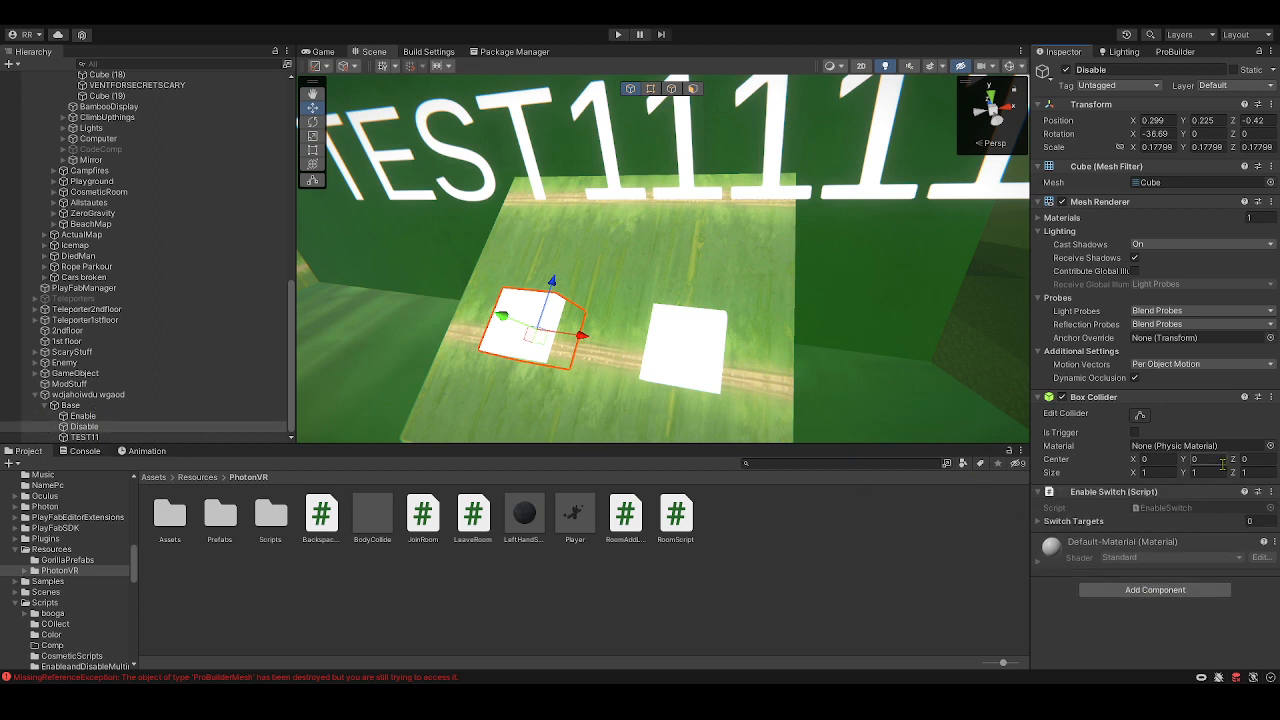
click(1272, 491)
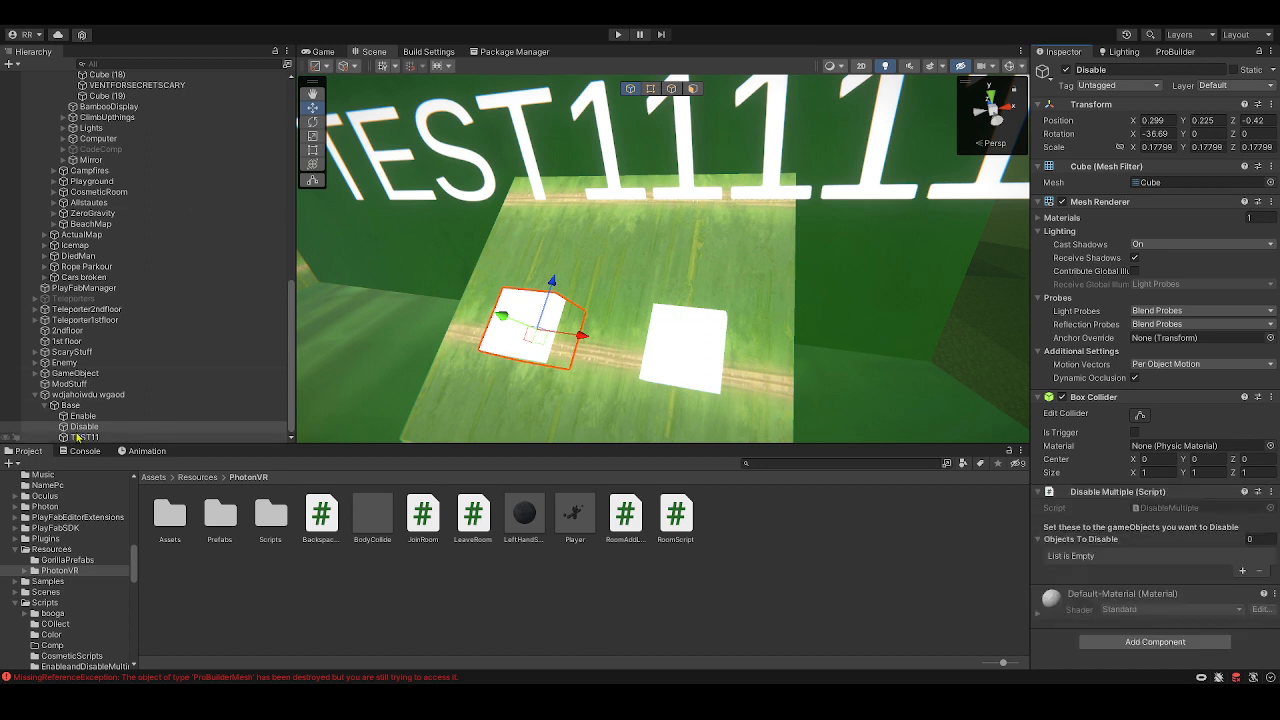
- Add an Enable Multiple script component to the Enable button
key(Up)
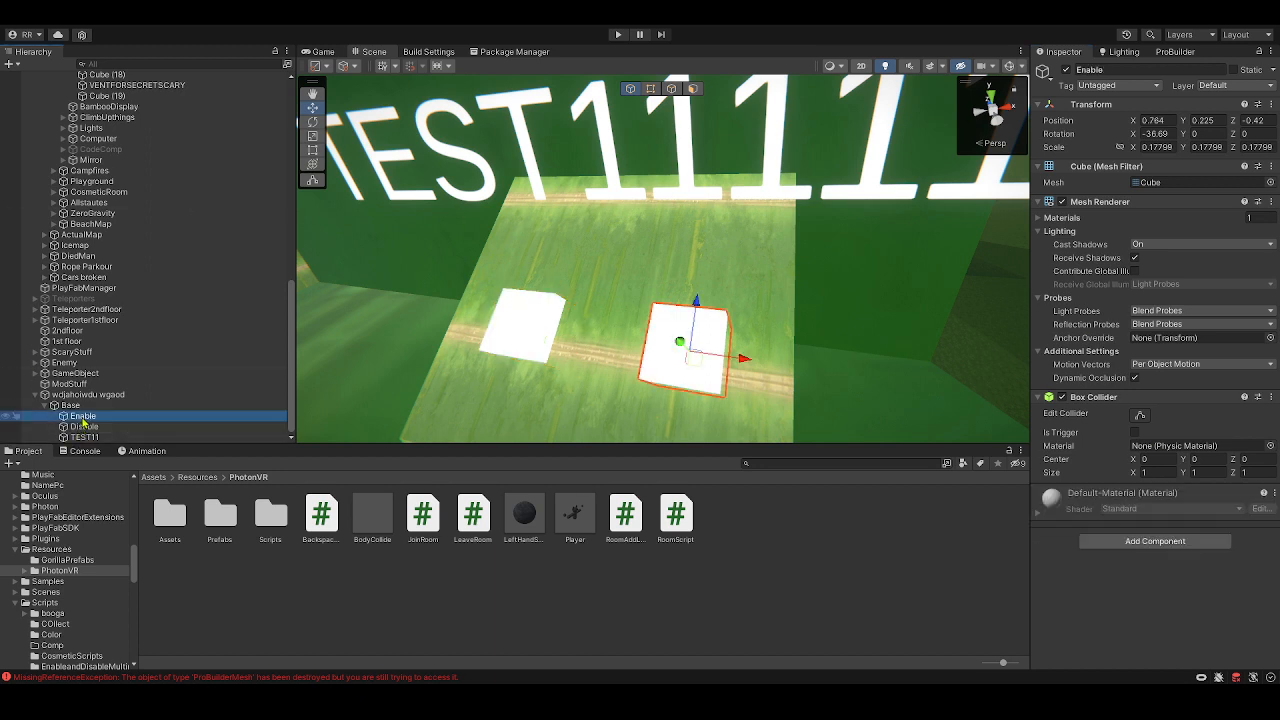
click(1110, 535)
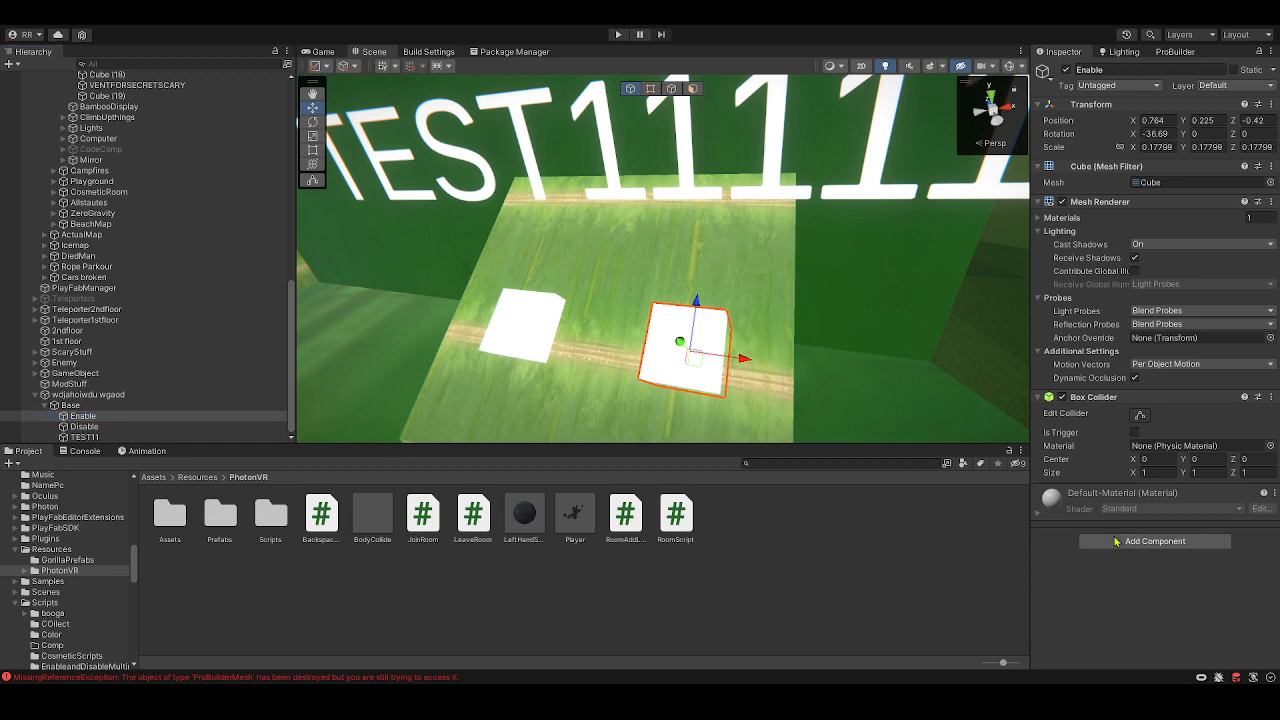
right_drag(796, 332, 860, 256)
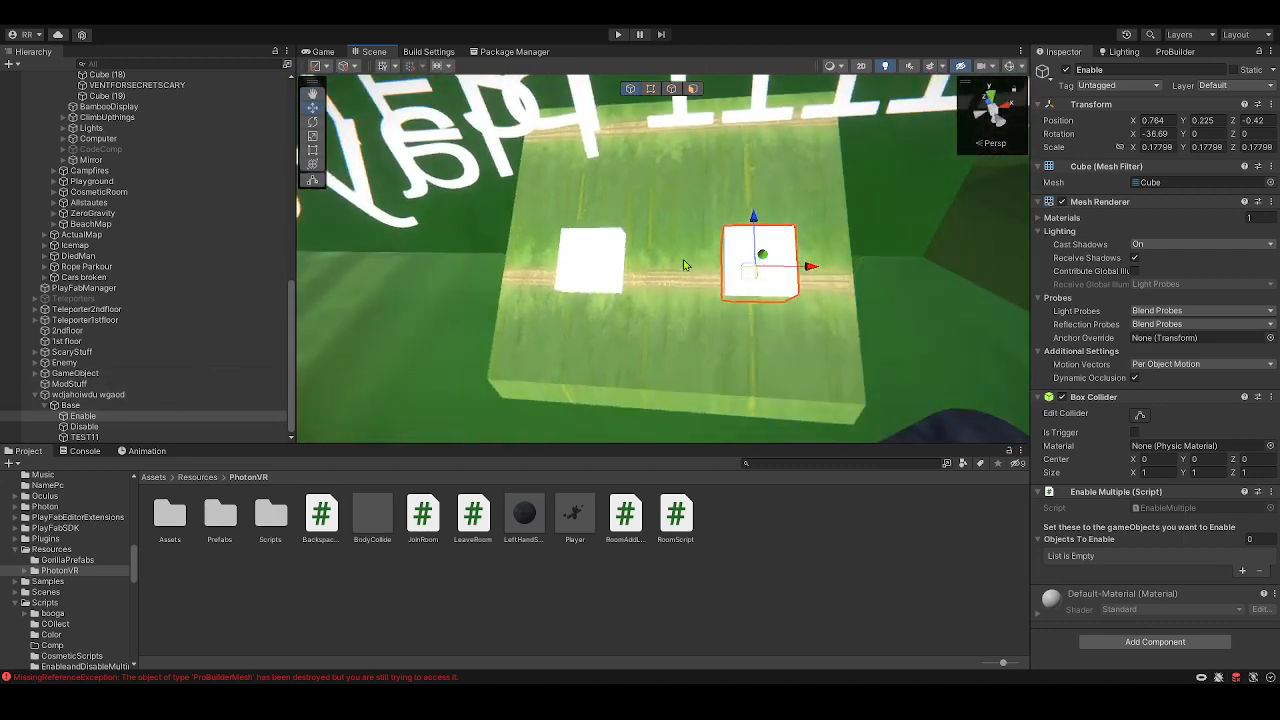
- Swap the buttons along the stand, moving Enable to about X 0.318 and Disable to about X 0.707
mouse_move(812, 267)
mouse_down()
mouse_move(655, 266)
mouse_move(789, 264)
mouse_up()
click(84, 426)
right_drag(789, 264, 792, 350)
- Search the project assets for "enable" and apply the green Enabled material to the Enable button
click(815, 463)
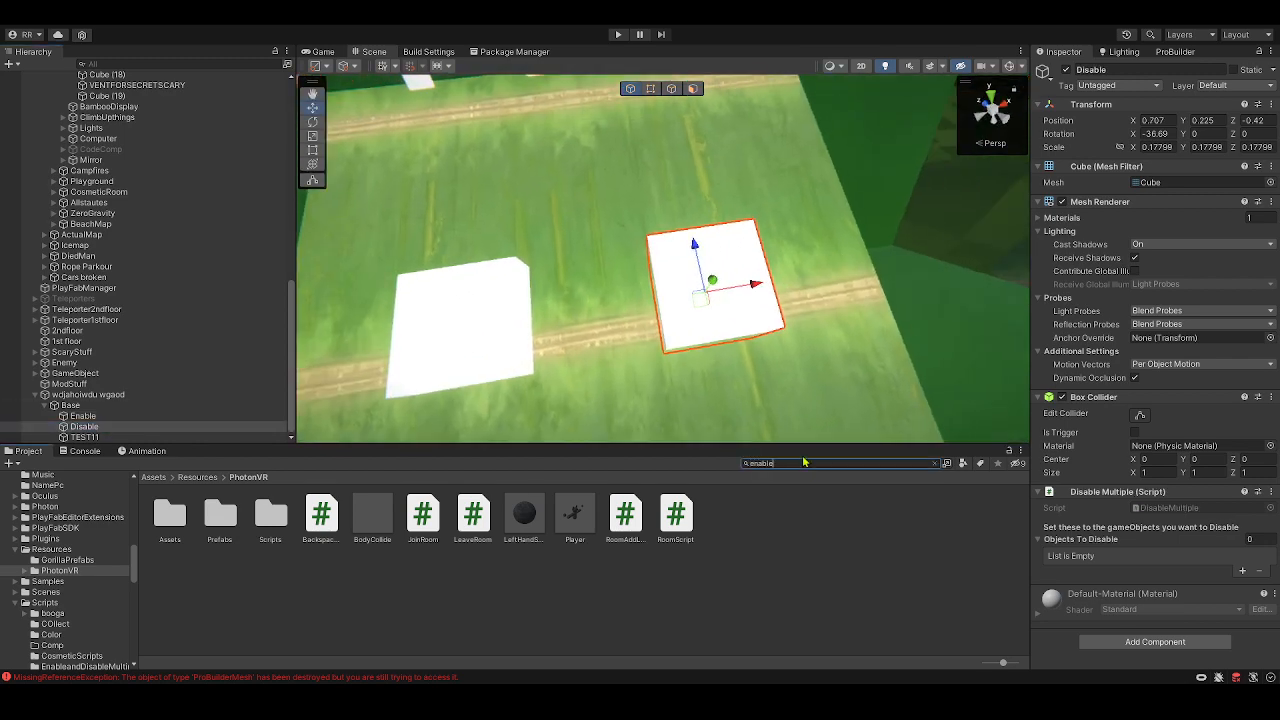
click(423, 513)
drag(423, 513, 447, 362)
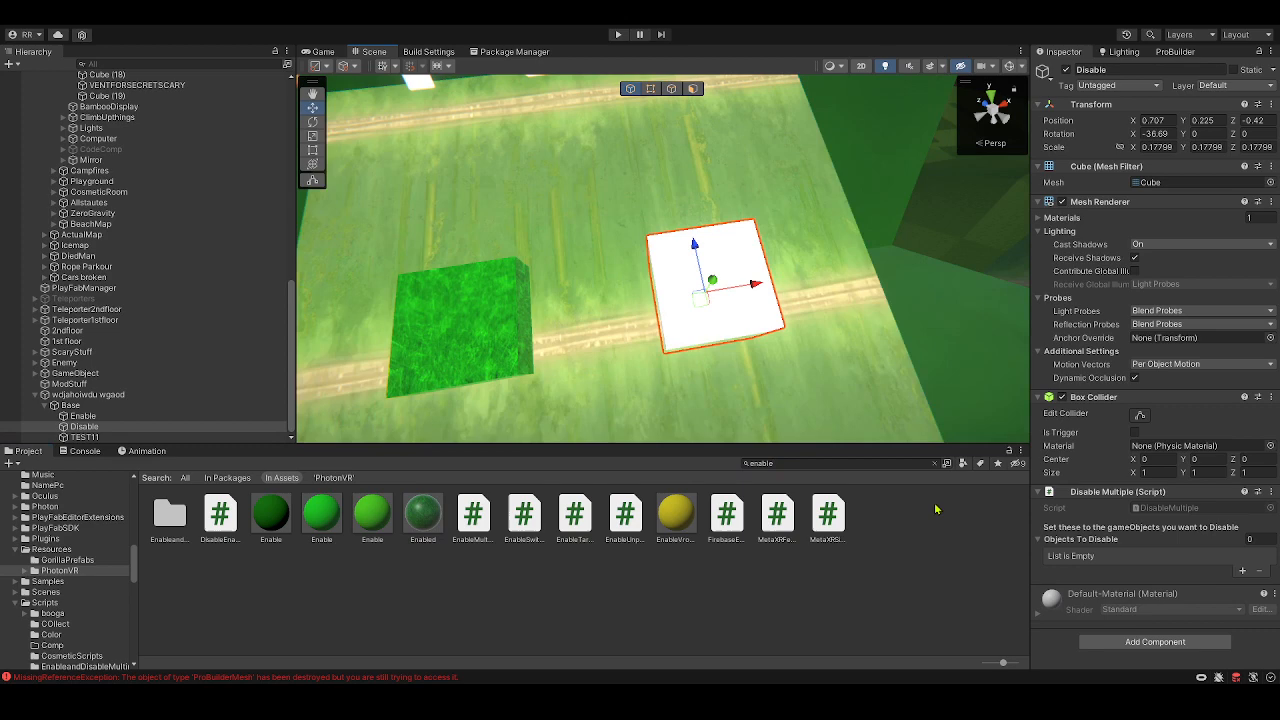
- Search the project assets for "disable" and apply the dark red Disabled material to the Disable button
click(872, 464)
text(disable)
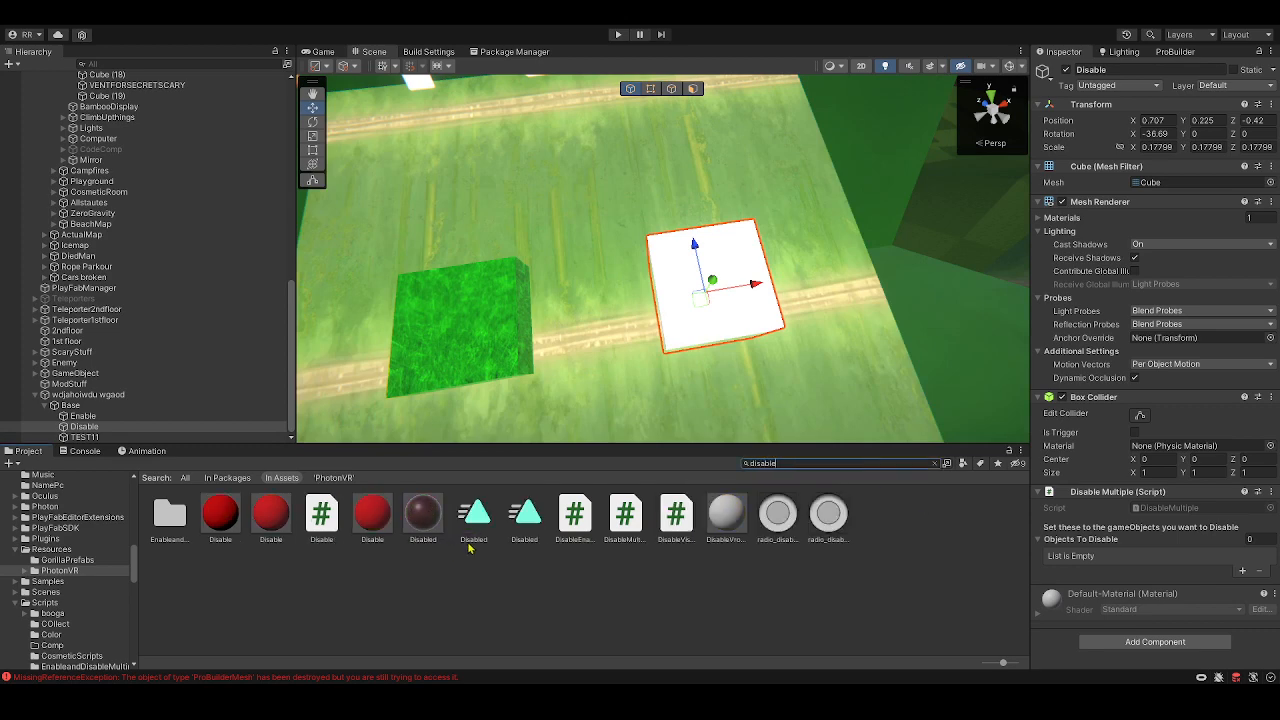
drag(423, 513, 708, 288)
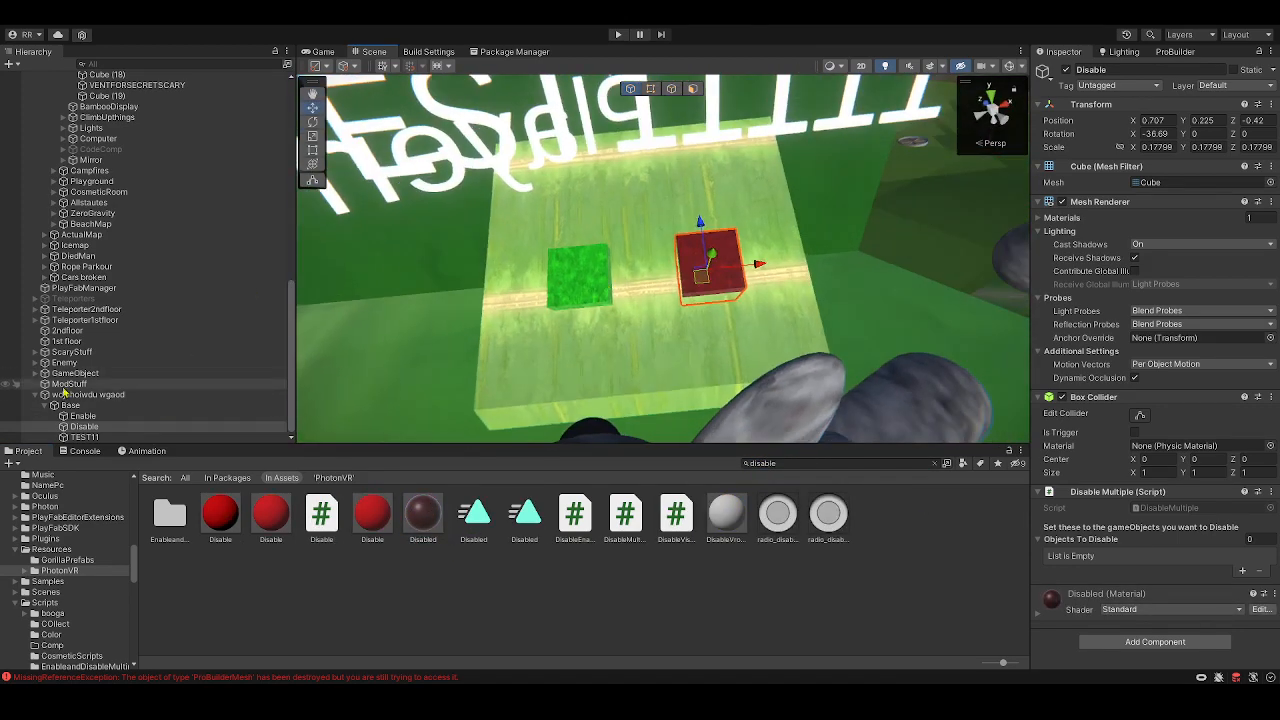
click(82, 416)
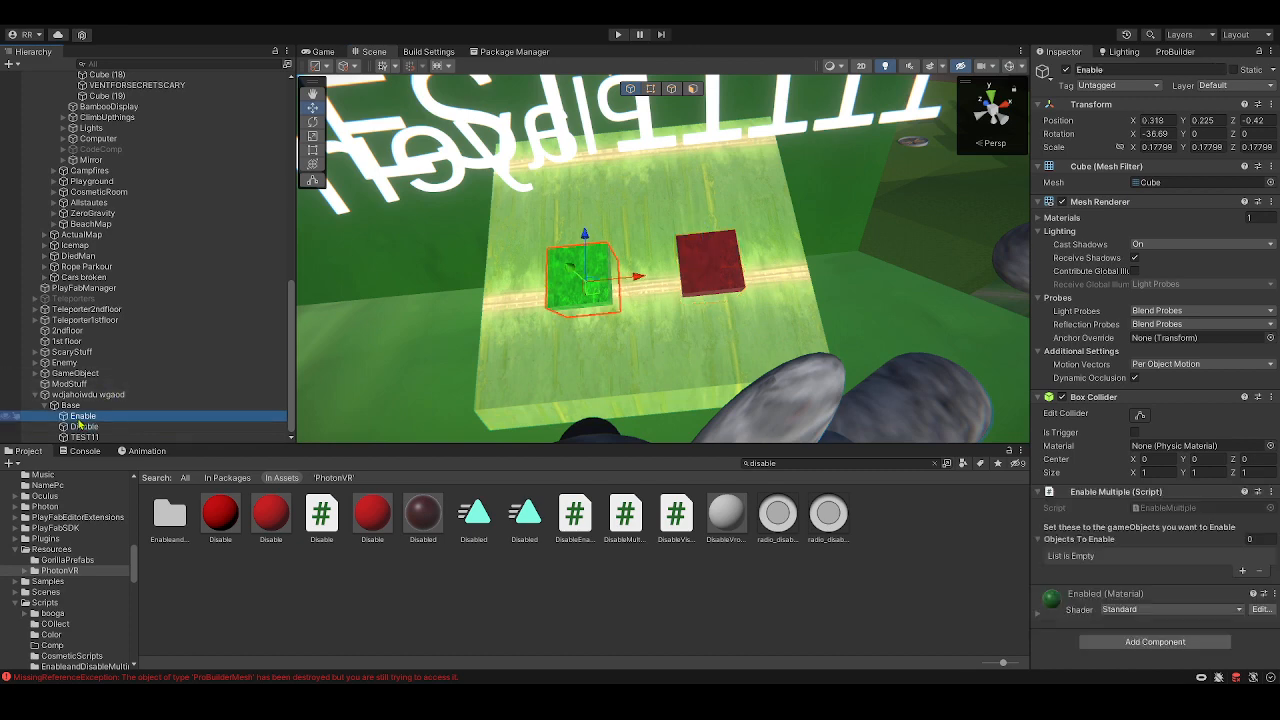
click(80, 426)
click(84, 417)
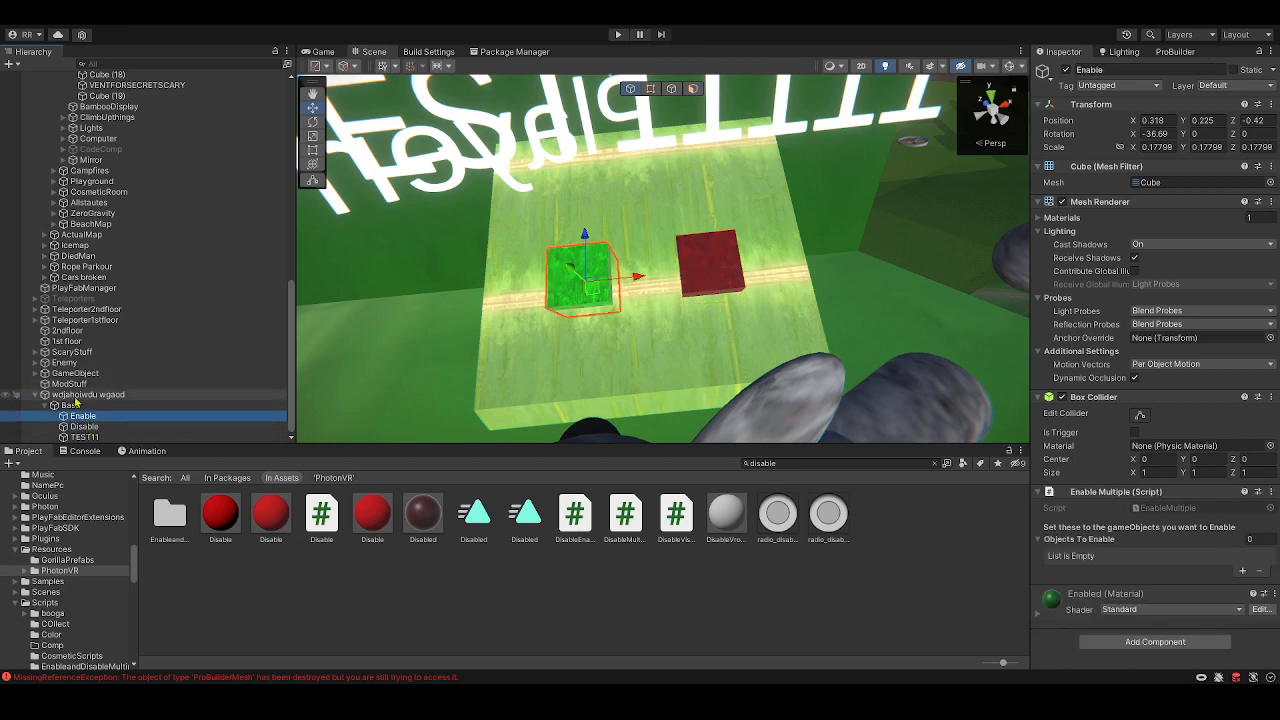
- Add an Audio Source object under Base and assign the speech clip as its AudioClip
click(70, 405)
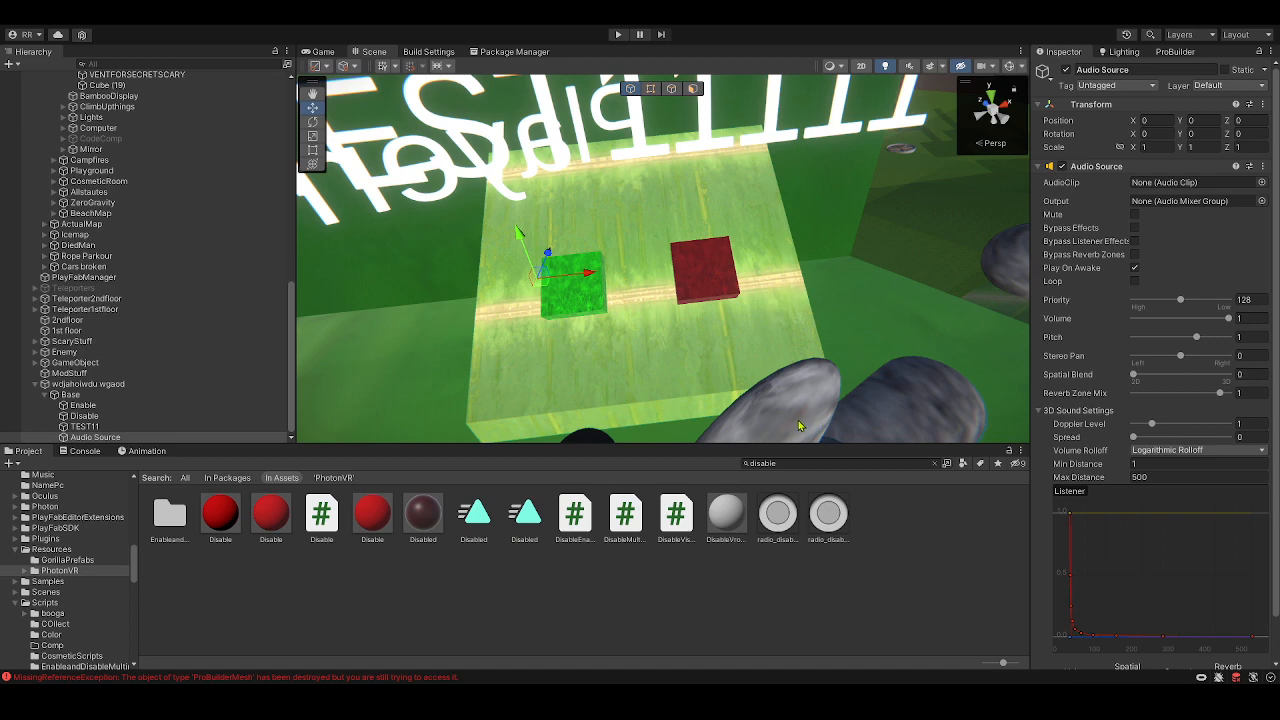
right_drag(754, 293, 9, 251)
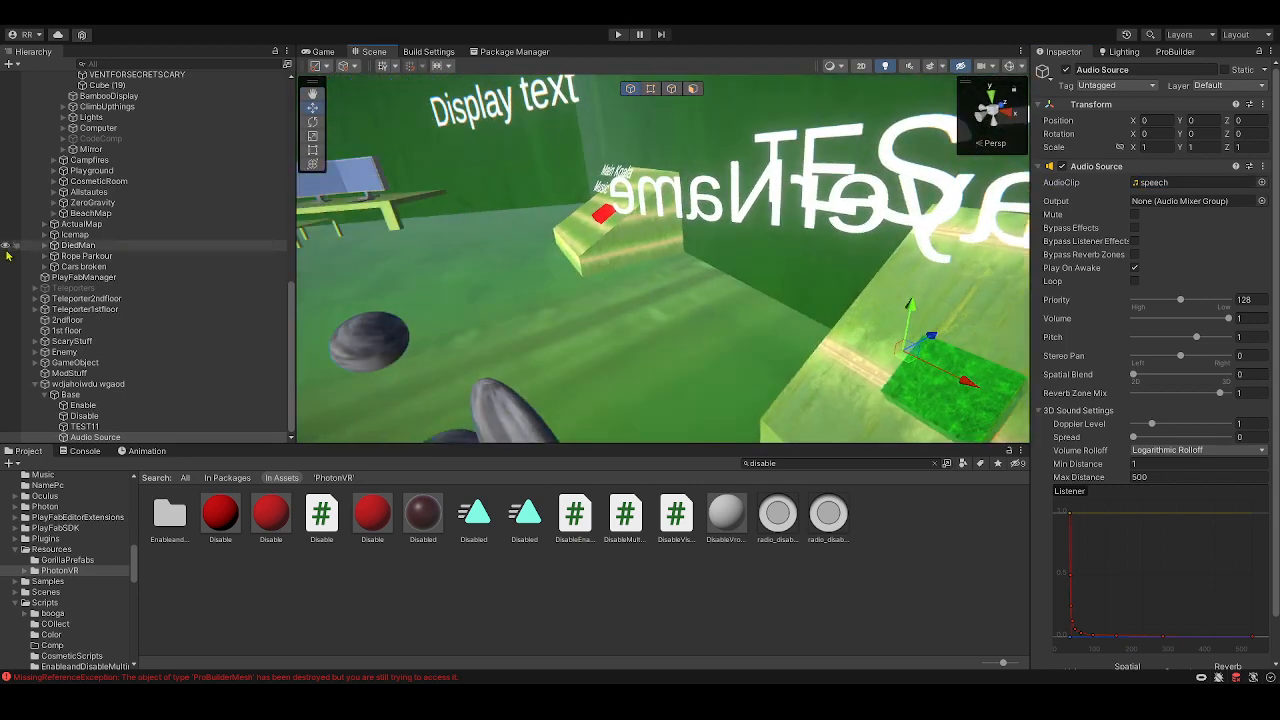
- Examine the existing music stand's Off button and the KoalaActualMusic audio source settings for reference
scroll(9, 251, up, 2)
click(592, 240)
scroll(160, 240, up, 3)
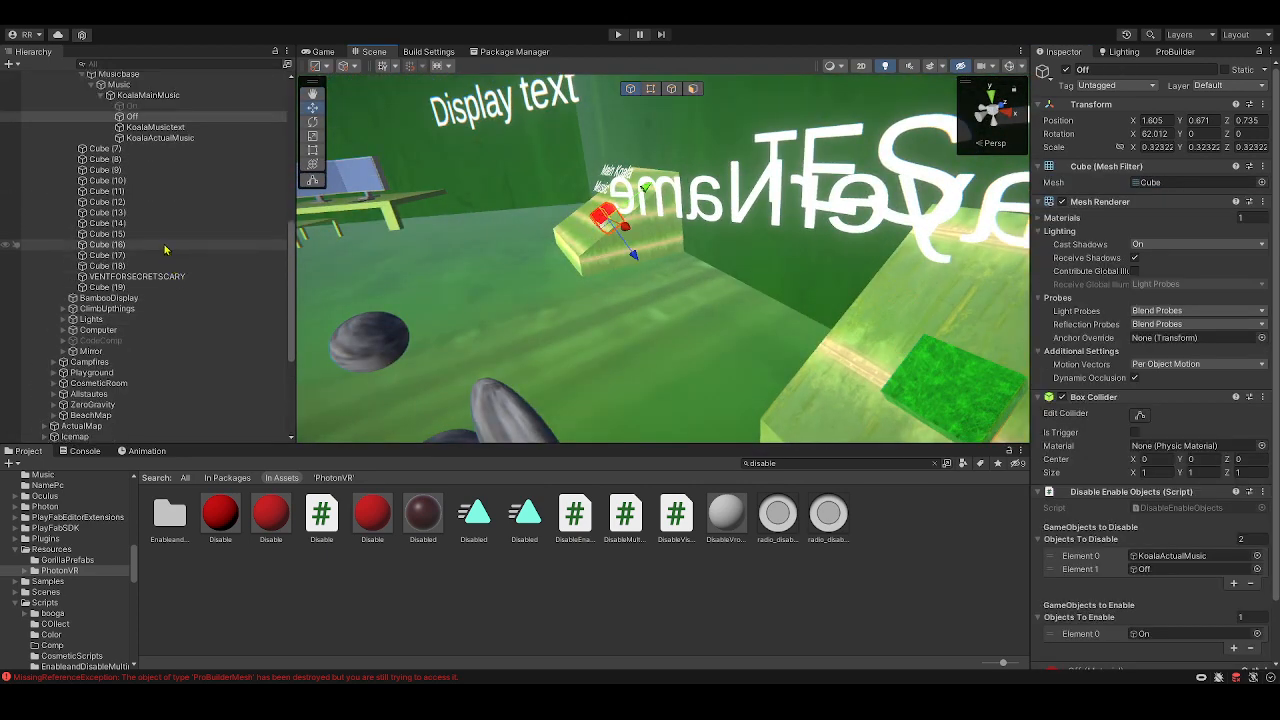
click(152, 177)
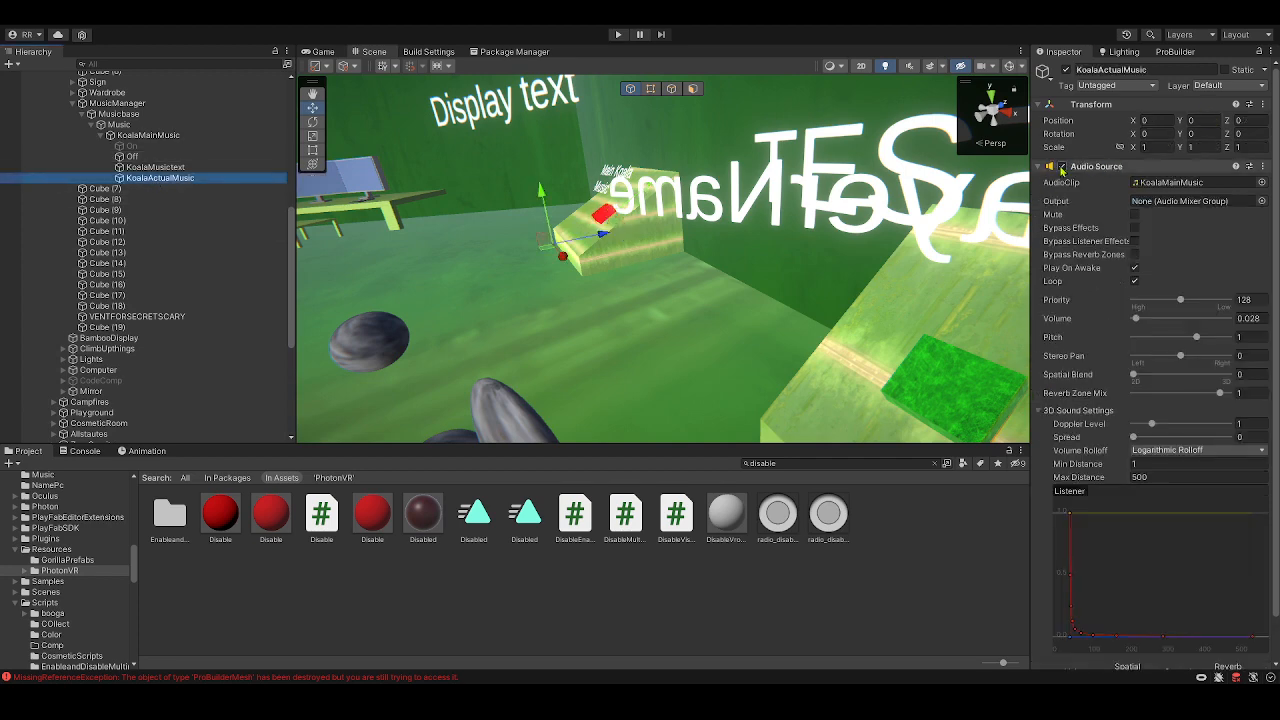
right_drag(700, 195, 857, 257)
click(798, 304)
right_drag(798, 304, 780, 300)
- Turn on Loop for the Audio Source object under Base
click(760, 282)
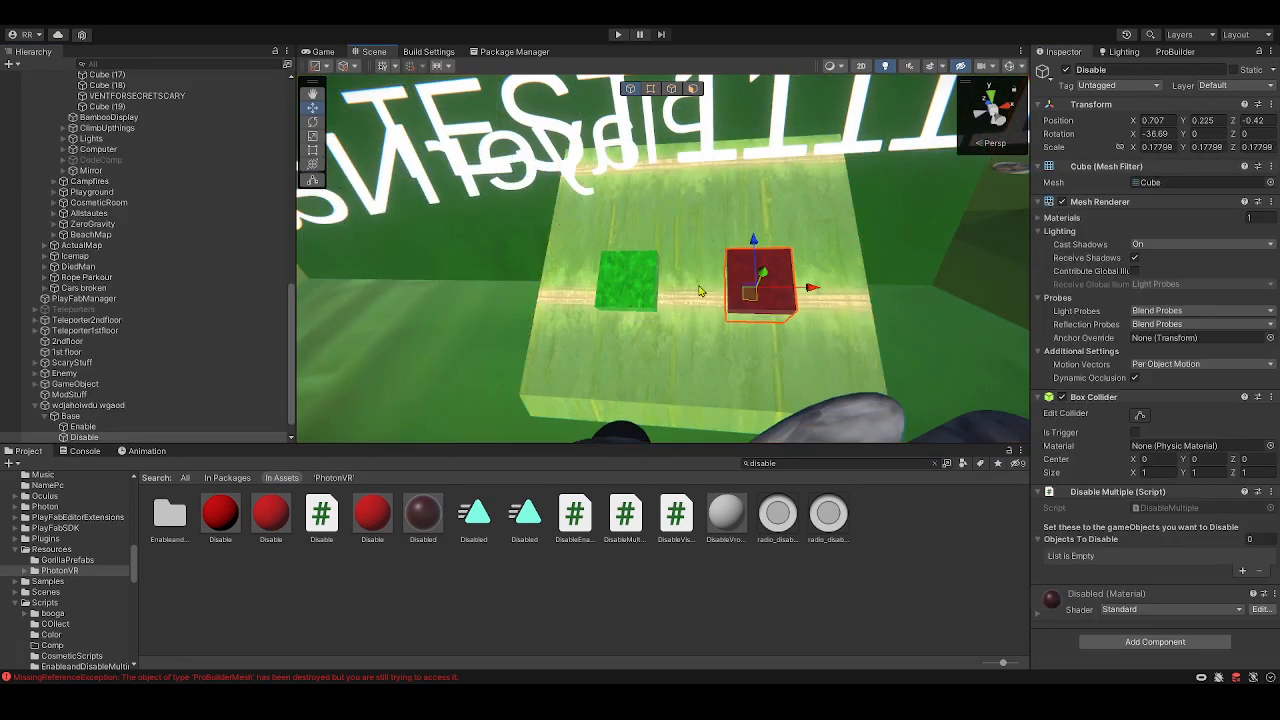
click(630, 280)
scroll(133, 441, down, 1)
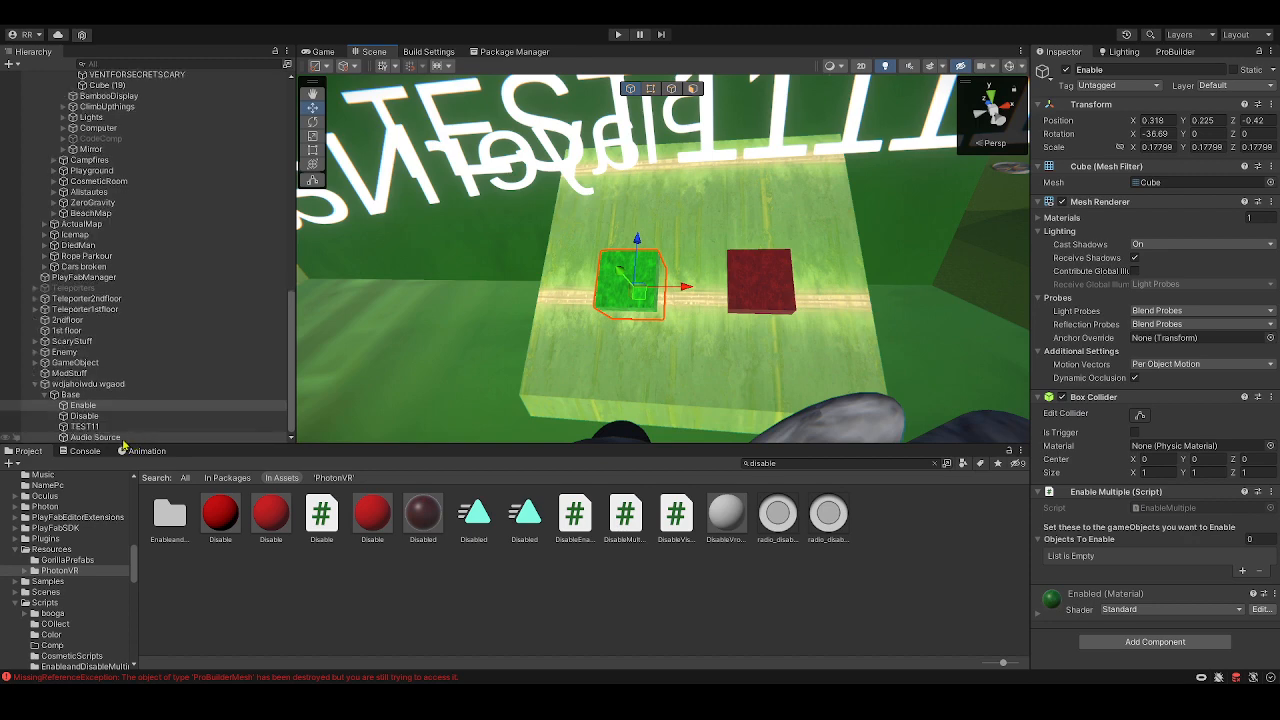
click(122, 438)
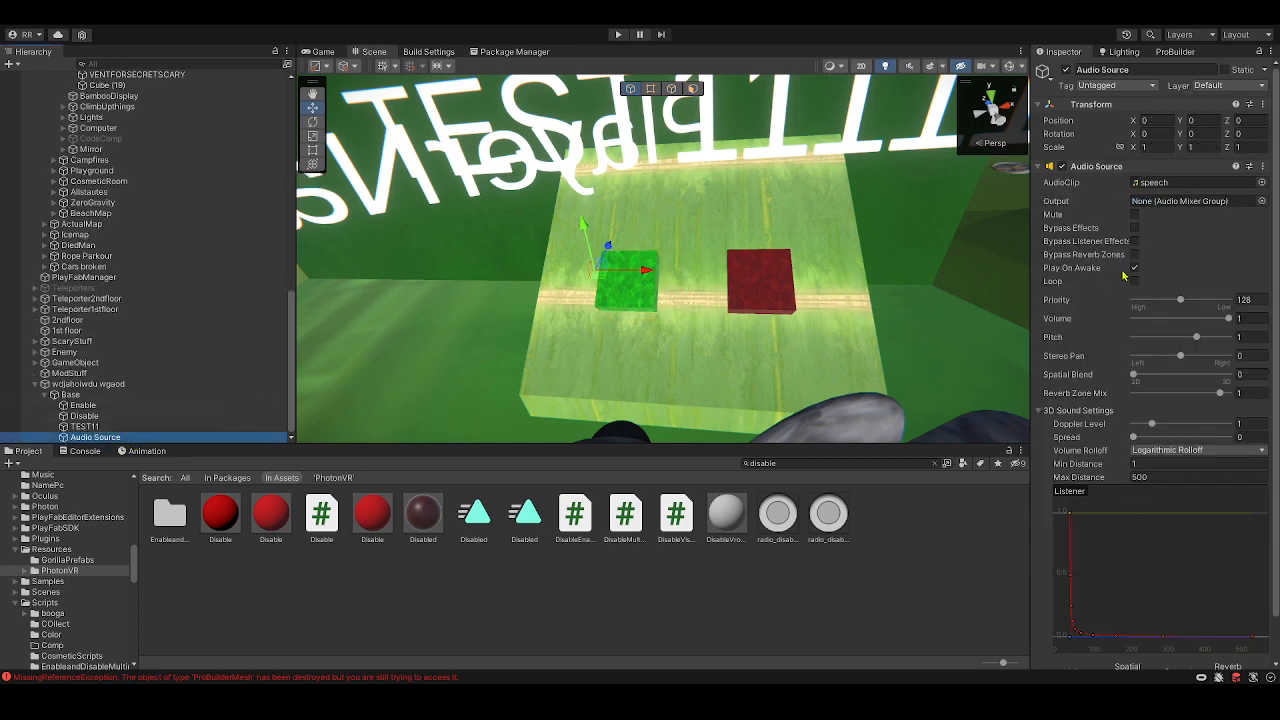
click(1134, 281)
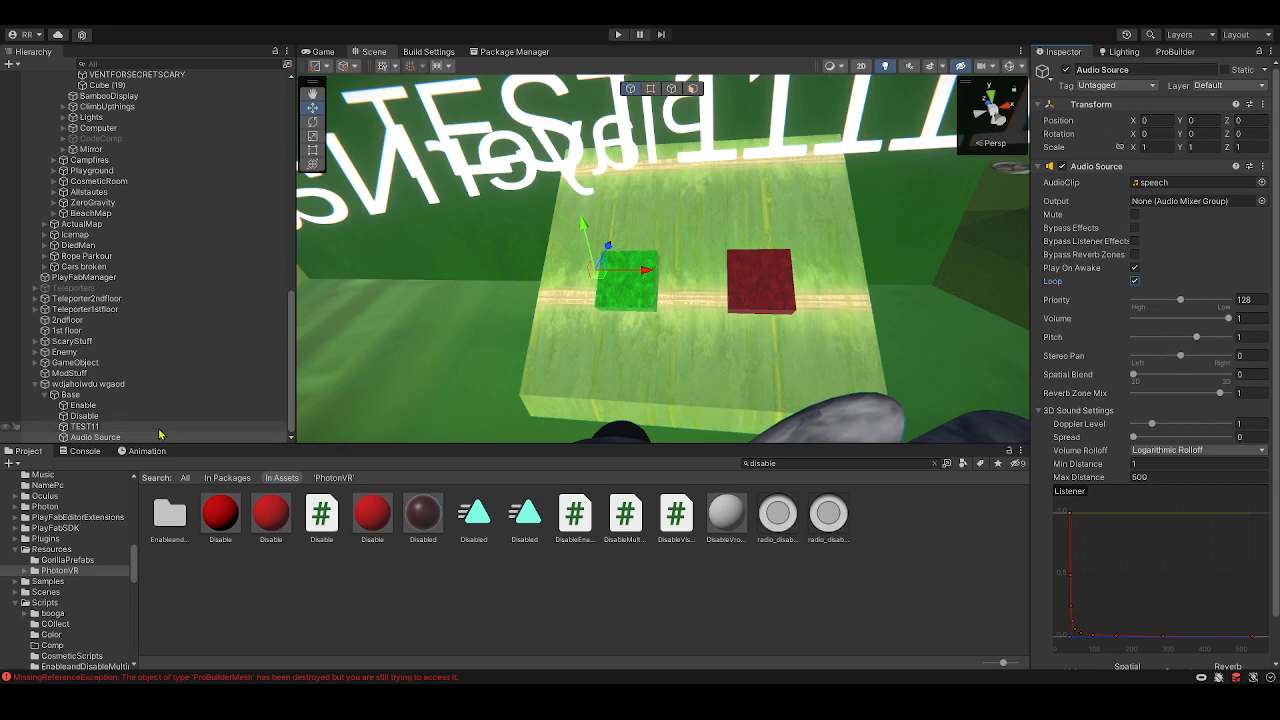
- Add one empty entry to the Disable button's Objects To Disable list and one to the Enable button's Objects To Enable list
click(84, 416)
click(118, 406)
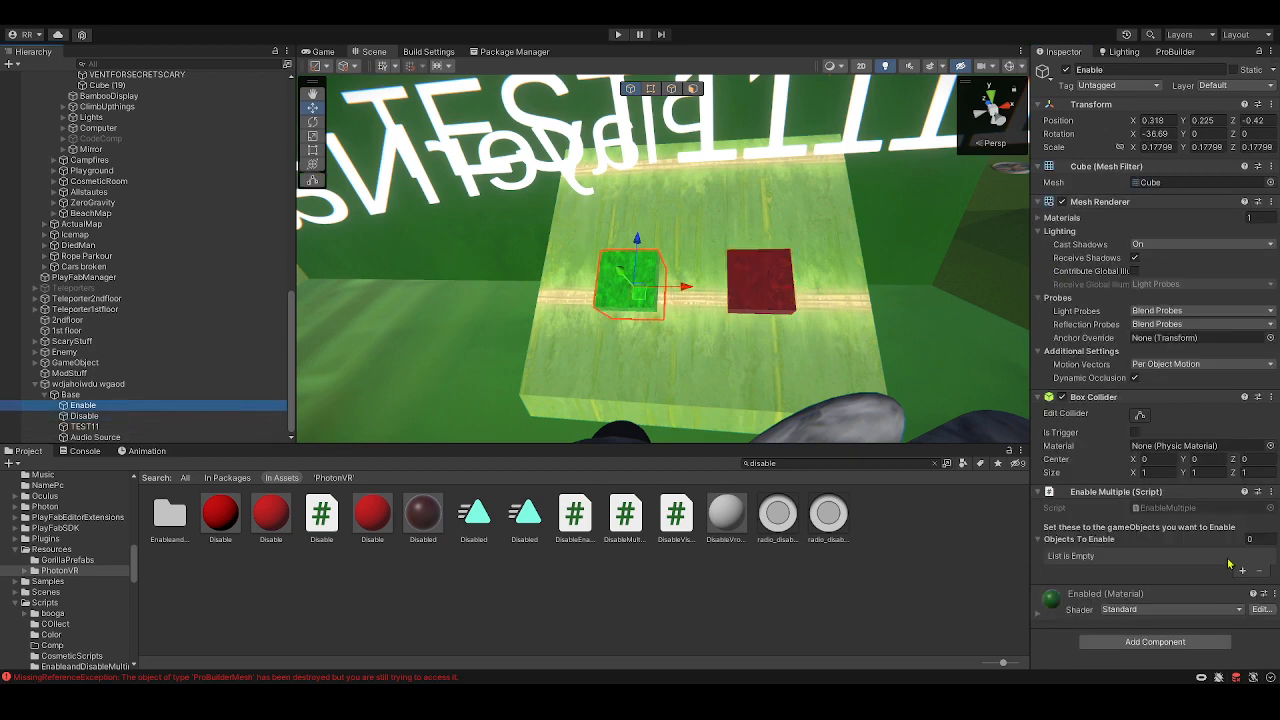
click(84, 416)
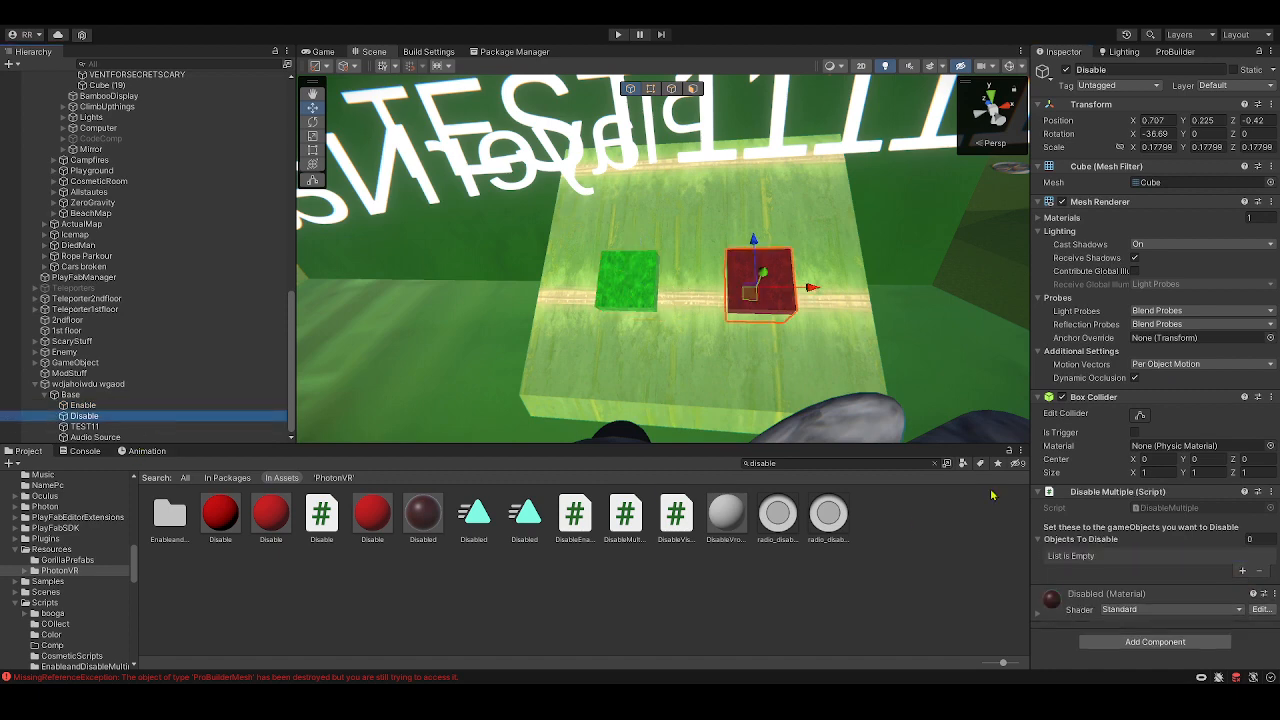
click(1242, 569)
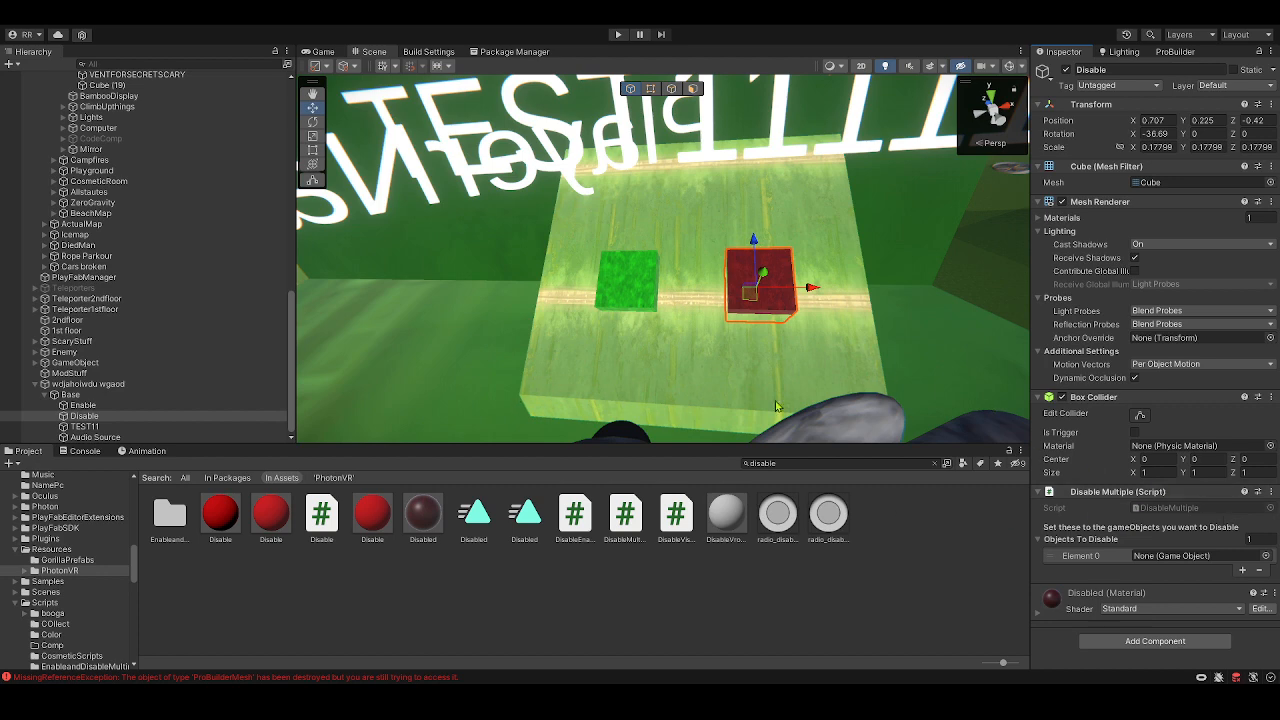
click(148, 406)
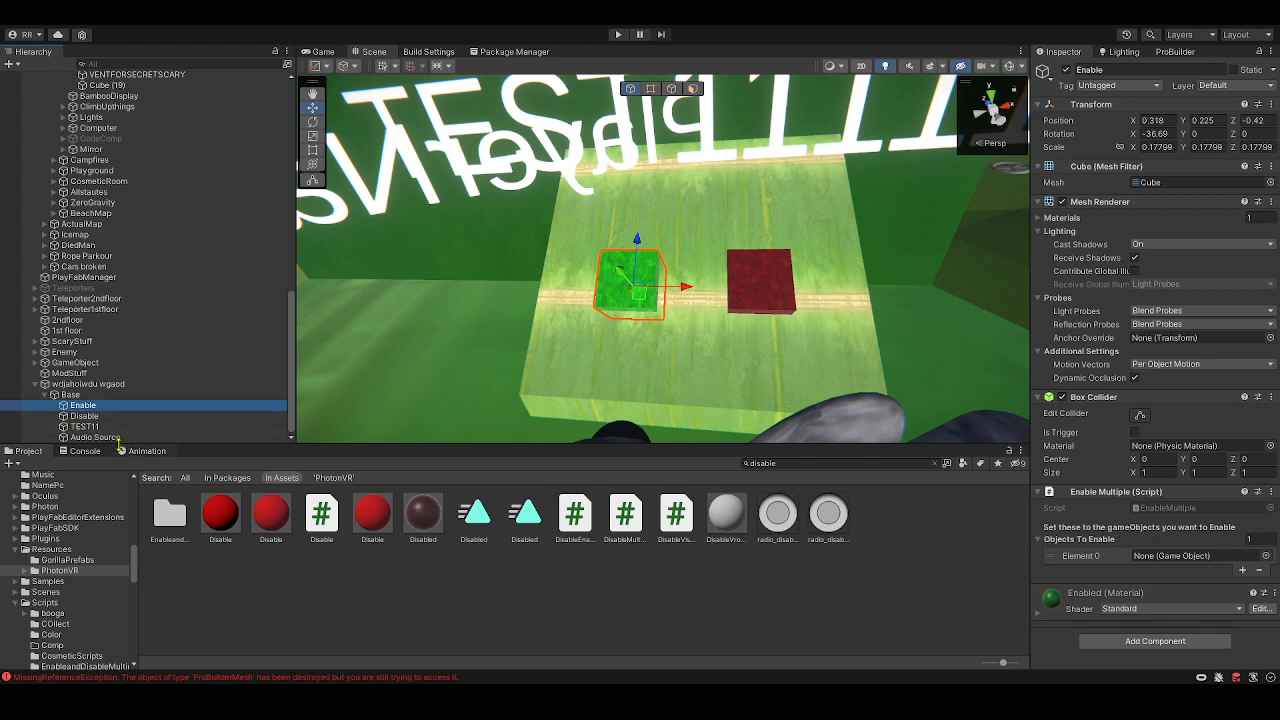
- Assign the Audio Source to Element 0 of the Enable button's Objects To Enable and the Disable button's Objects To Disable
drag(100, 406, 1140, 558)
click(85, 415)
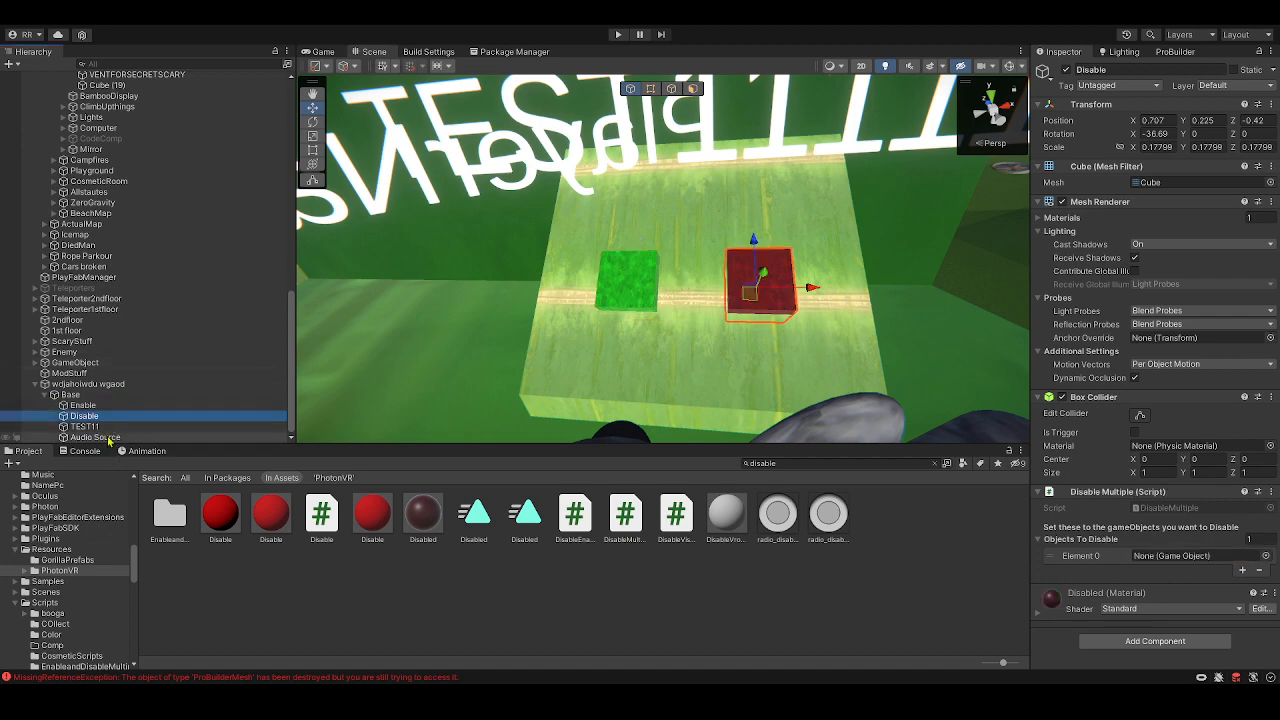
drag(95, 437, 1183, 562)
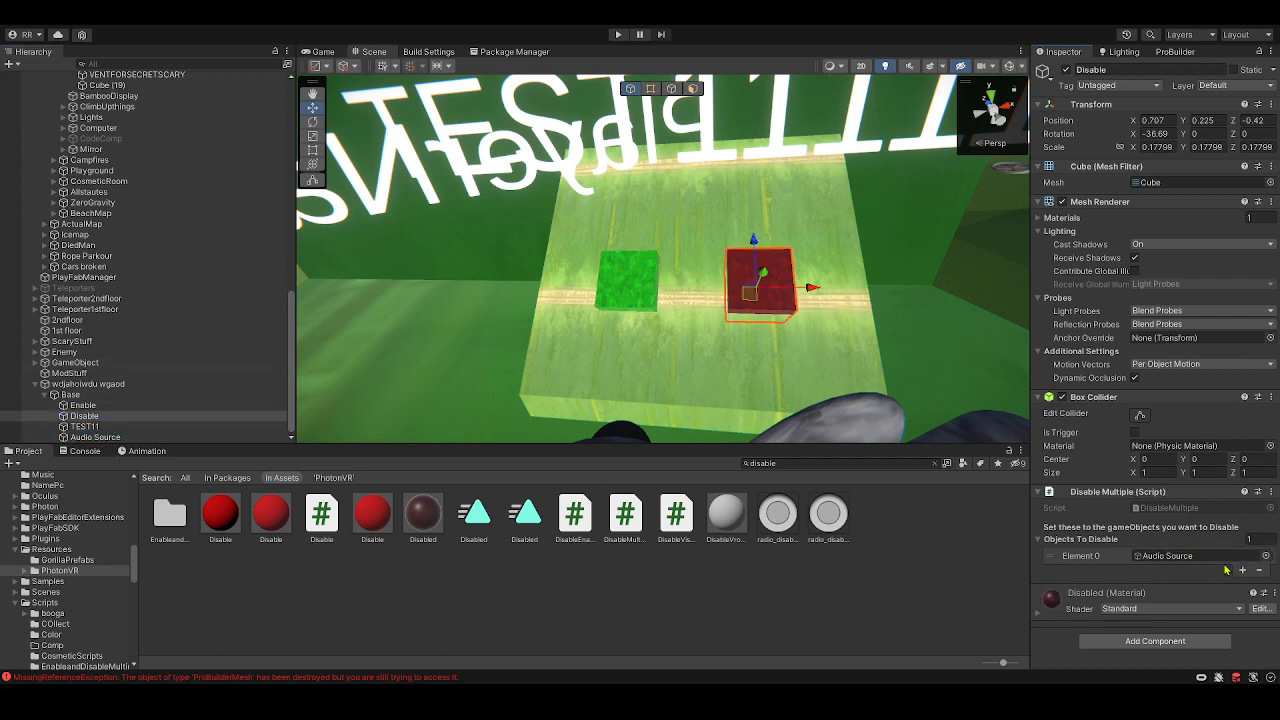
- Add a Disable Multiple script to the Enable button and assign Enable itself as Element 0 of Objects To Disable
click(130, 407)
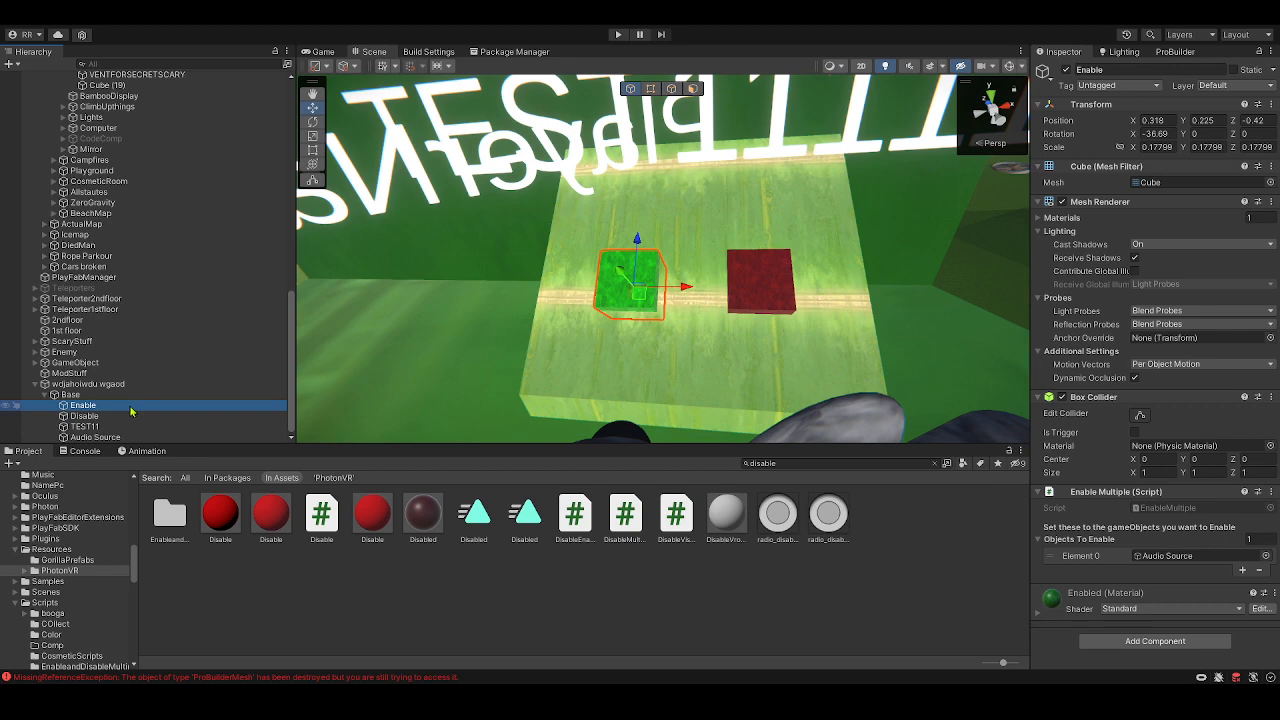
click(1157, 641)
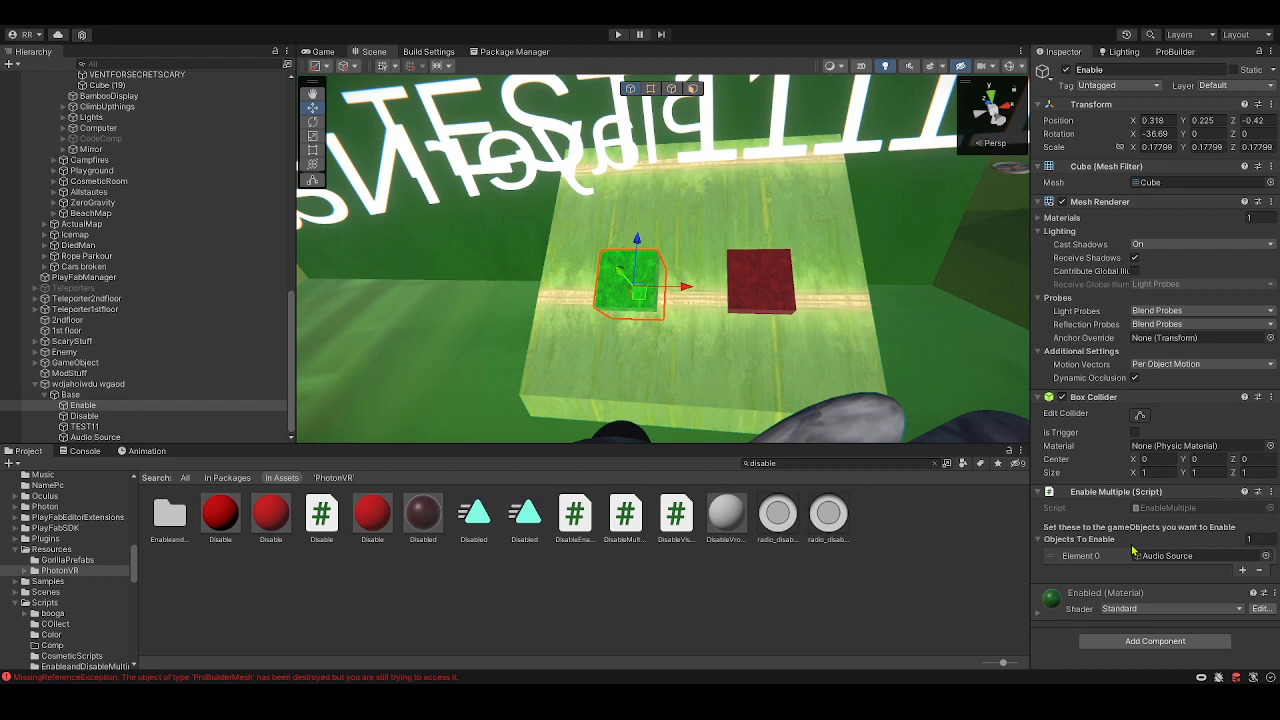
drag(1133, 549, 1133, 546)
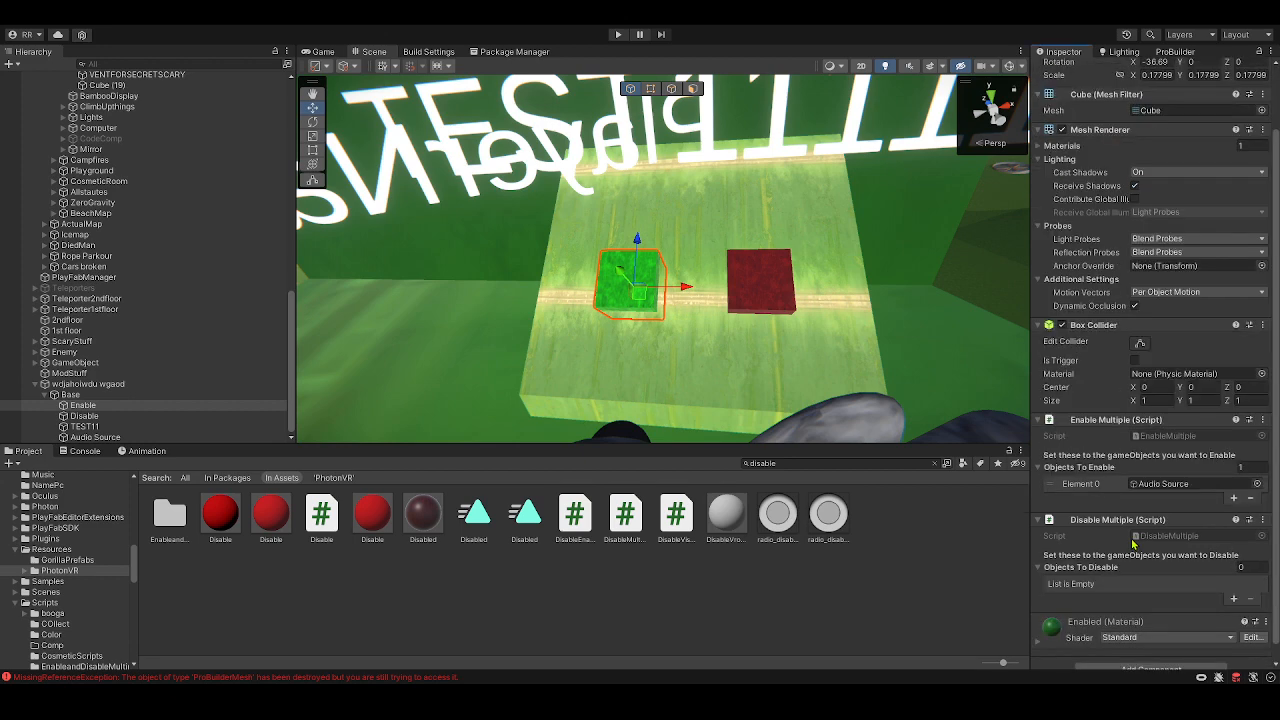
click(1235, 599)
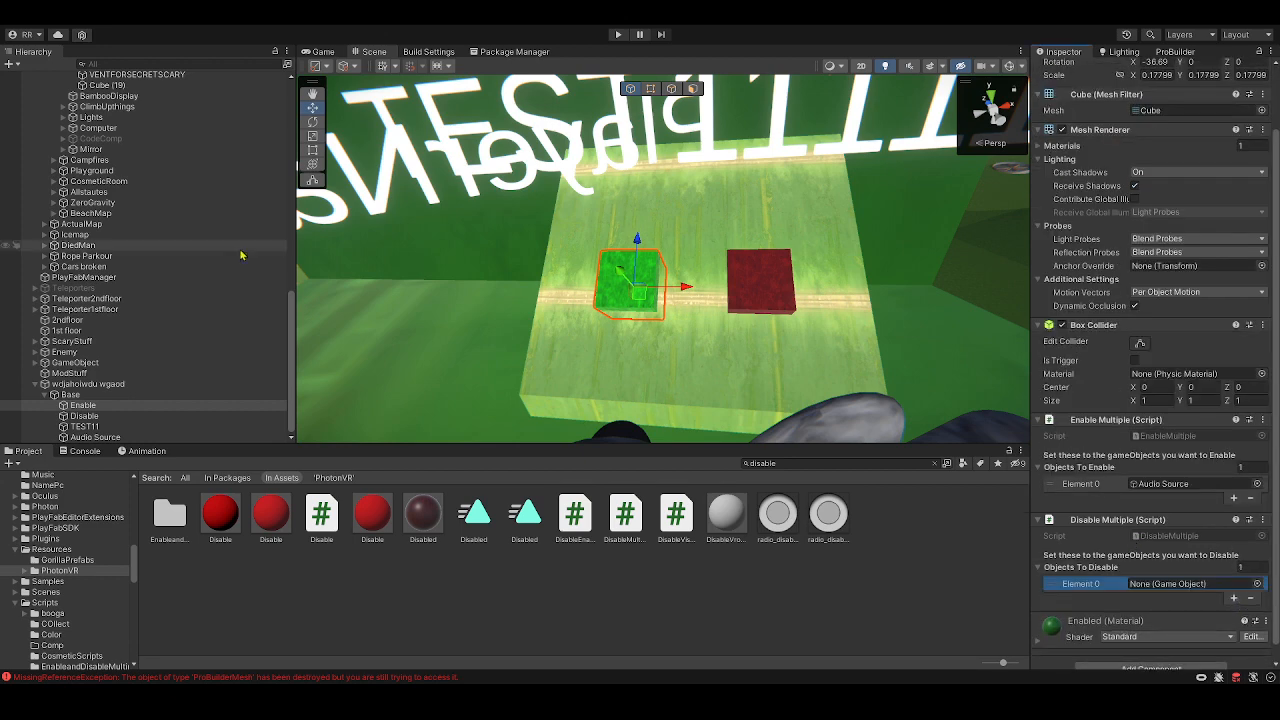
drag(90, 410, 1147, 591)
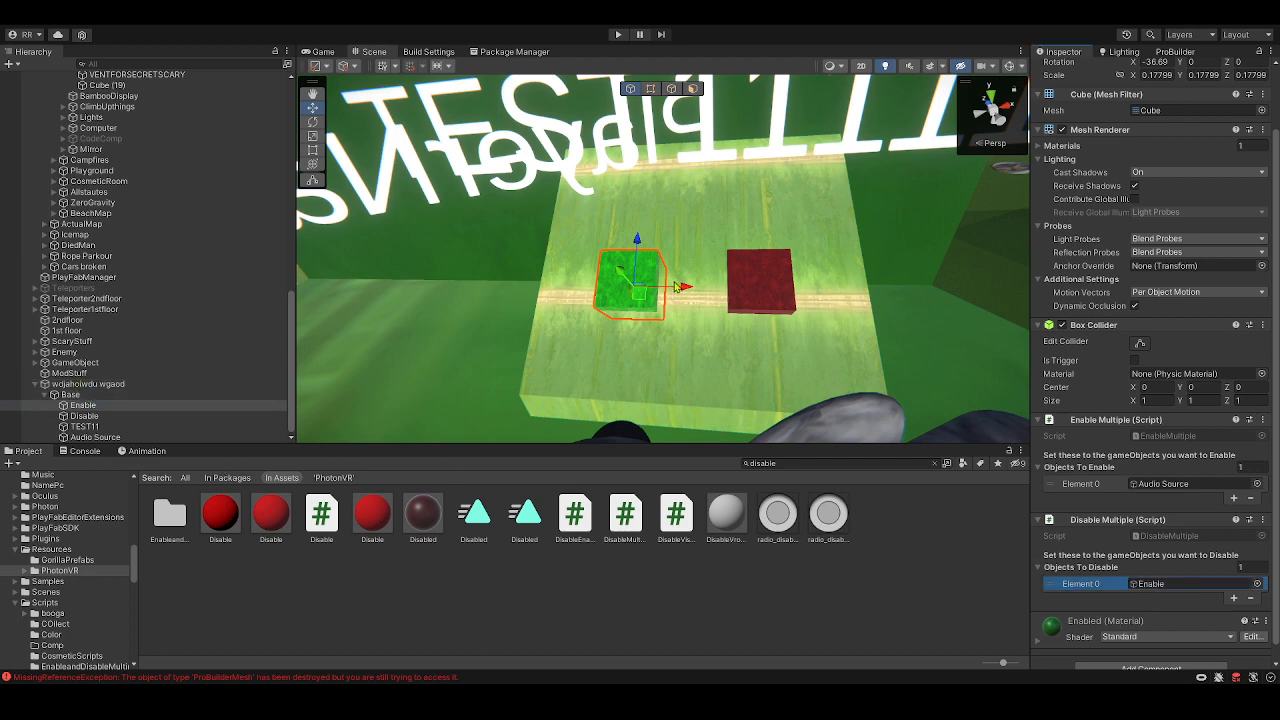
right_click(565, 273)
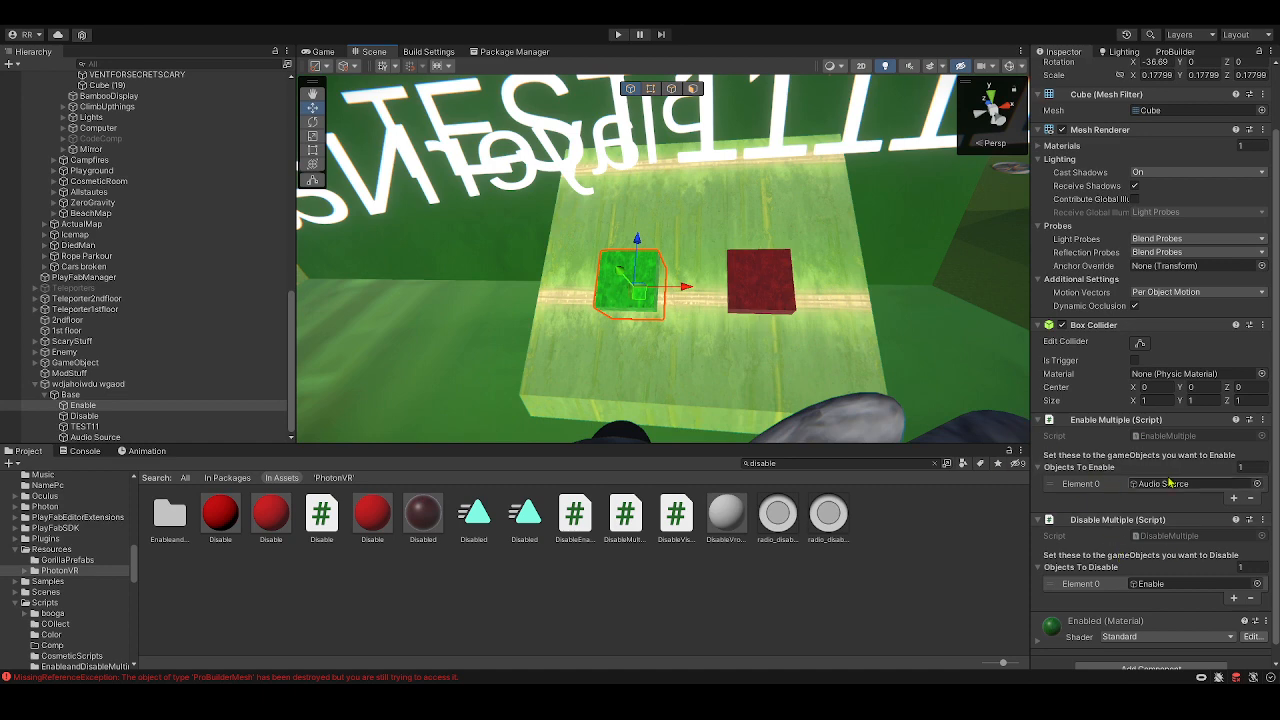
- Add a second entry to the Enable button's Objects To Enable list and assign the Disable button to it
click(1235, 503)
click(1234, 498)
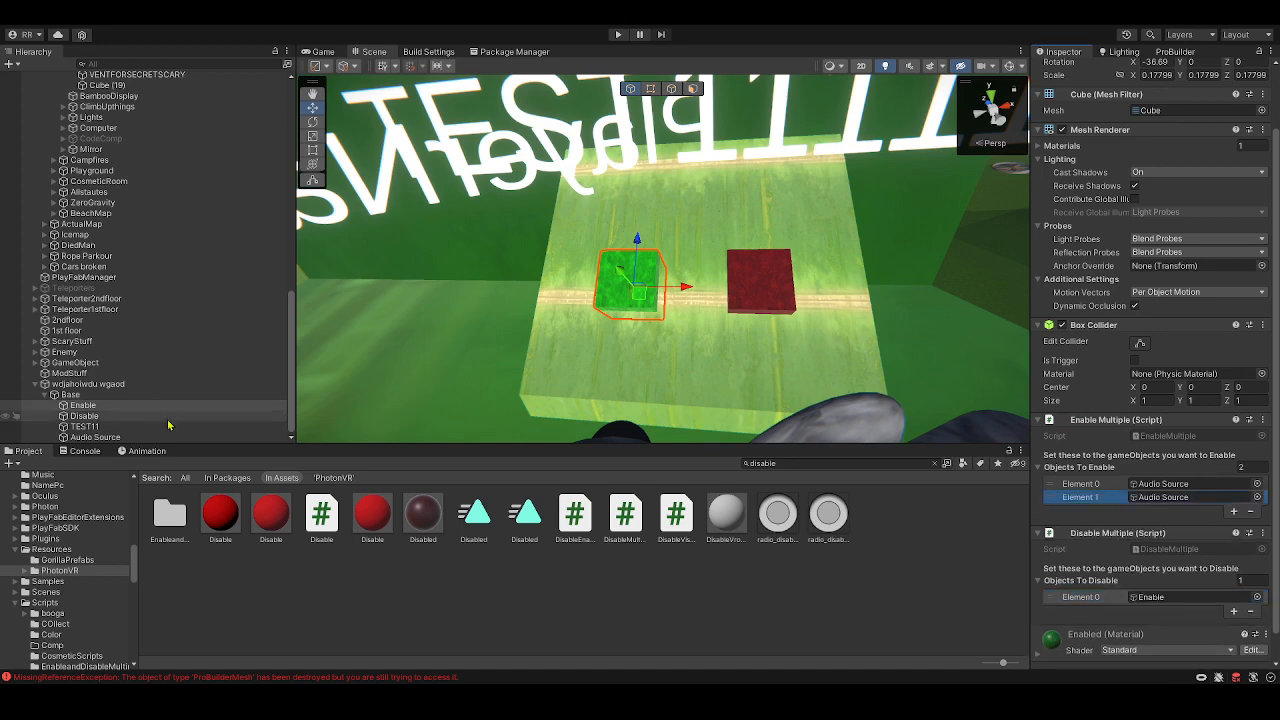
drag(85, 416, 1180, 497)
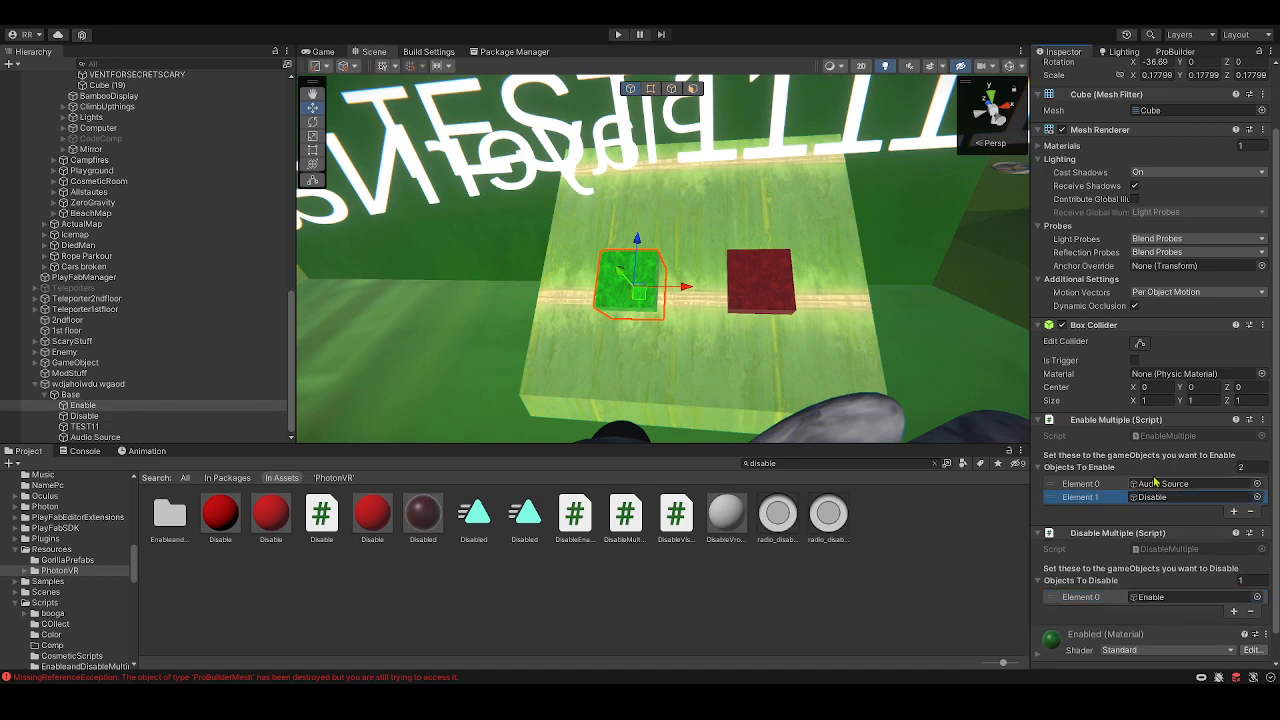
- Add an Enable Multiple script to the Disable button and assign the Enable button as Element 0 of Objects To Enable
click(783, 307)
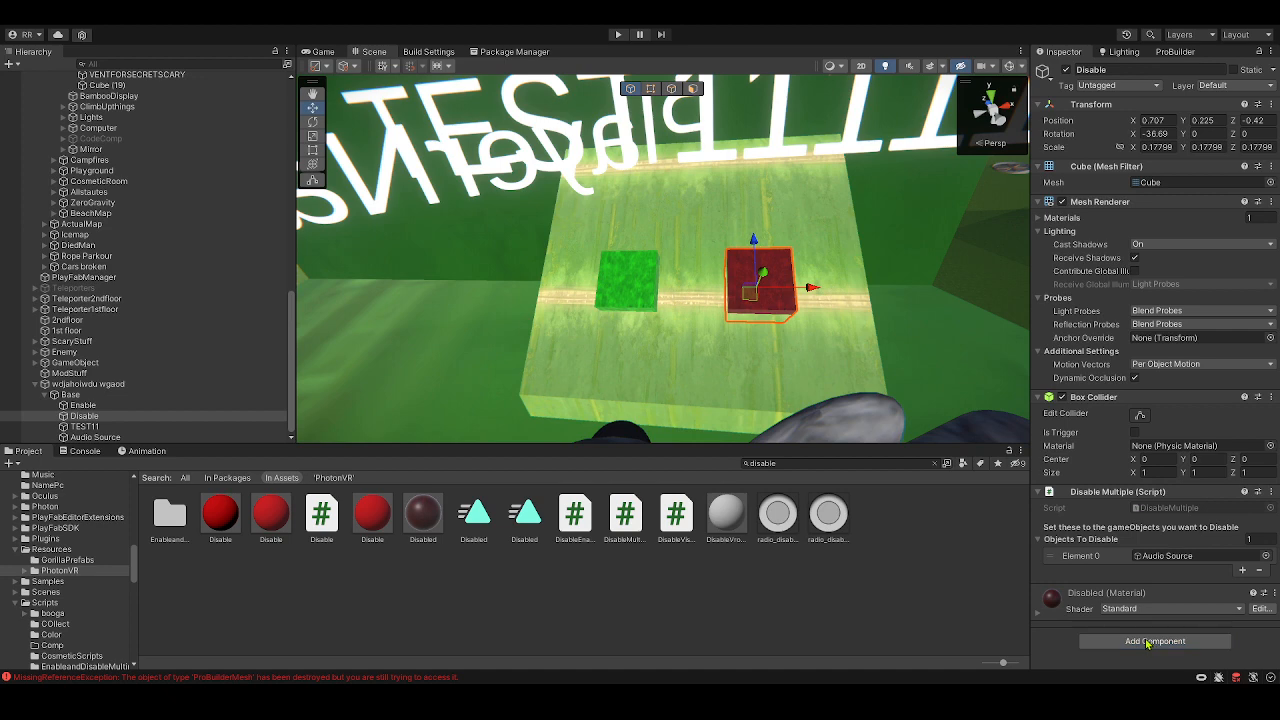
click(1176, 514)
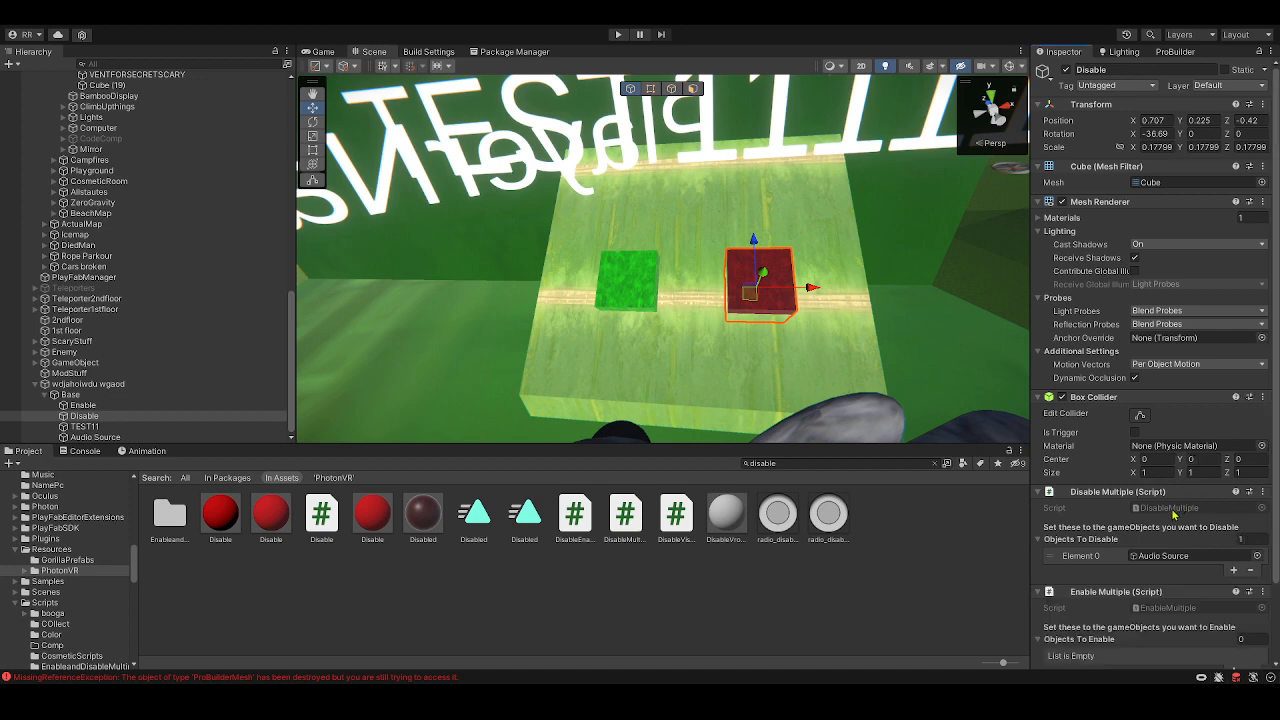
scroll(1167, 521, down, 3)
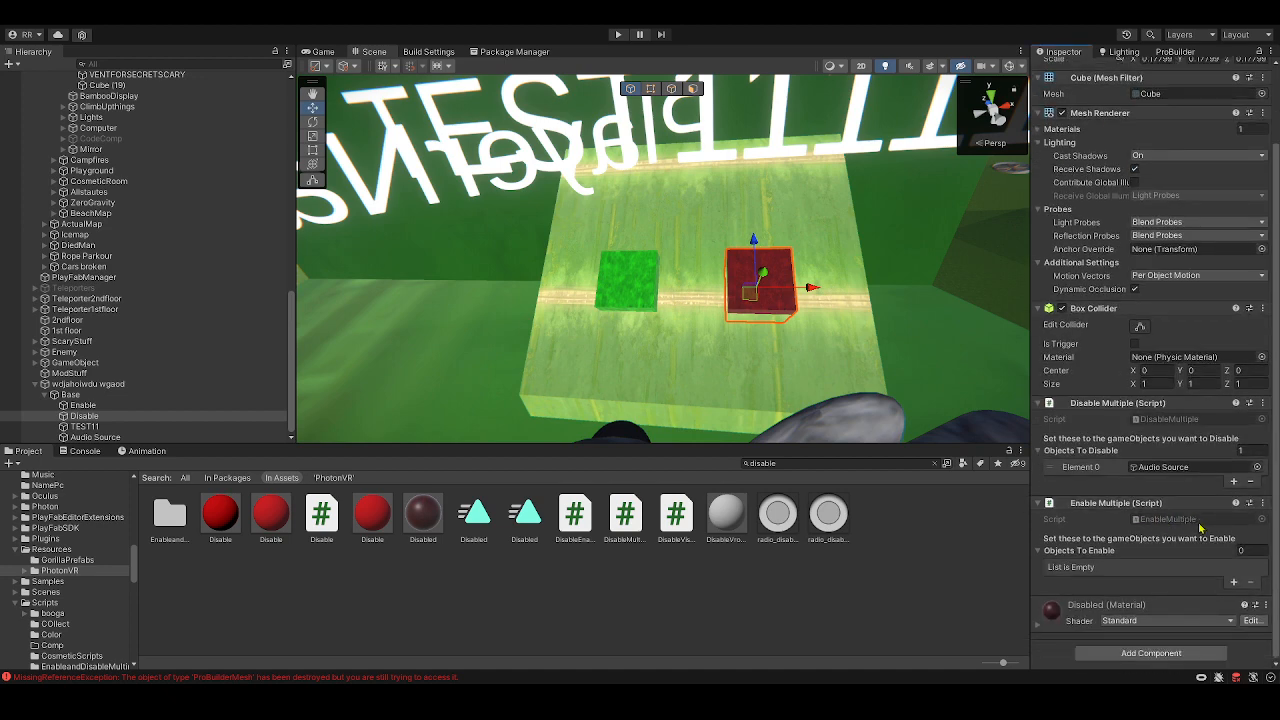
click(1235, 583)
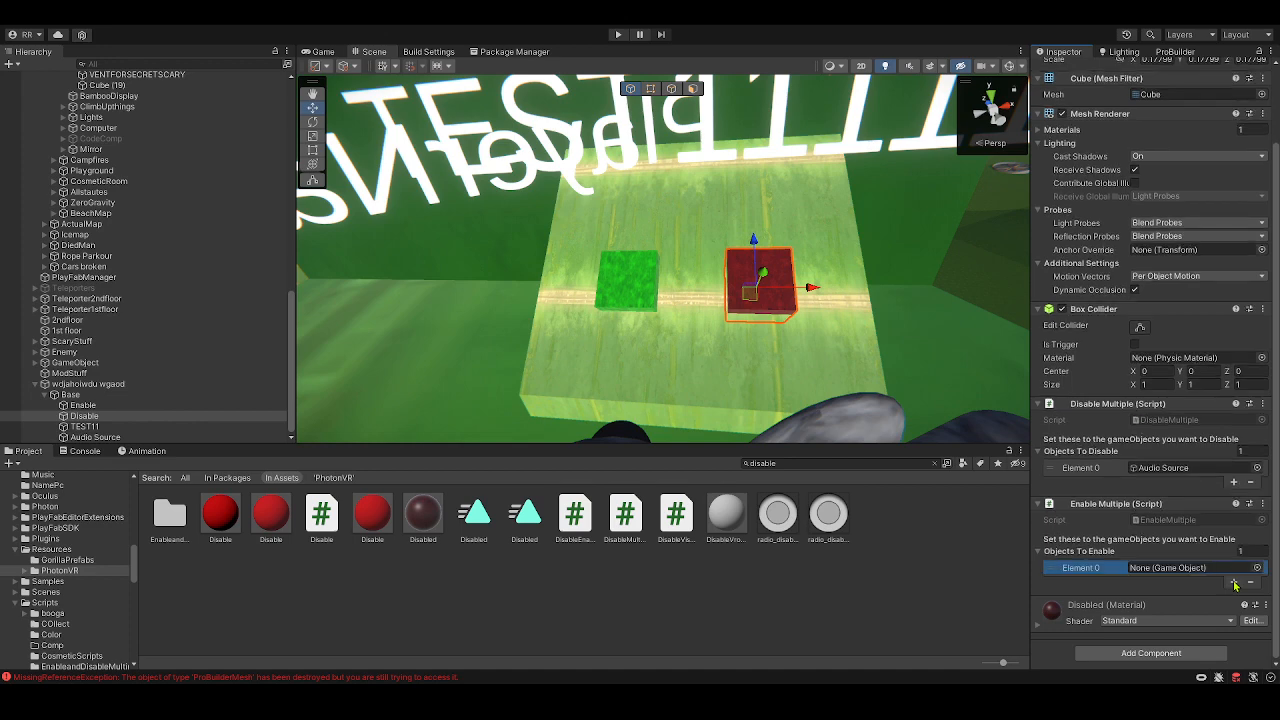
drag(92, 406, 1158, 574)
- Add a second entry to the Disable button's Objects To Disable list and assign Disable itself to it
click(1233, 481)
drag(84, 416, 1195, 481)
right_drag(823, 383, 804, 412)
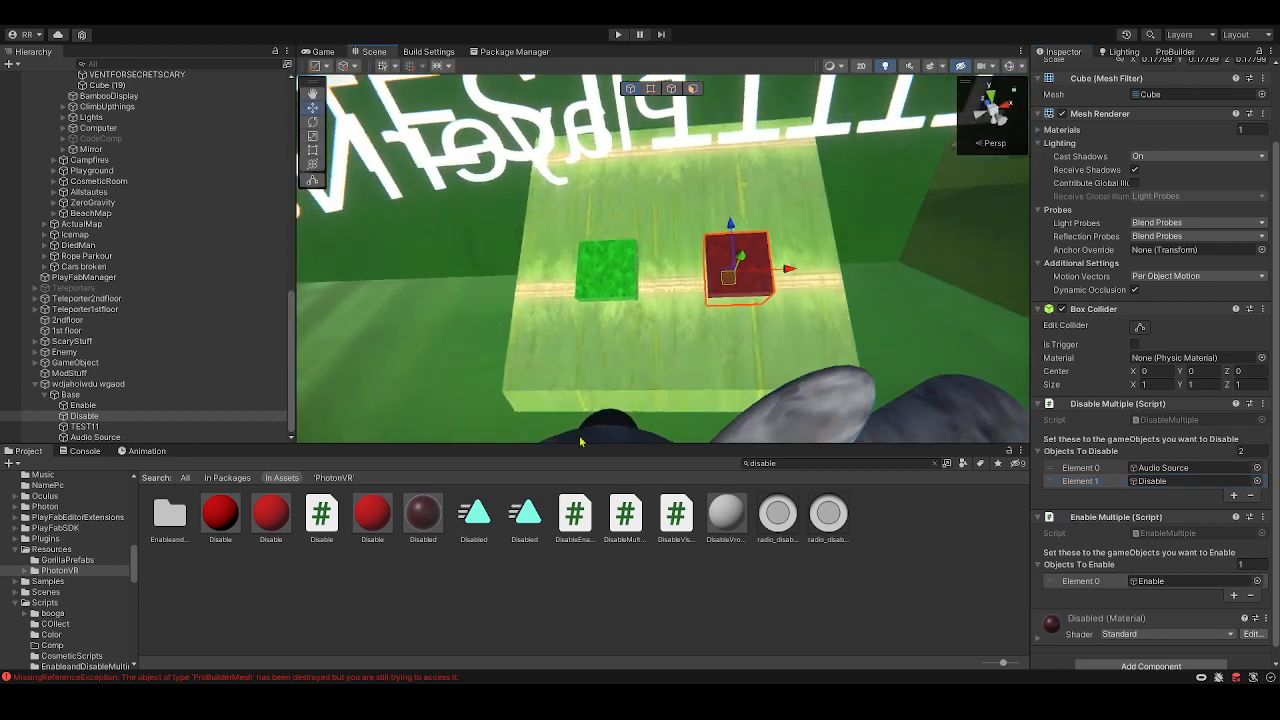
- Deactivate the Disable button object in the scene and select the Audio Source object
scroll(1078, 225, up, 3)
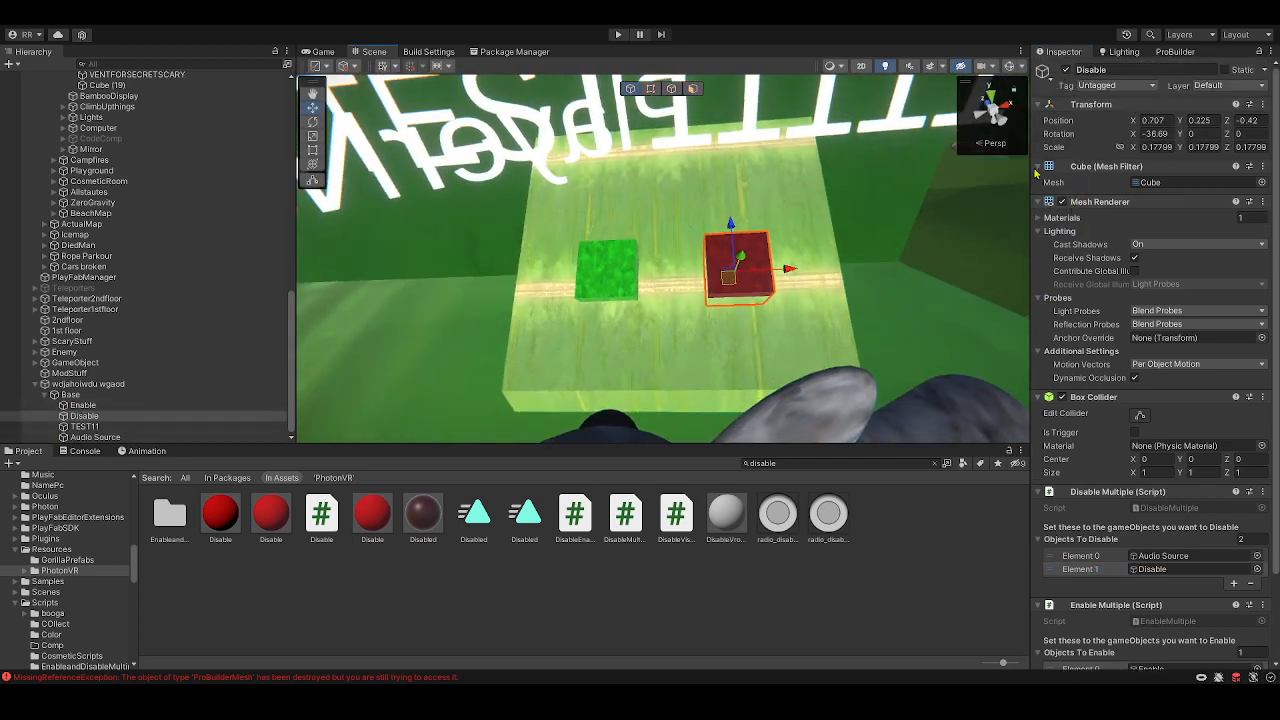
right_drag(660, 302, 678, 281)
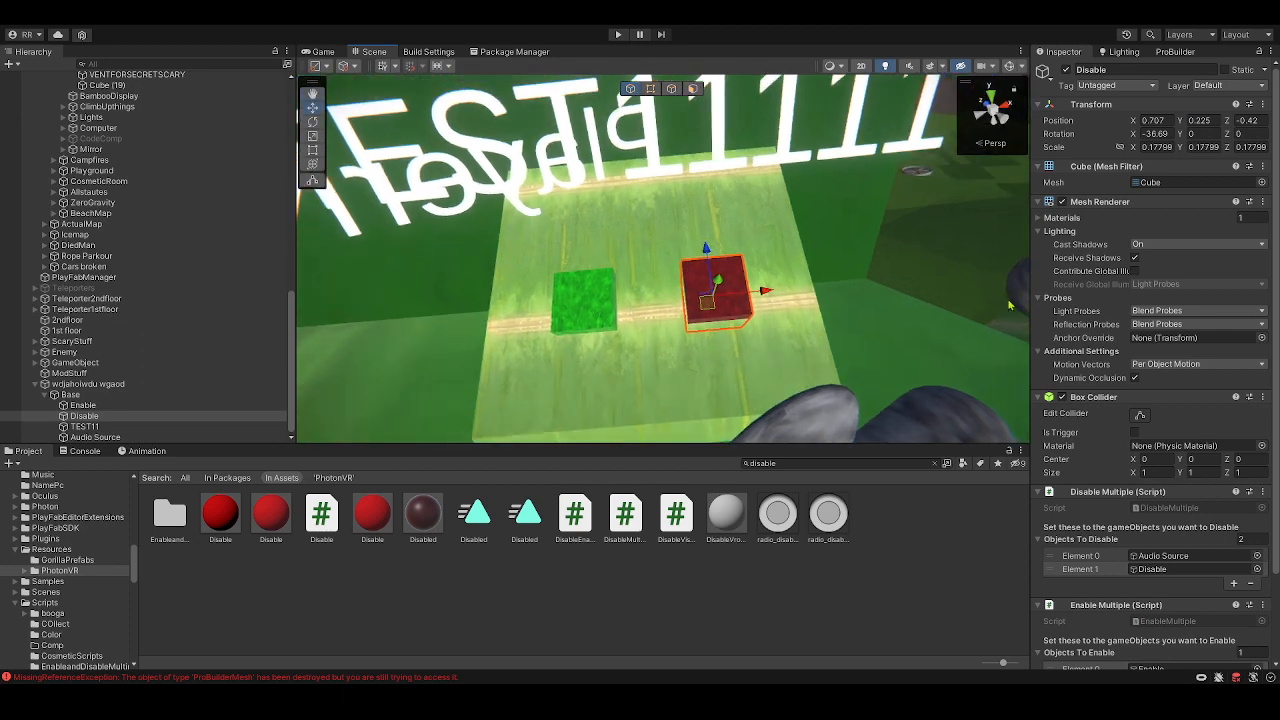
right_drag(872, 281, 856, 278)
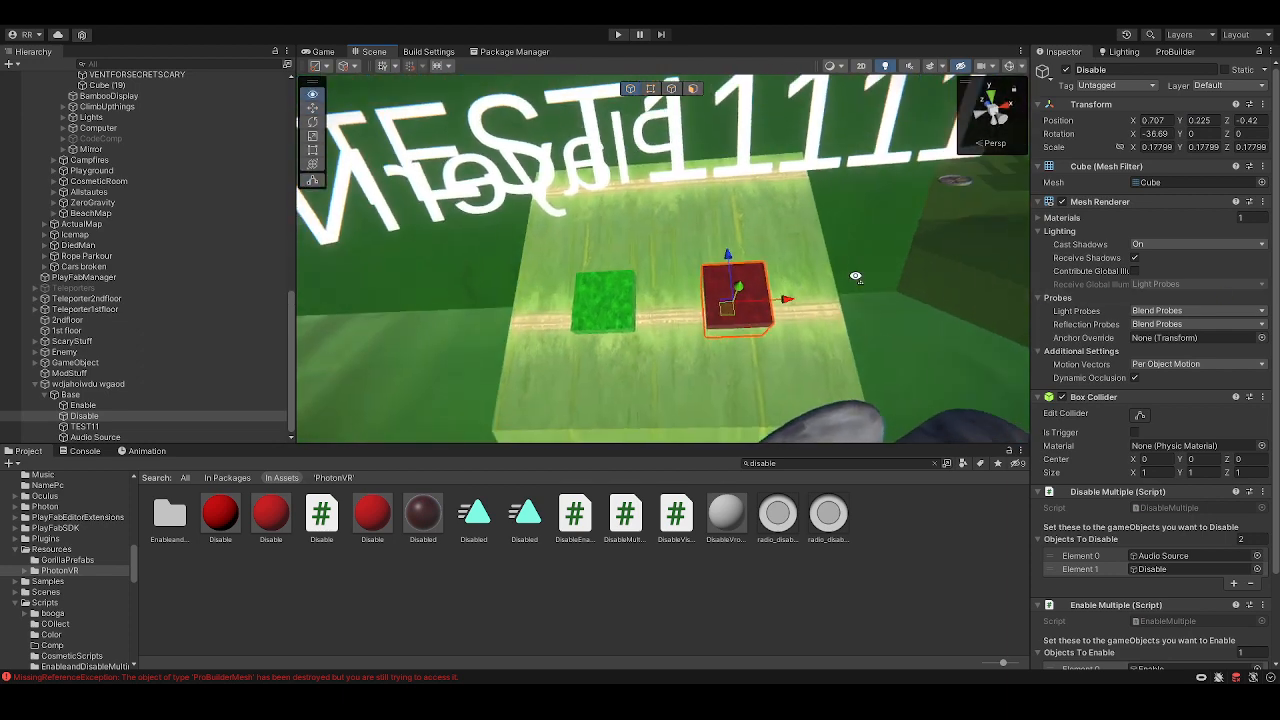
scroll(1212, 390, down, 2)
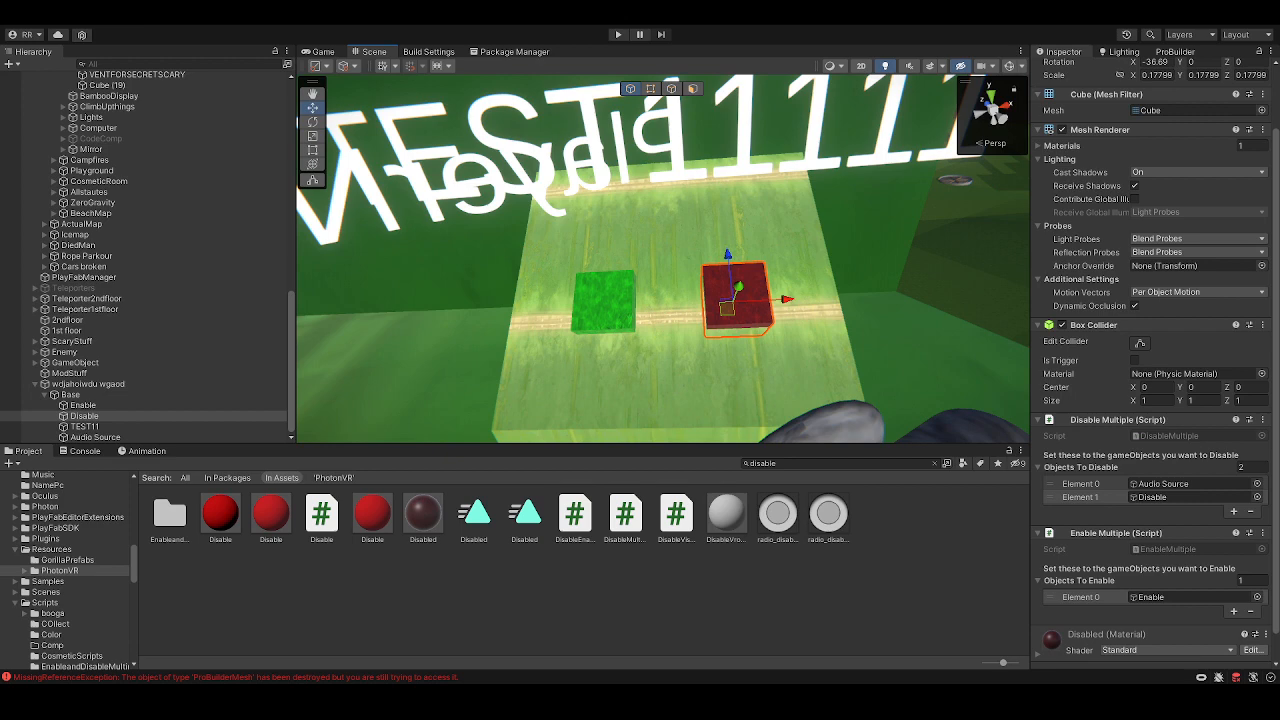
mouse_move(860, 275)
right_down()
mouse_move(873, 267)
mouse_move(866, 284)
right_up()
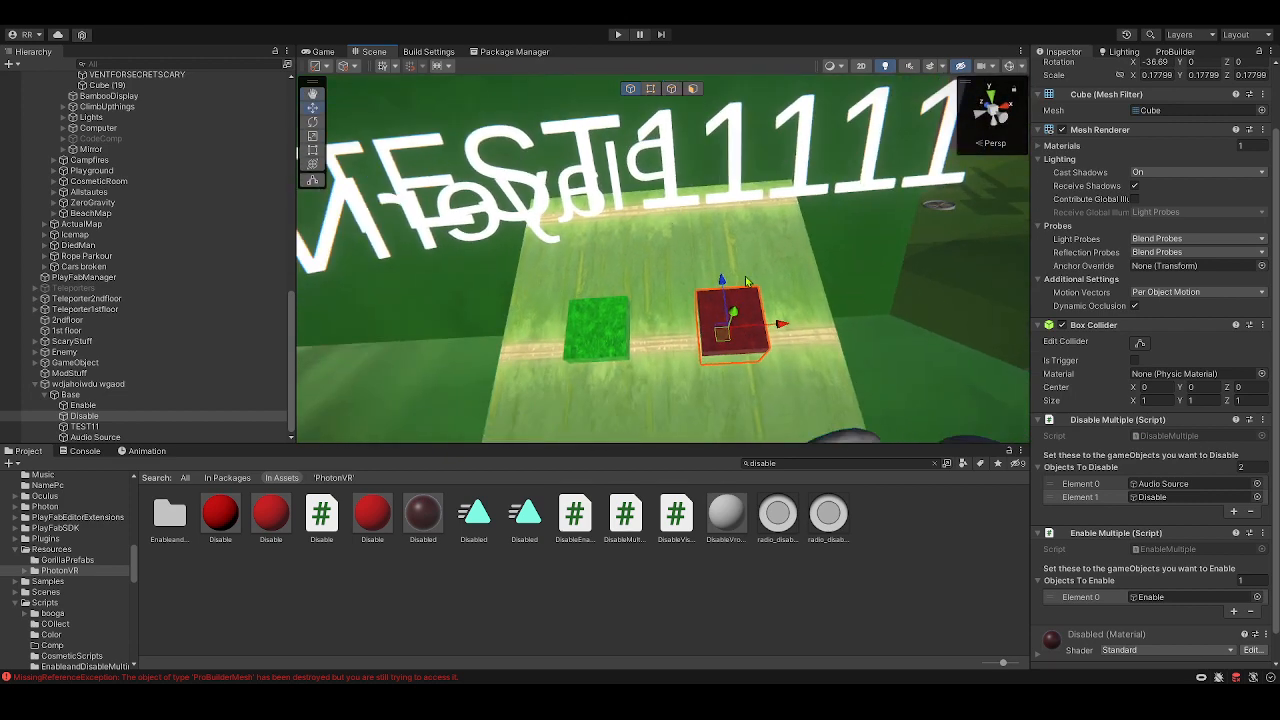
scroll(1062, 95, up, 2)
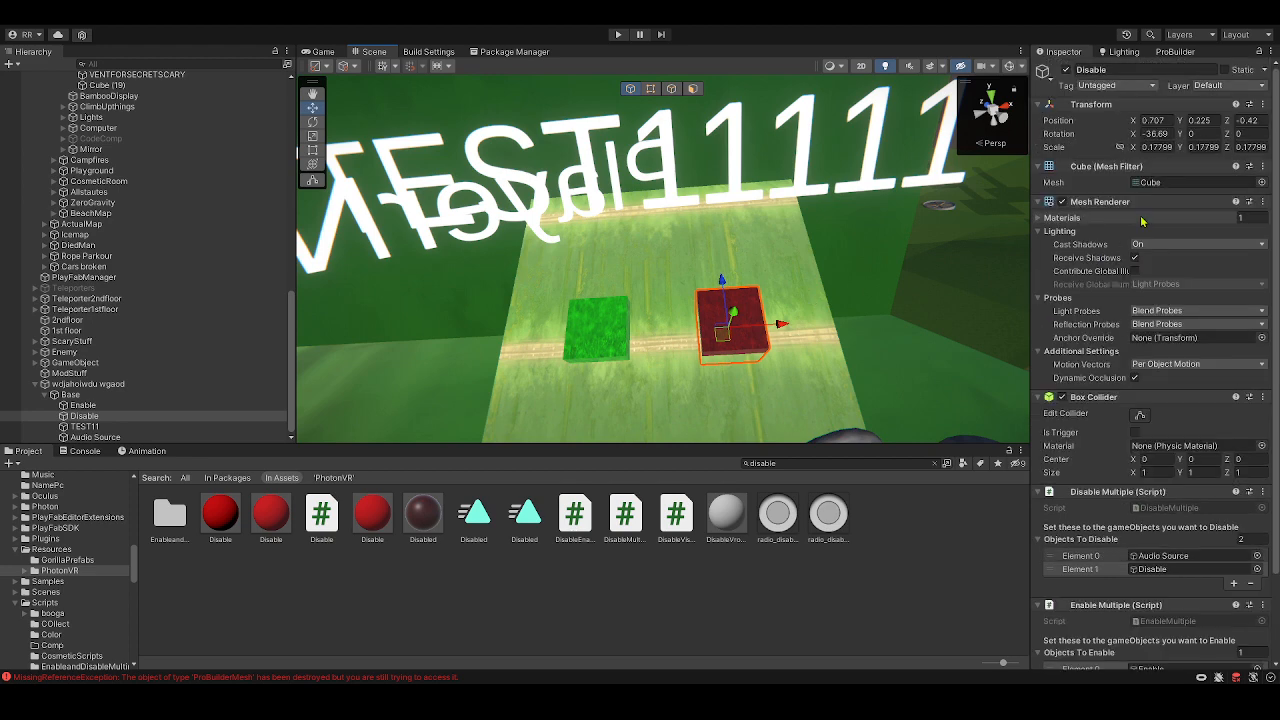
click(1066, 69)
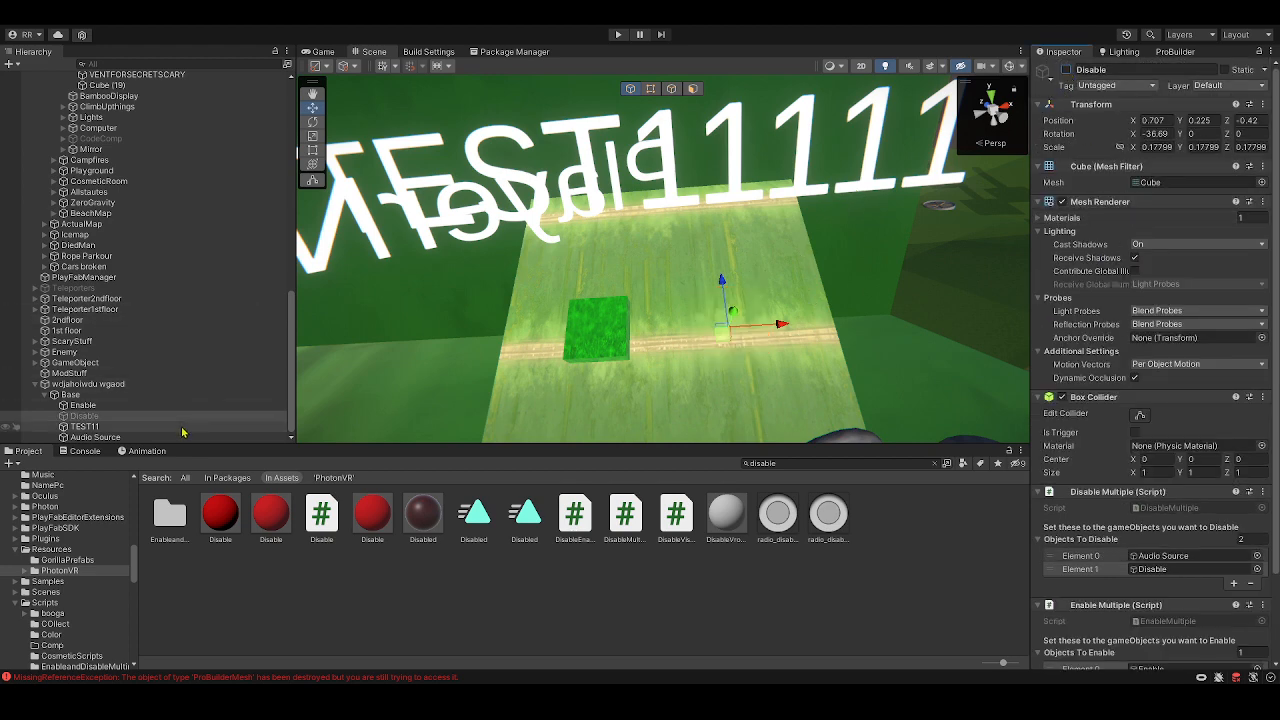
click(100, 437)
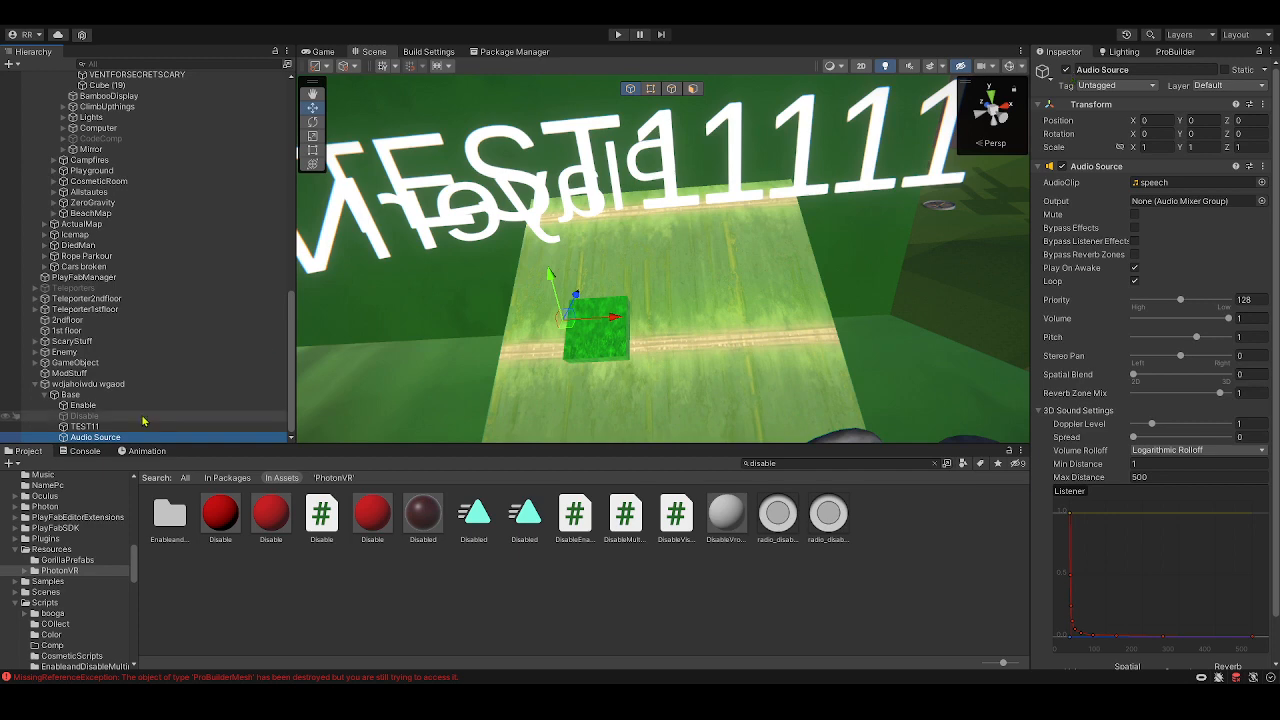
- Reactivate the Disable button object in the scene and deactivate the Enable button object
click(84, 416)
click(1063, 69)
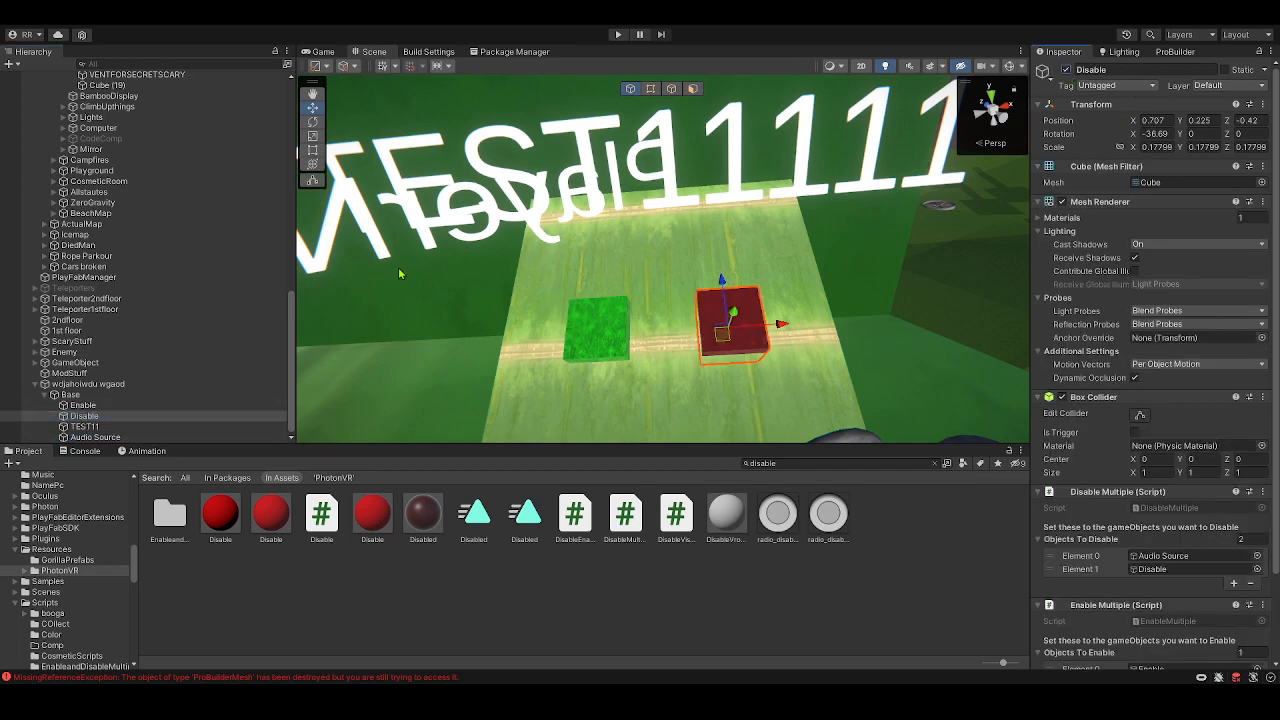
click(83, 405)
click(1066, 70)
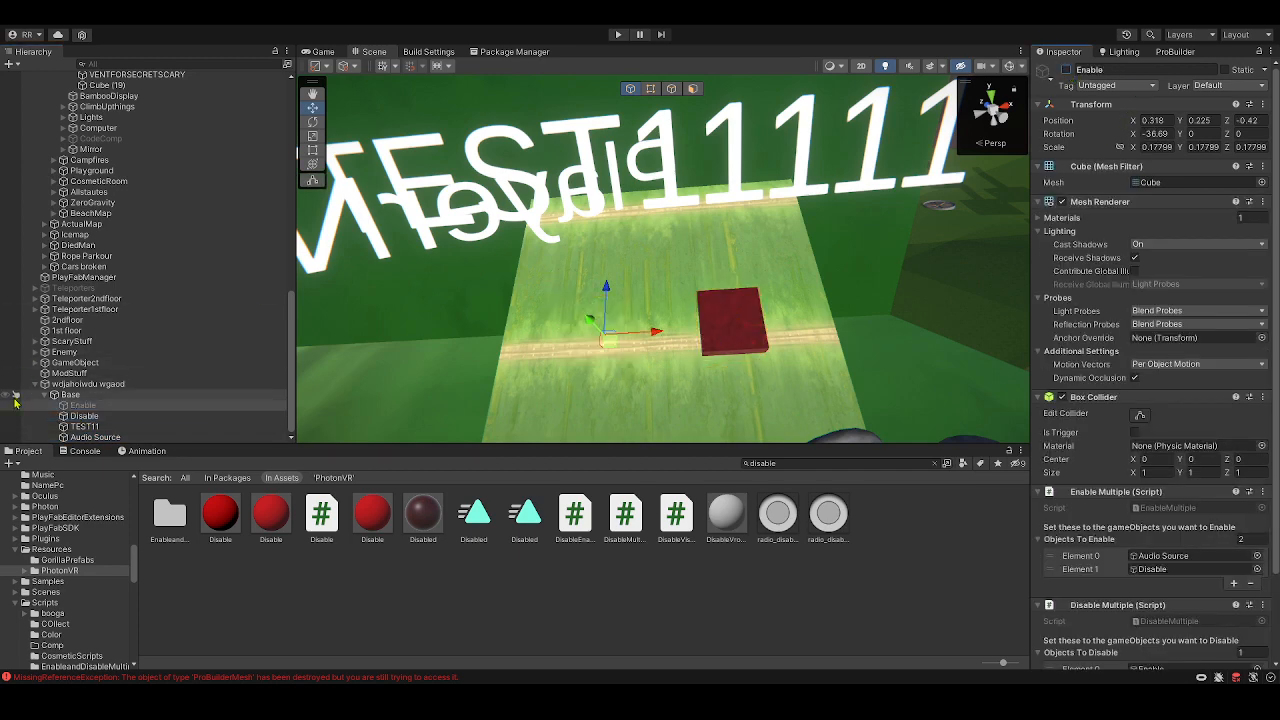
click(90, 437)
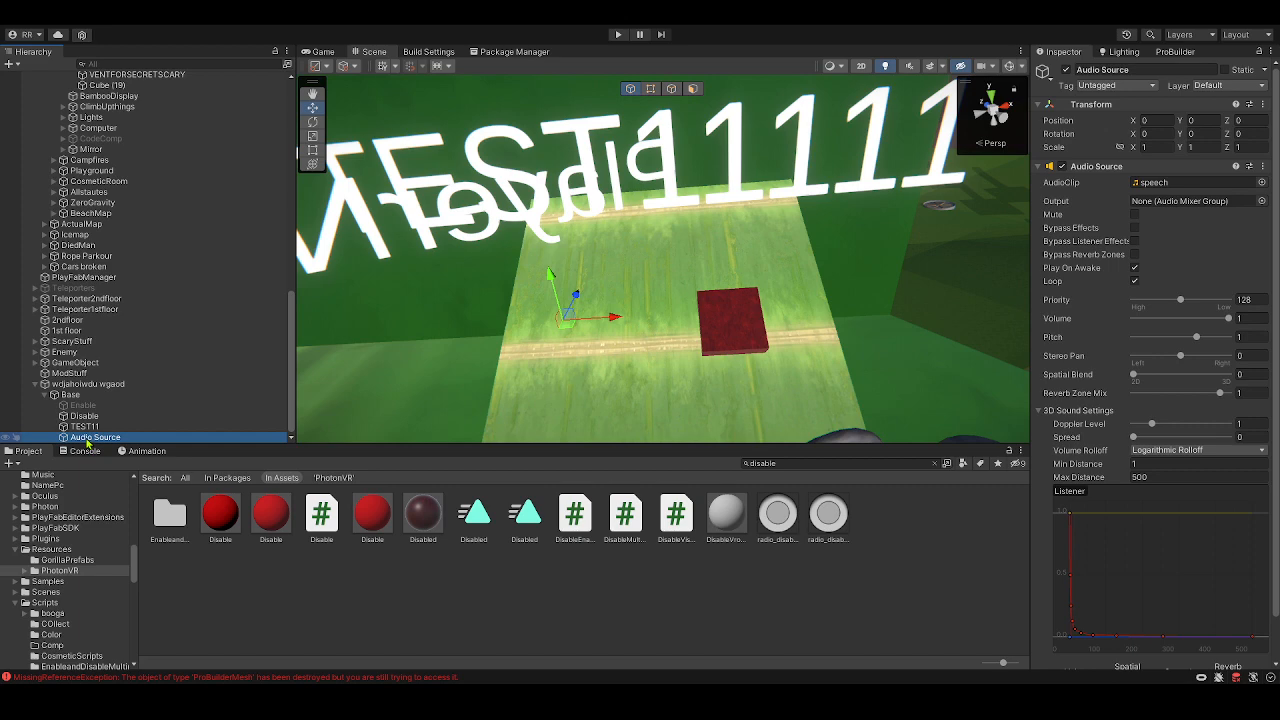
click(84, 416)
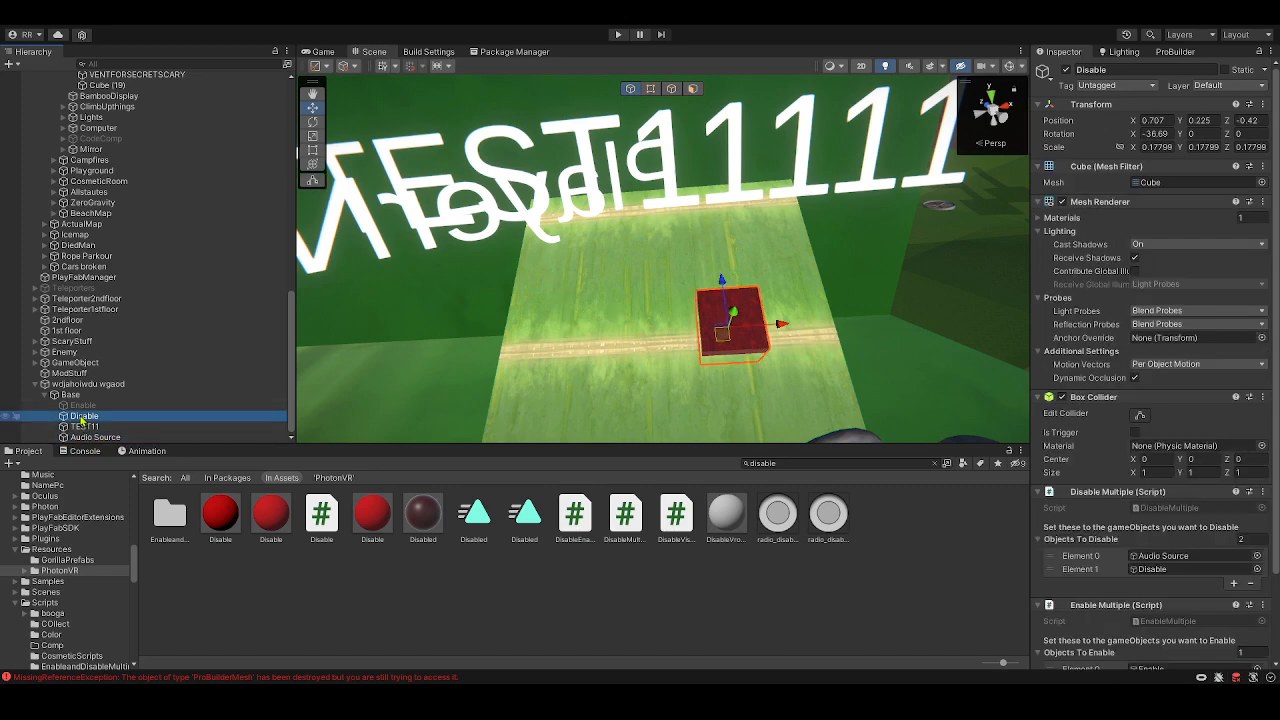
- Duplicate the TEST11 text object and set the copy's text to "TEST111 DISABLED"
click(718, 188)
right_drag(718, 188, 736, 166)
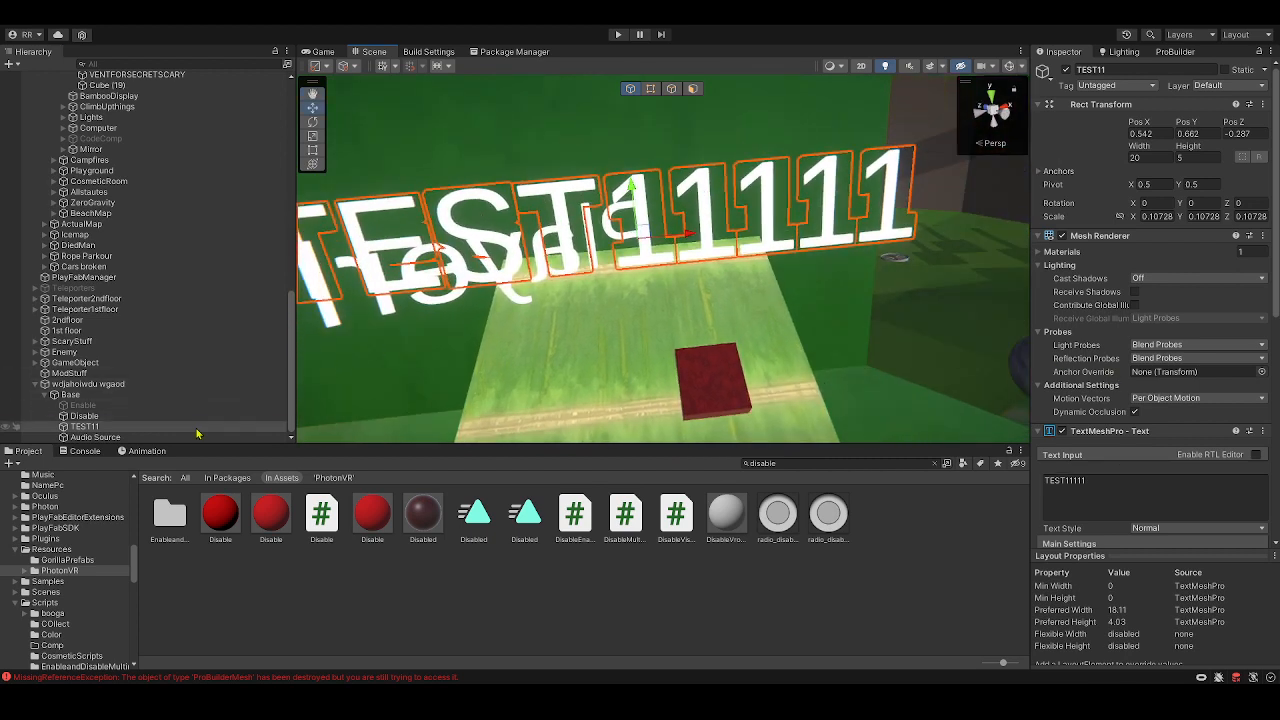
click(85, 426)
key(ctrl+d)
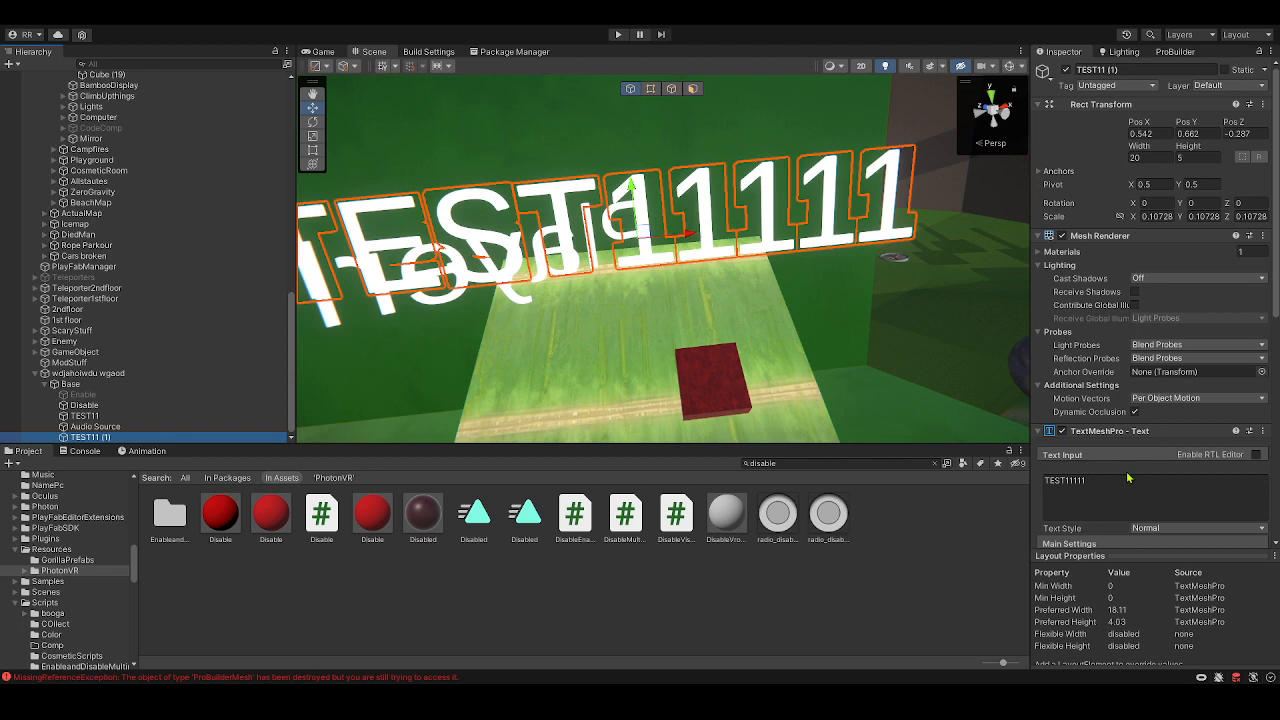
click(1126, 511)
text(How to make and enable Multiple for gorilla tag fan gam)
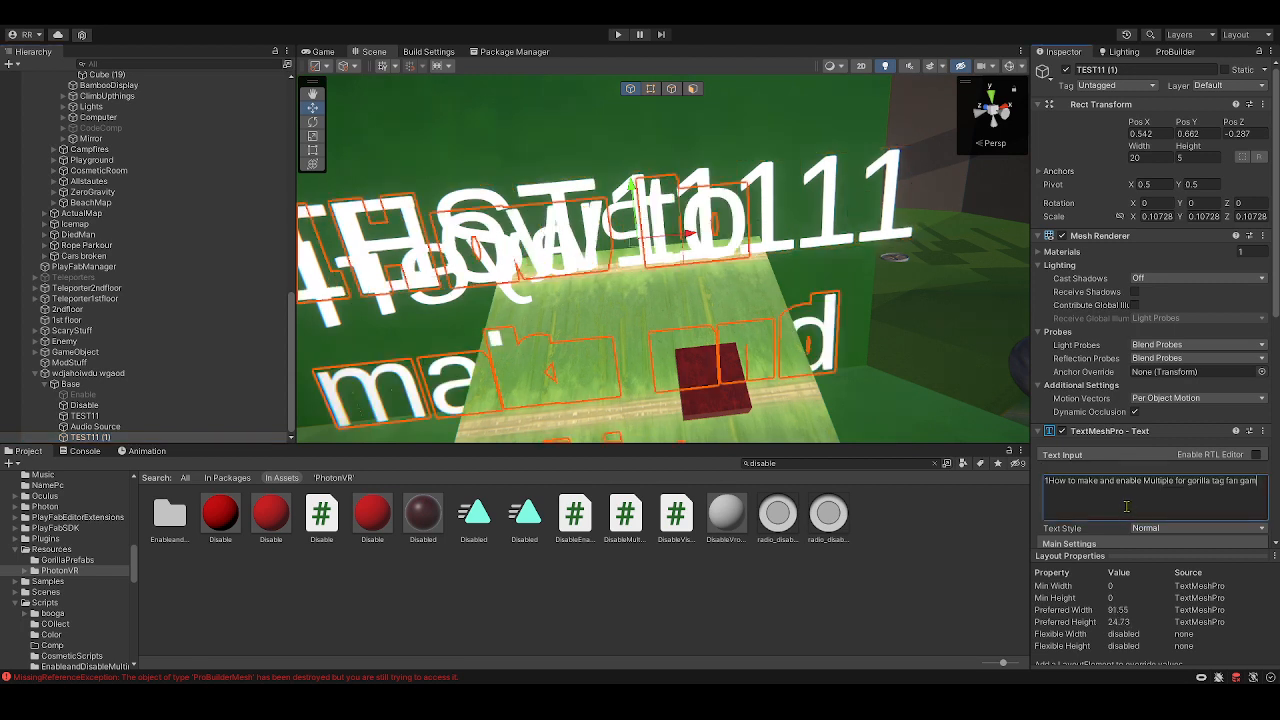
key(ctrl+a)
text(TE)
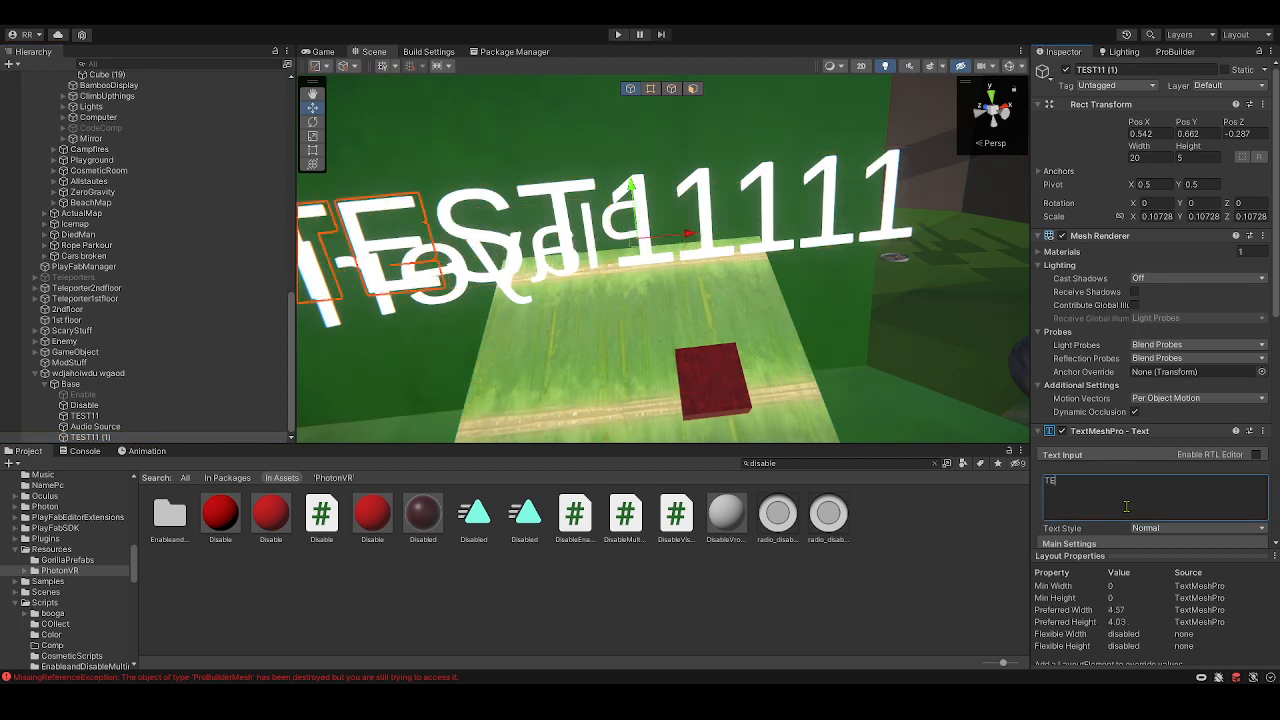
text(ST111 DISABLED)
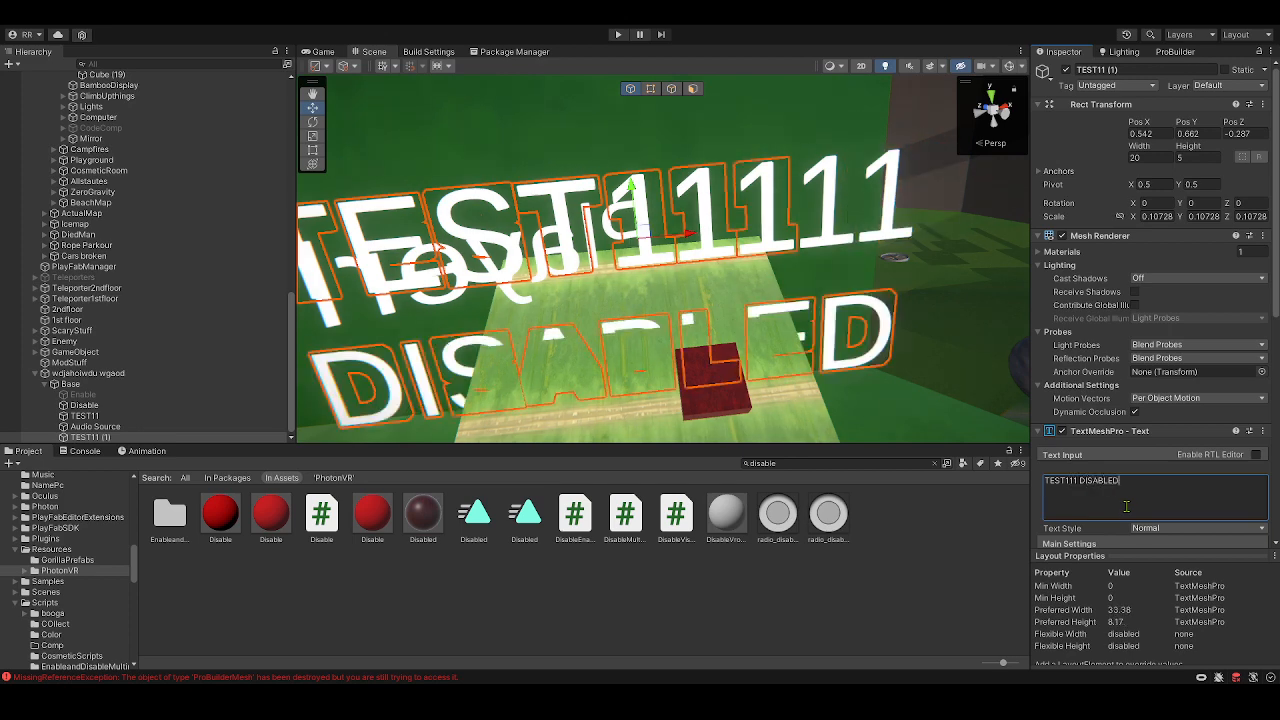
- Turn on Auto Size for the TEST111 DISABLED text and move it to about X 1.009, Y 0.757
scroll(1126, 506, down, 5)
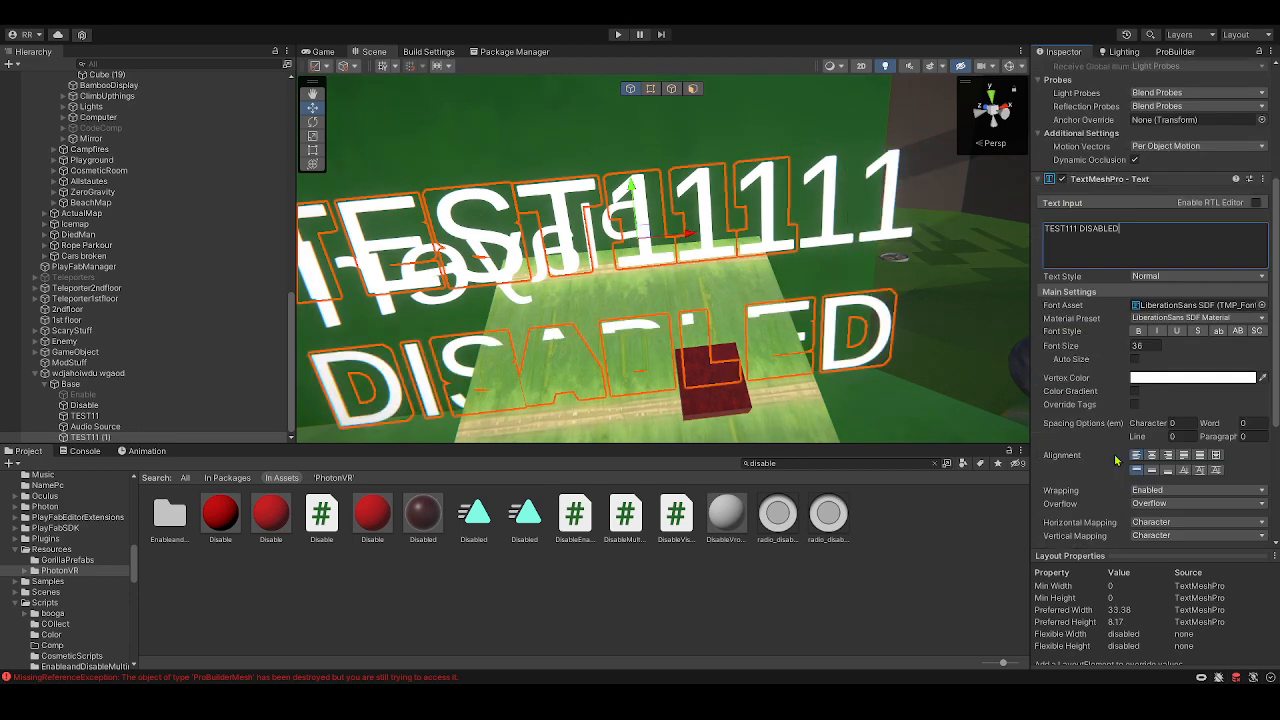
click(1135, 358)
scroll(760, 237, down, 3)
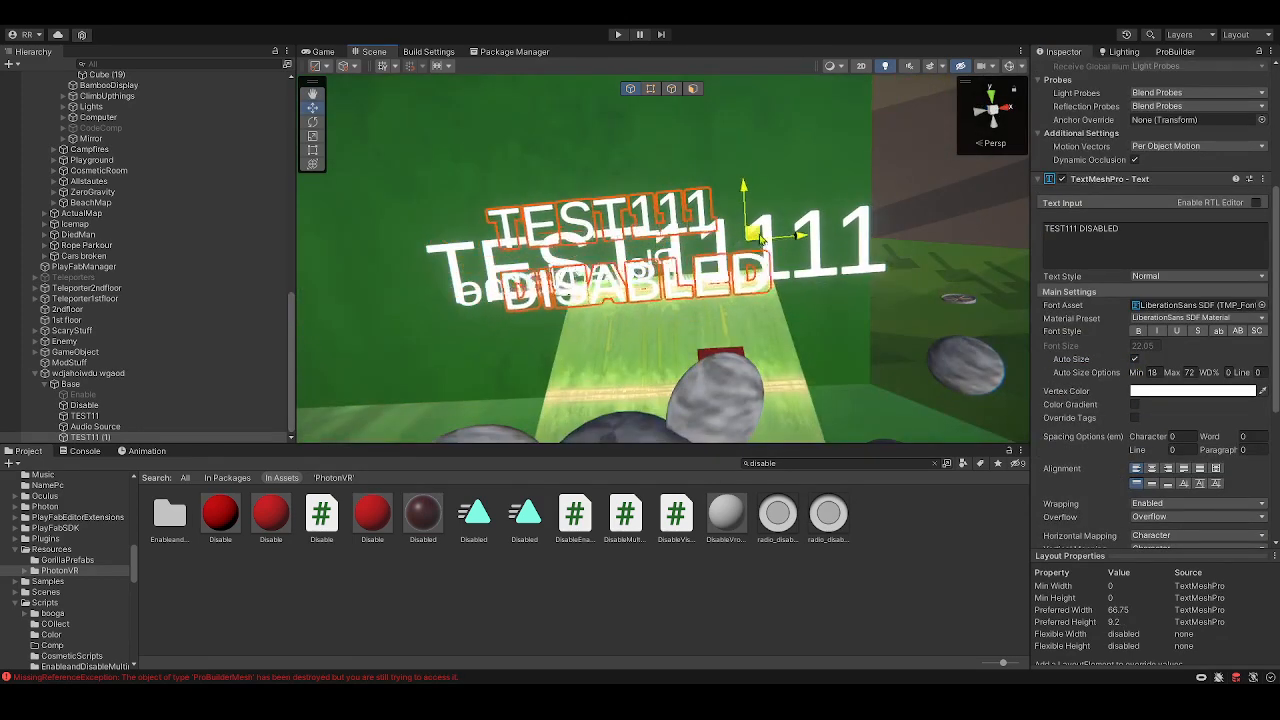
click(84, 415)
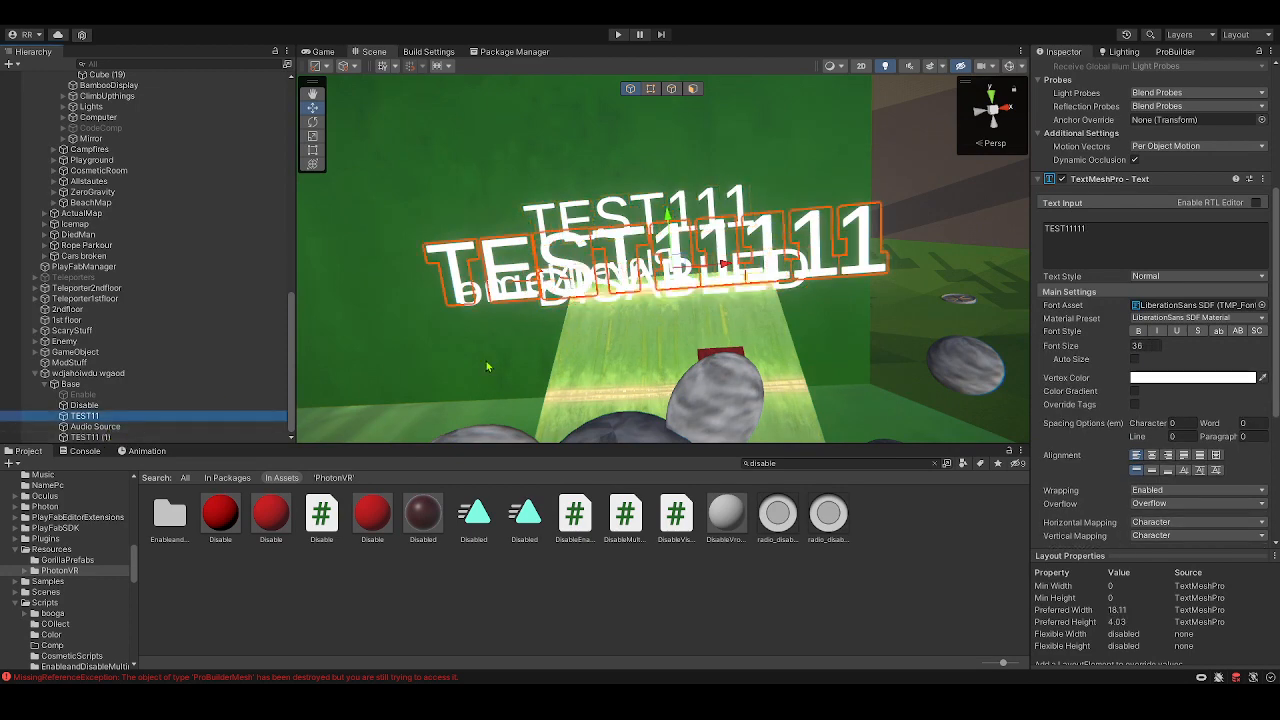
scroll(1032, 209, up, 5)
click(140, 438)
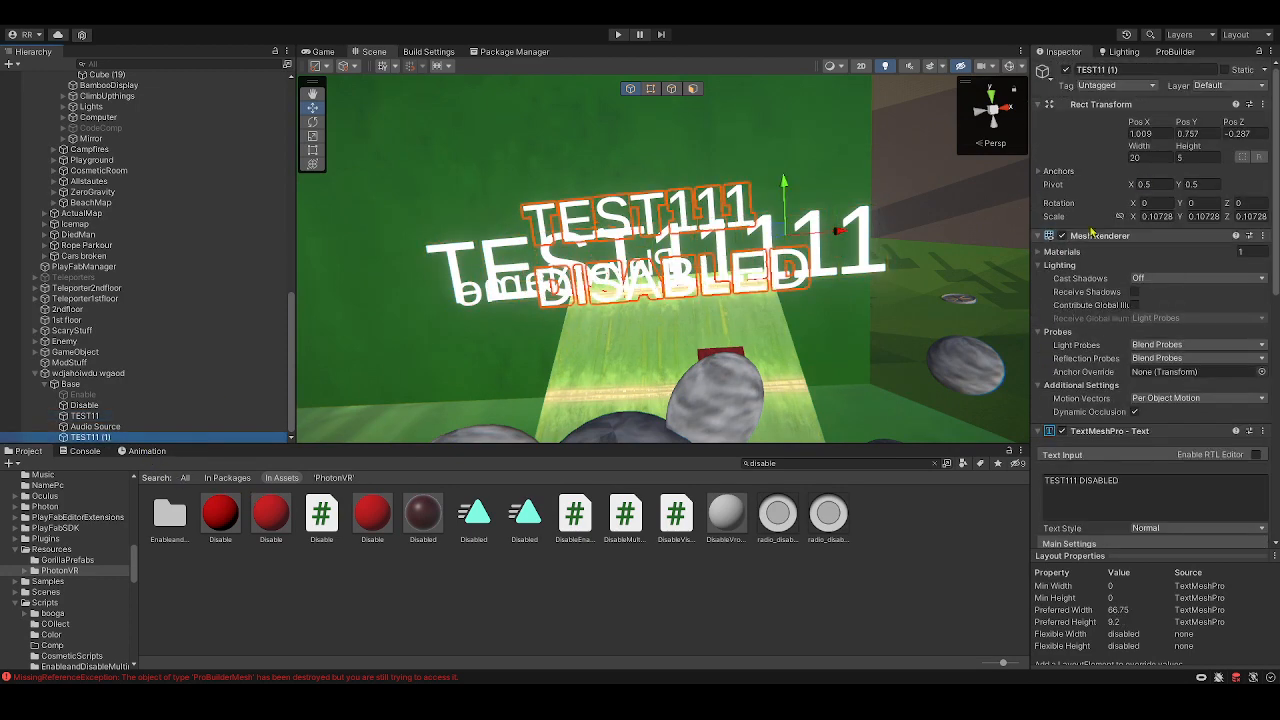
- Deactivate the original TEST11 text and make the TEST111 DISABLED text a child of the Enable button
right_drag(815, 195, 598, 265)
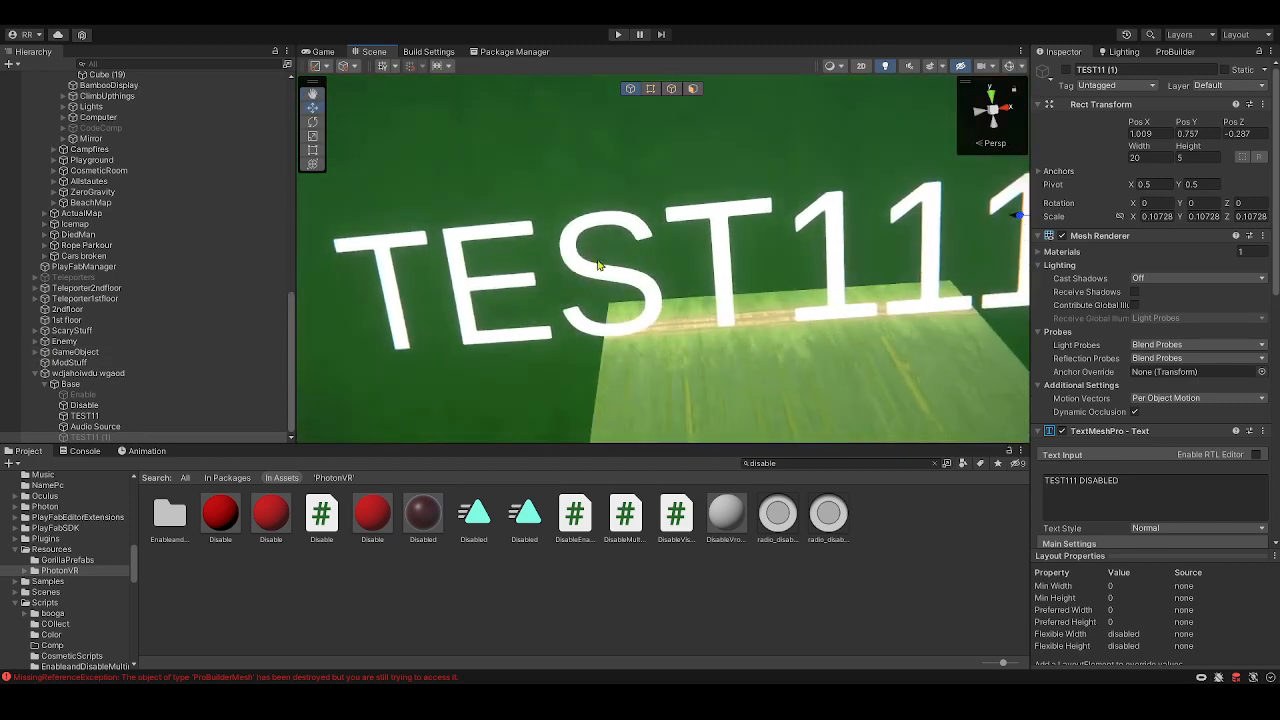
click(1066, 69)
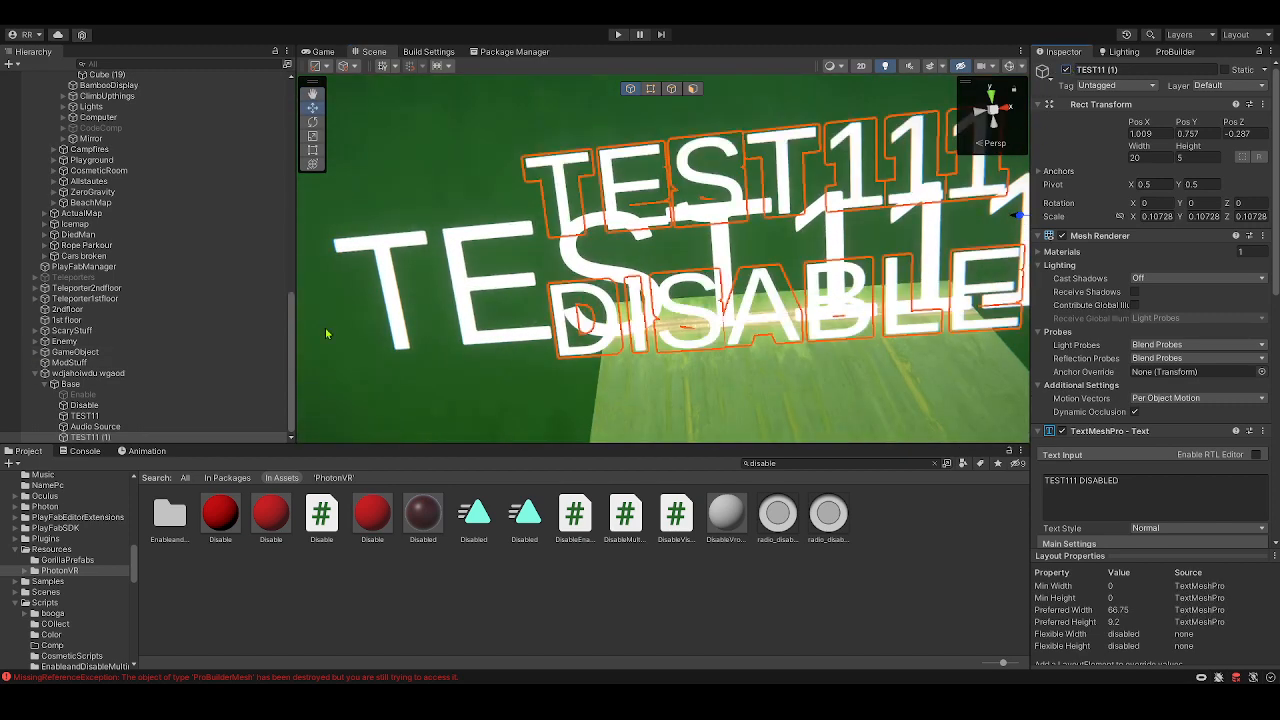
click(116, 416)
click(1066, 69)
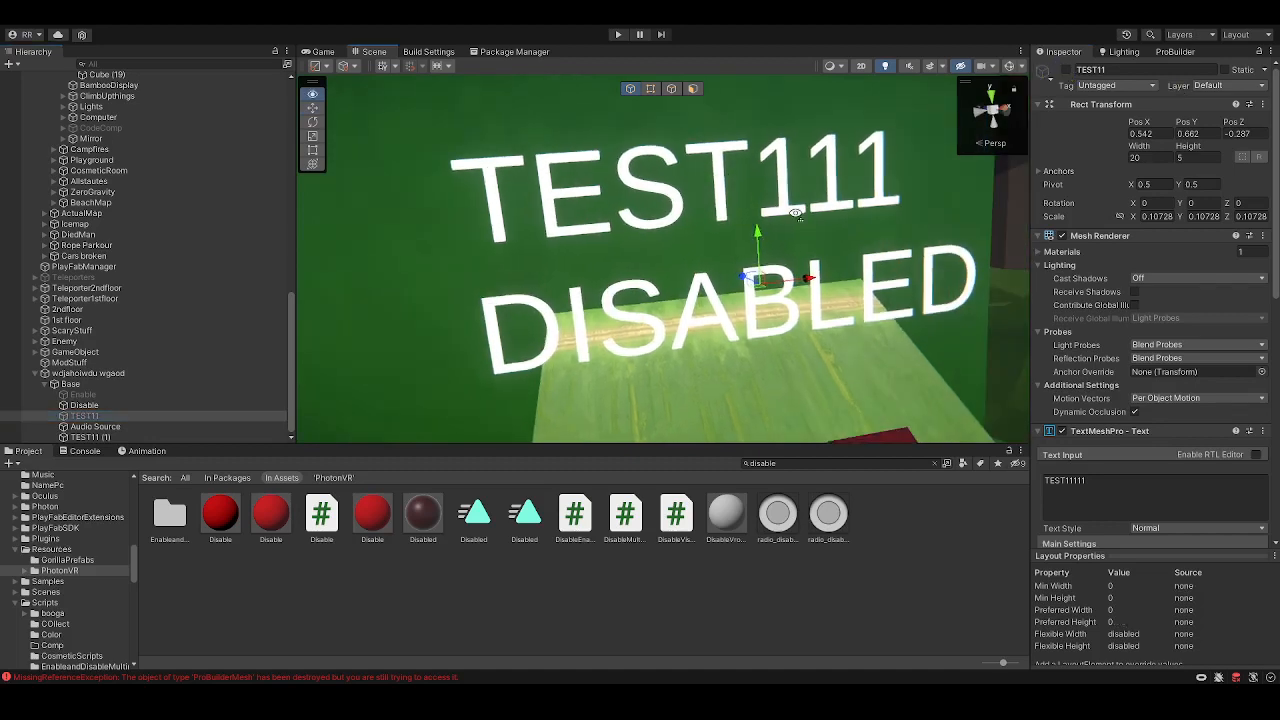
click(88, 438)
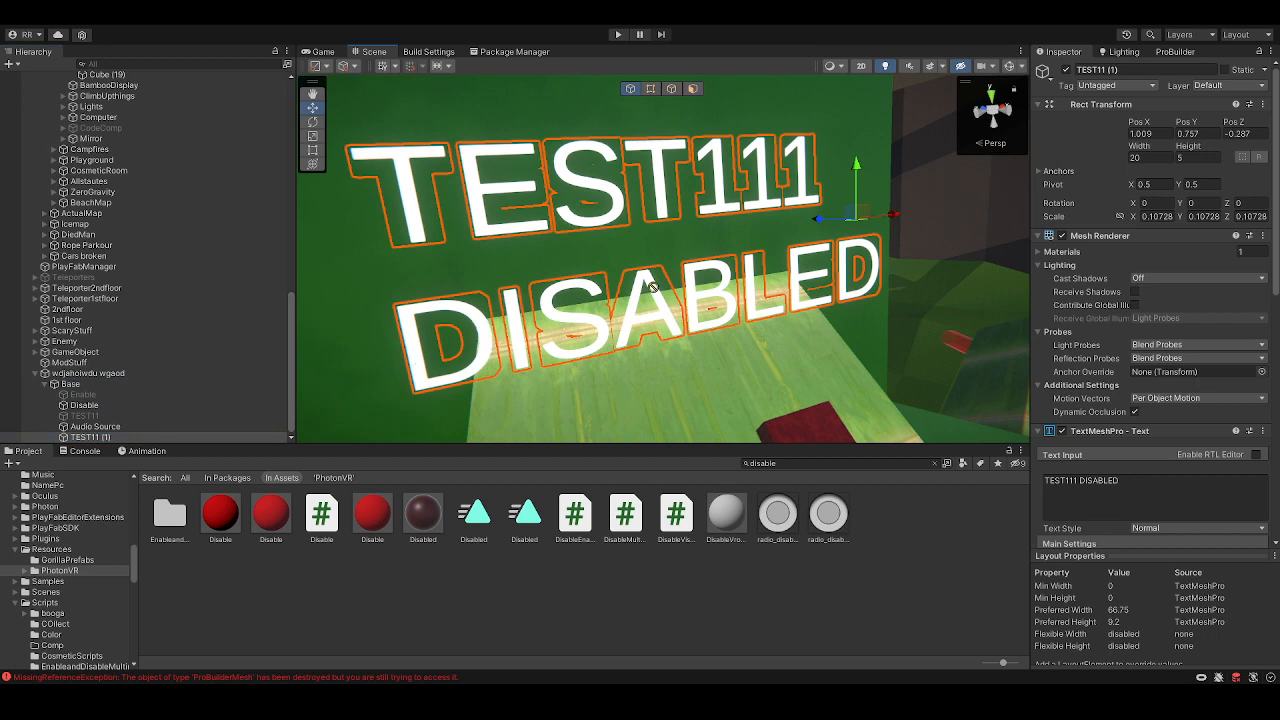
drag(88, 438, 159, 392)
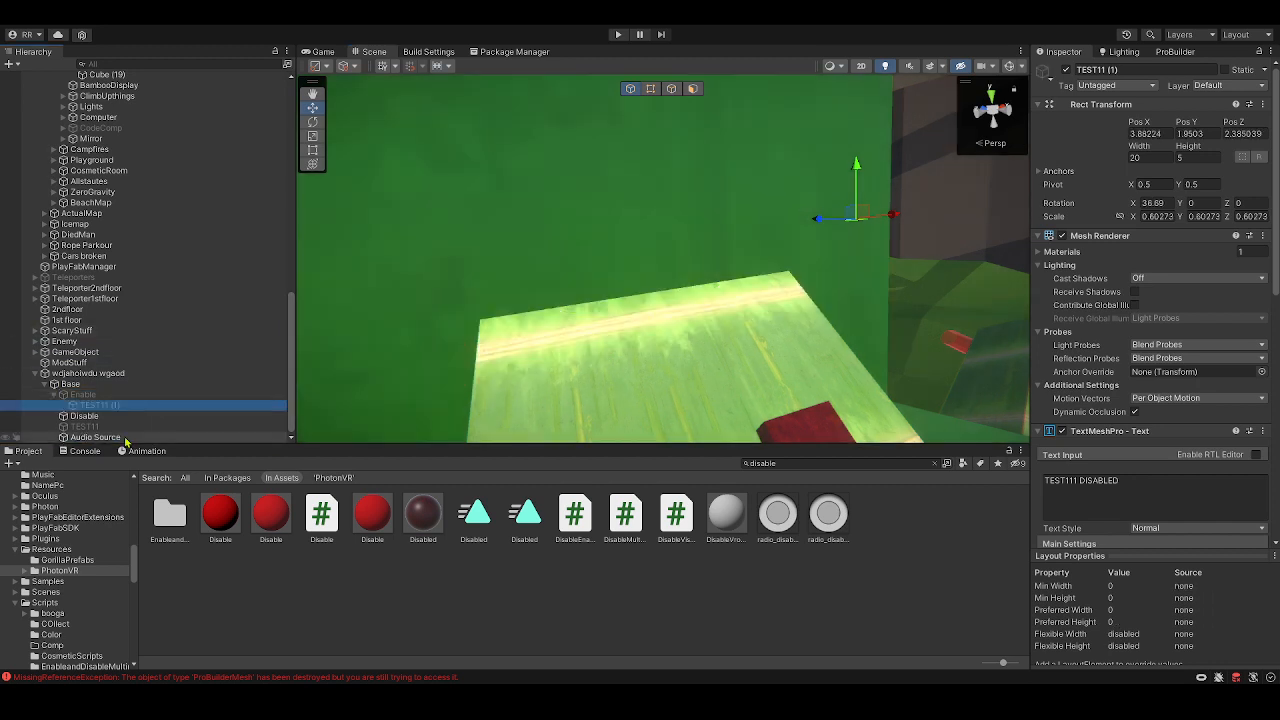
- Reactivate the original TEST11 text and make it a child of the Disable button
click(120, 419)
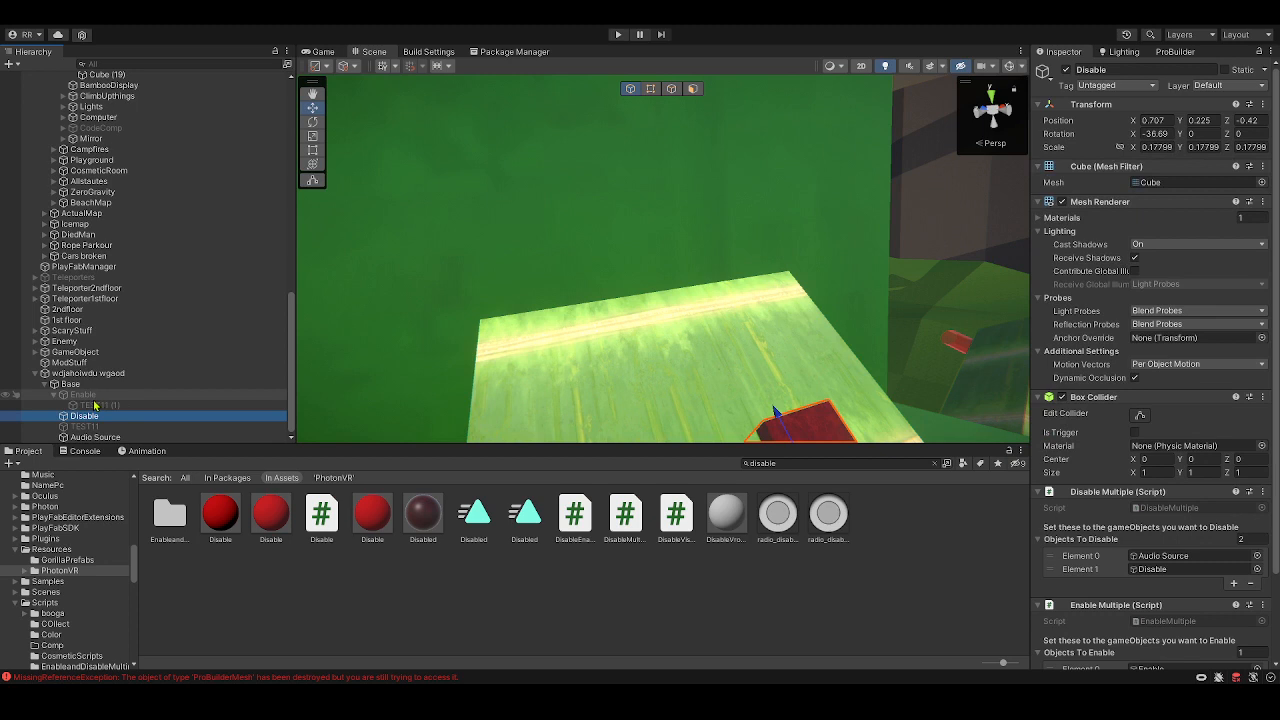
click(84, 426)
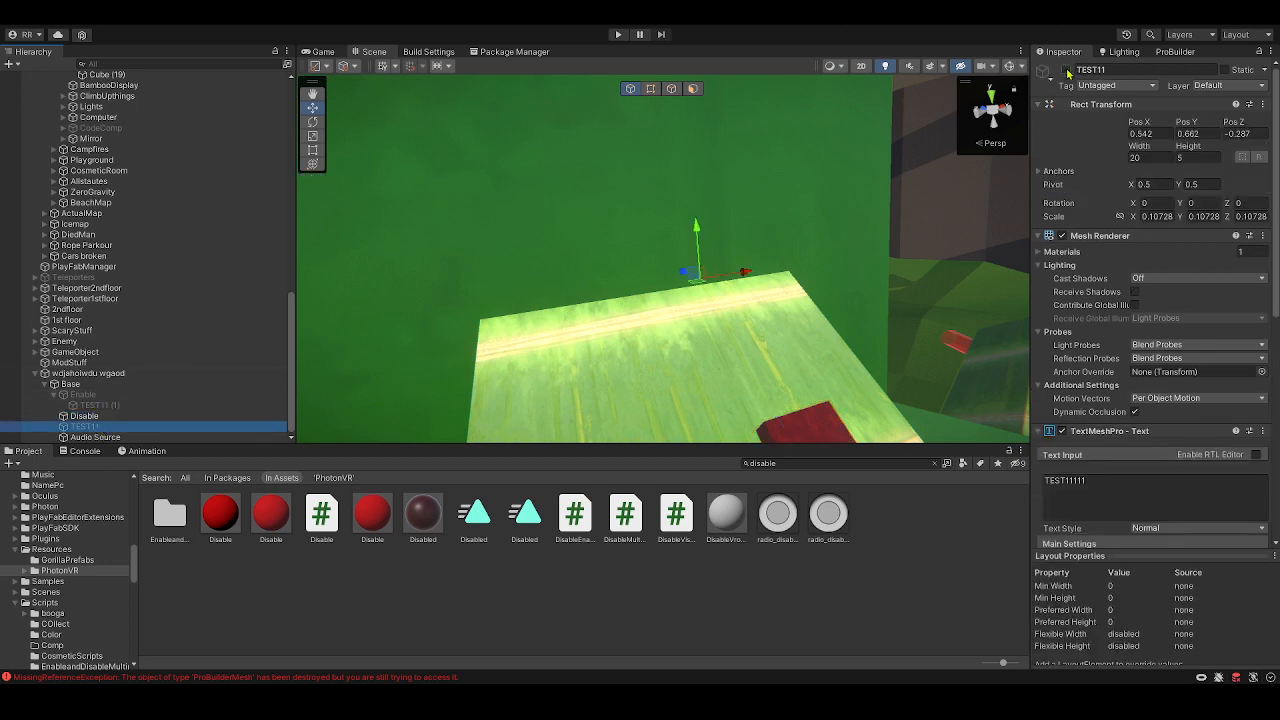
click(1066, 70)
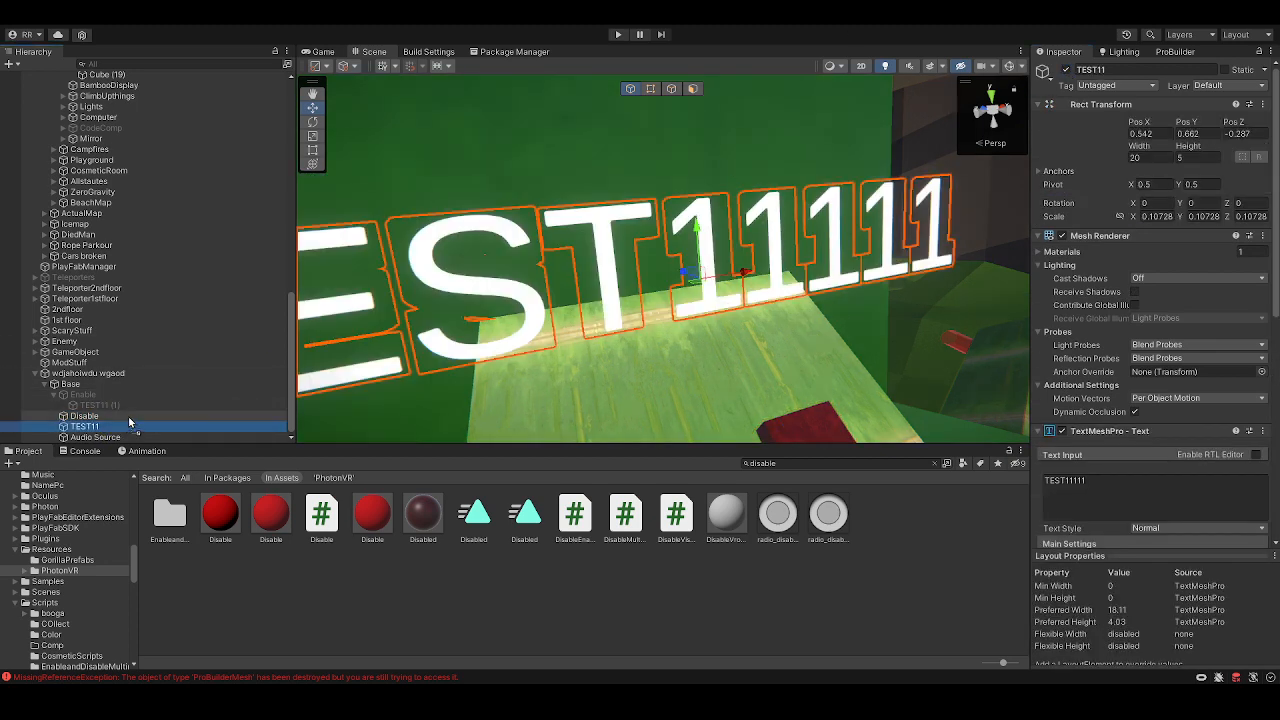
drag(110, 427, 129, 418)
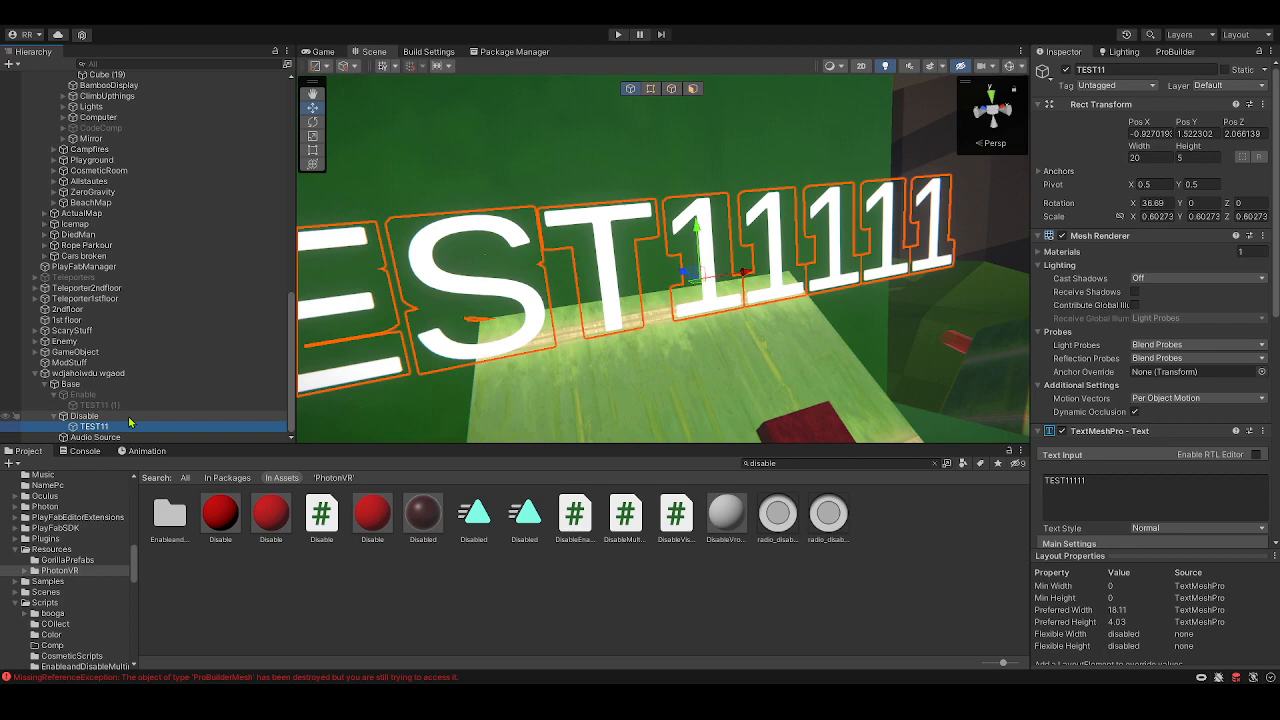
right_drag(587, 298, 518, 335)
click(146, 418)
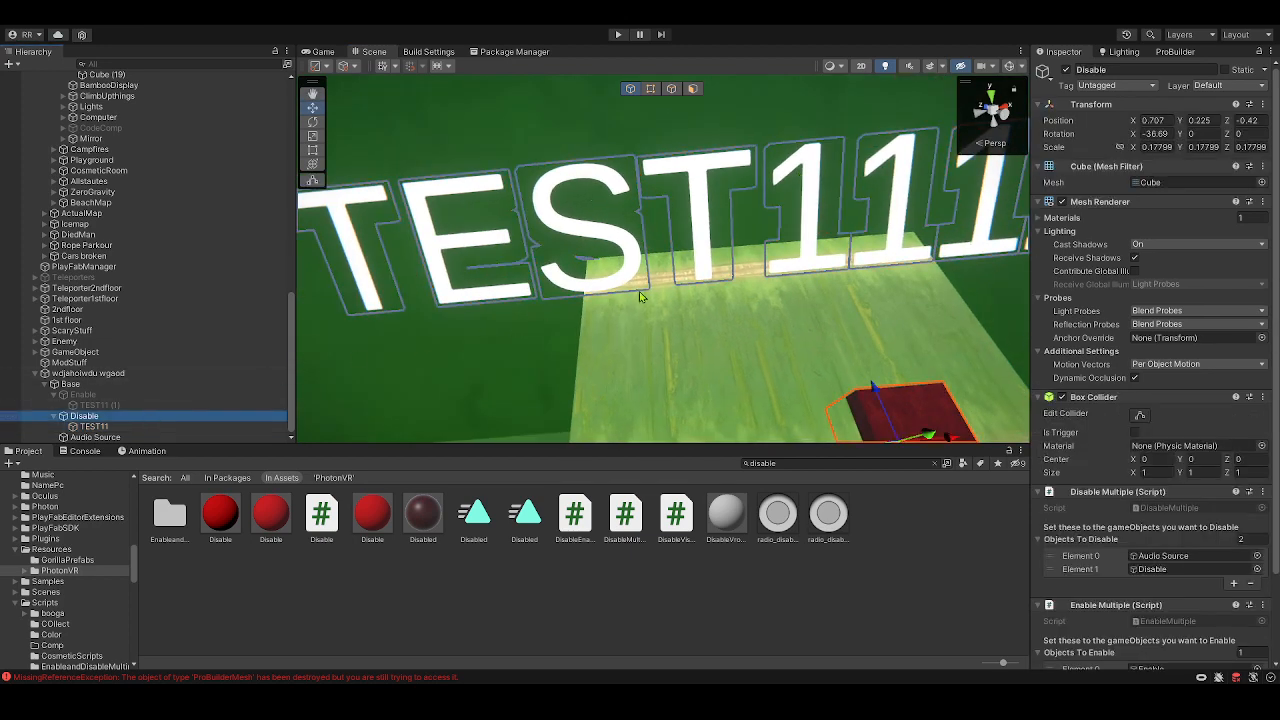
right_drag(641, 297, 686, 320)
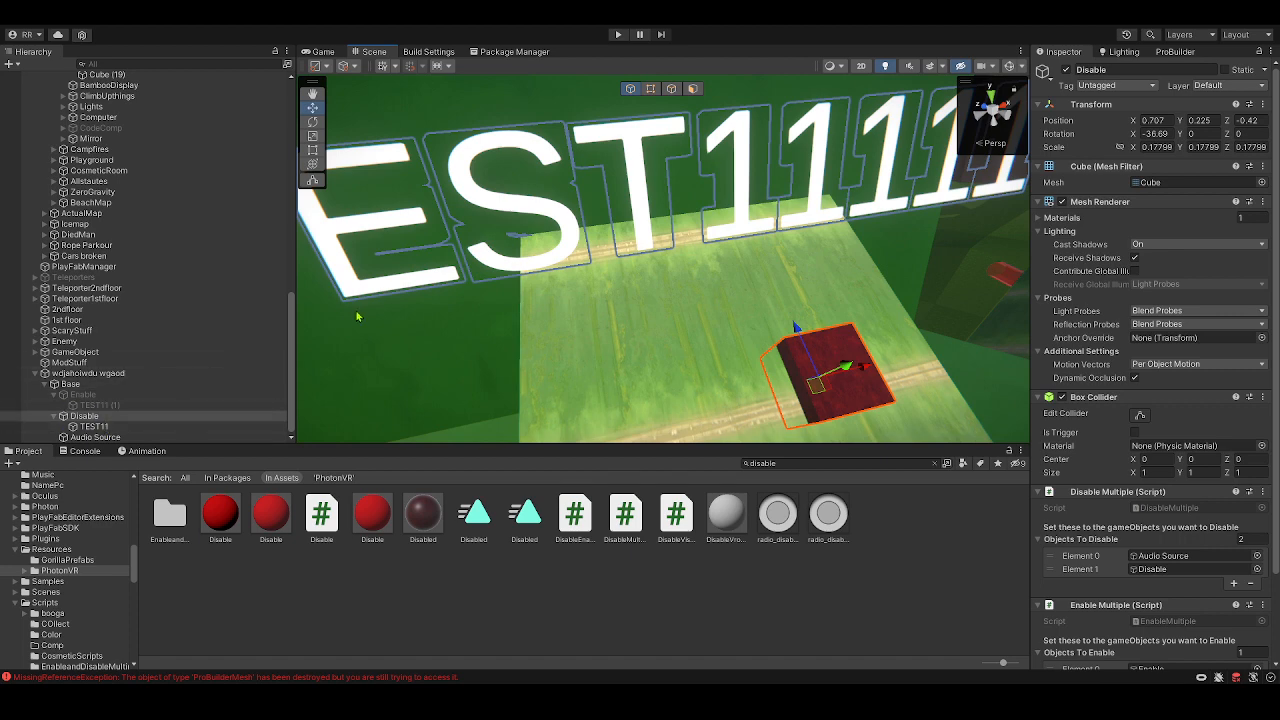
- Start play mode and delete the root-level Player object from the running scene
click(618, 35)
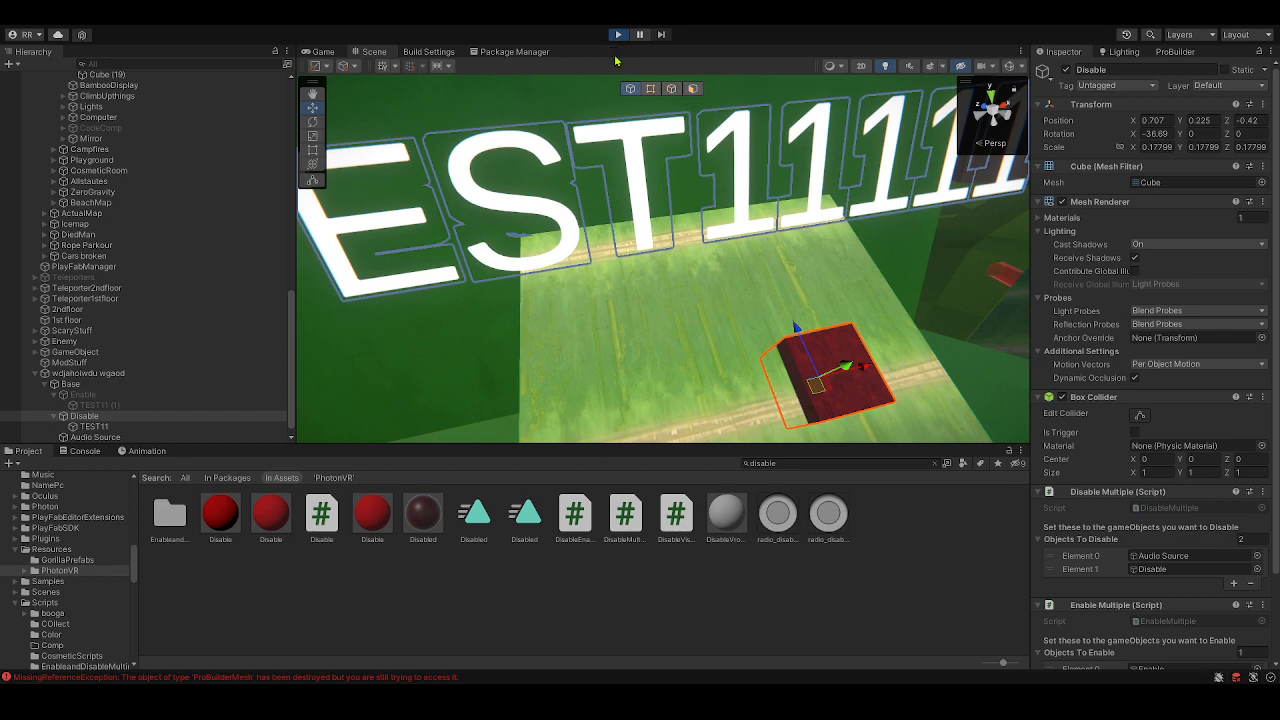
click(384, 51)
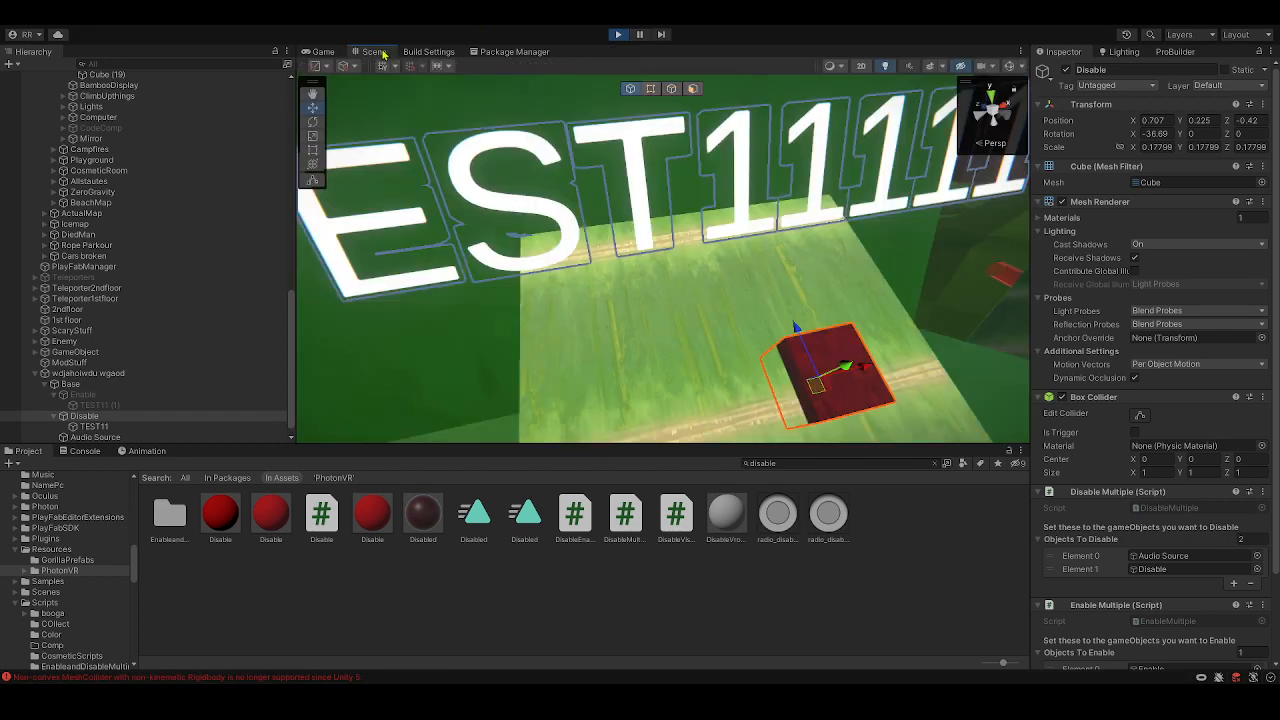
key(s)
right_drag(500, 185, 436, 224)
key(w)
scroll(108, 238, up, 12)
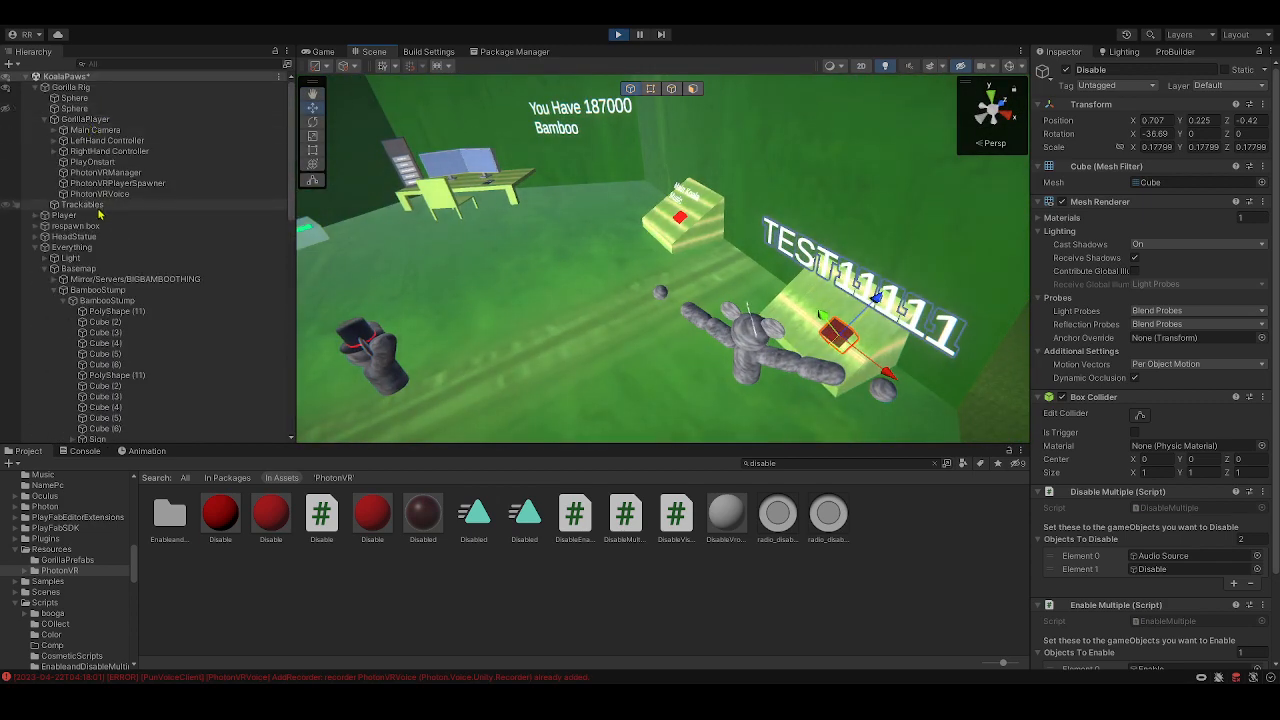
click(84, 204)
click(85, 216)
key(Delete)
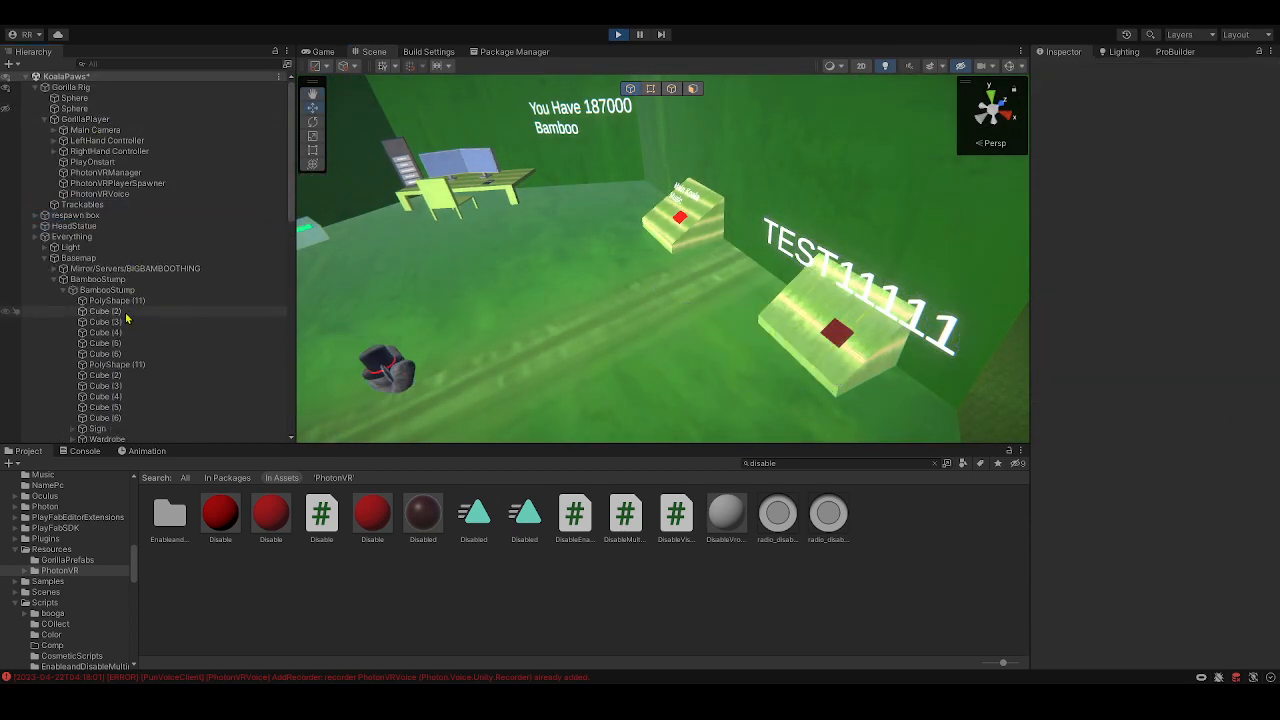
- Move the GorillaPlayer across the room to stand in front of the bamboo stand with the Disable button
click(380, 362)
drag(383, 384, 780, 348)
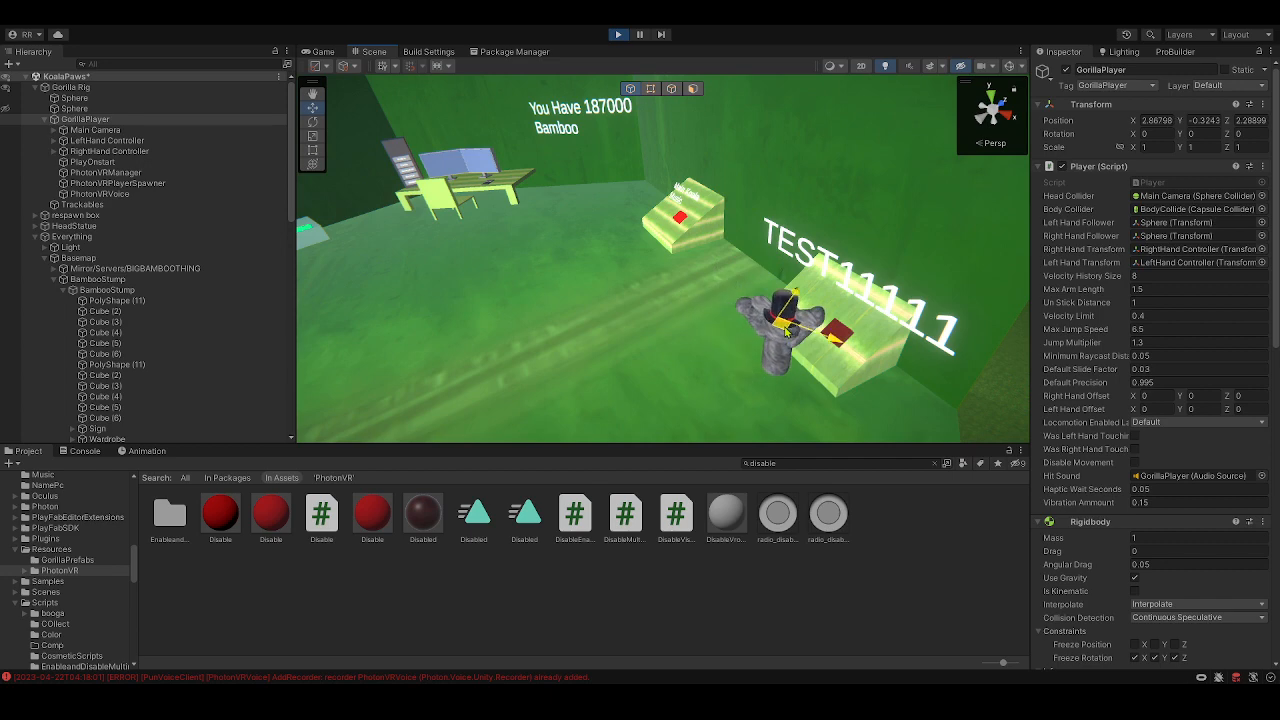
key(w)
right_drag(780, 348, 805, 375)
- Move the RightHand Controller close to the red Disable button, to about X 0.34, Z 0.279, and check it in the Game view
click(160, 152)
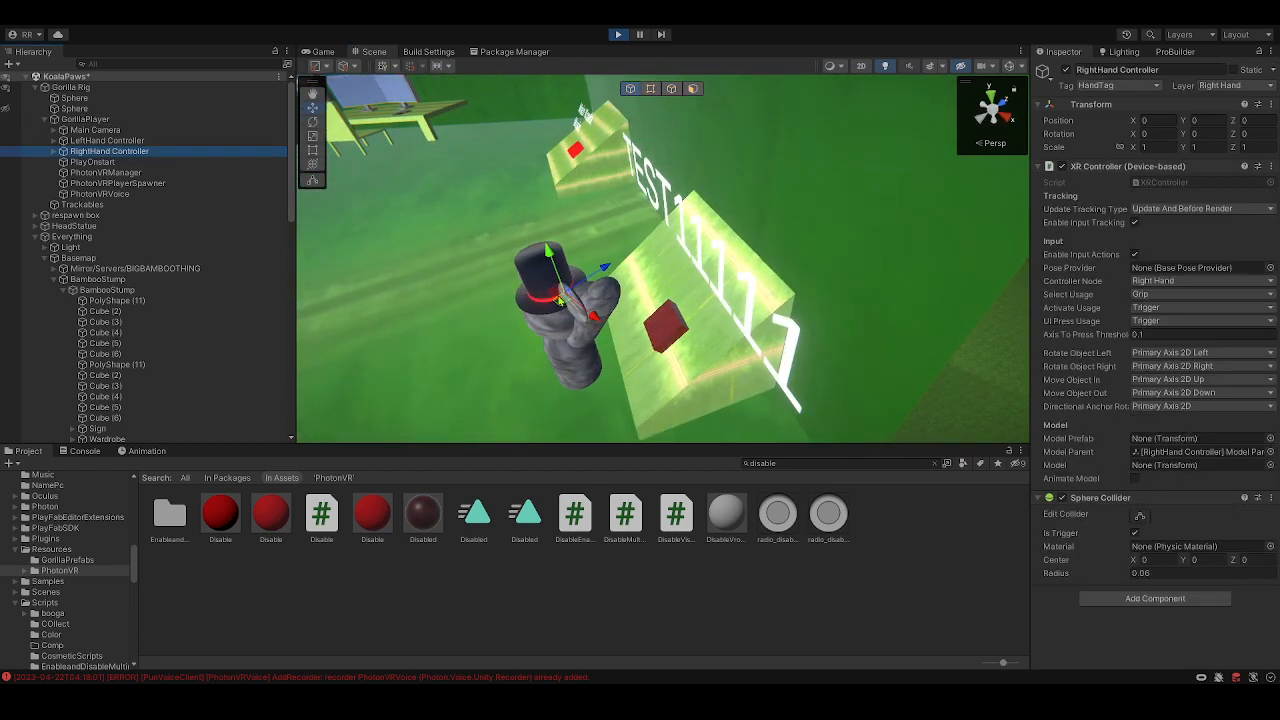
drag(560, 300, 654, 300)
right_drag(650, 270, 825, 117)
key(w)
key(a)
key(w)
key(a)
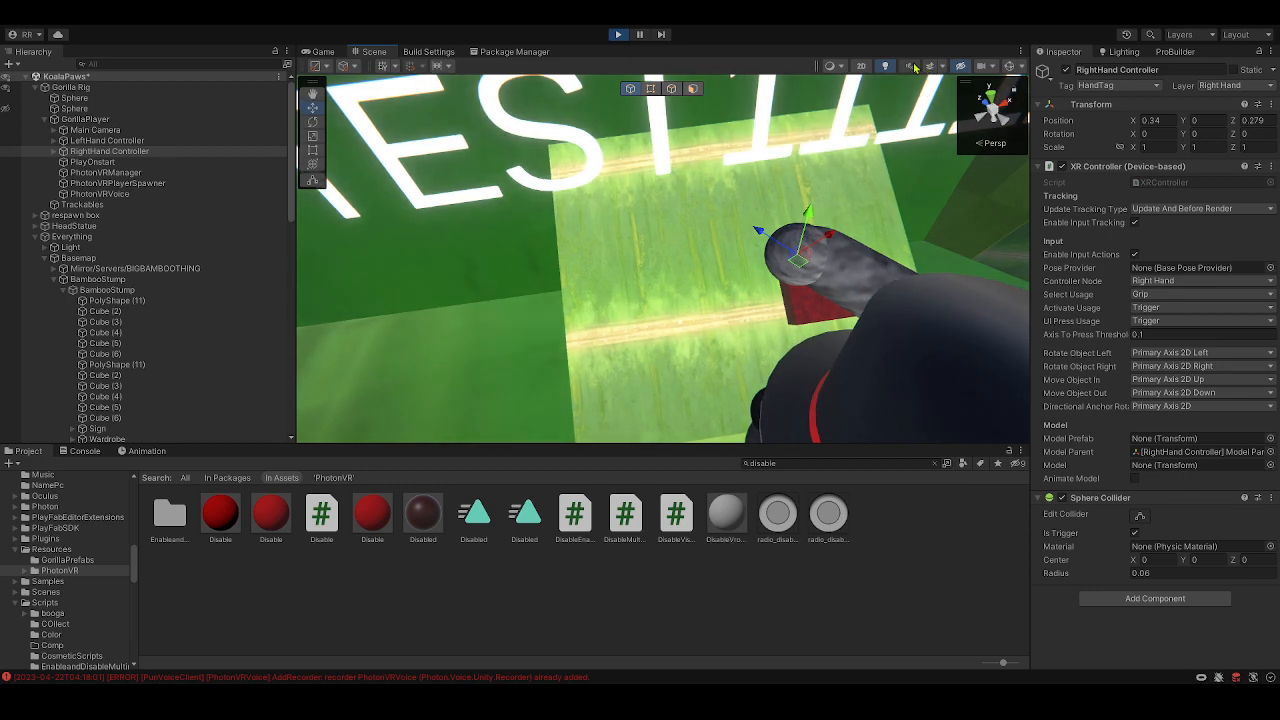
click(337, 53)
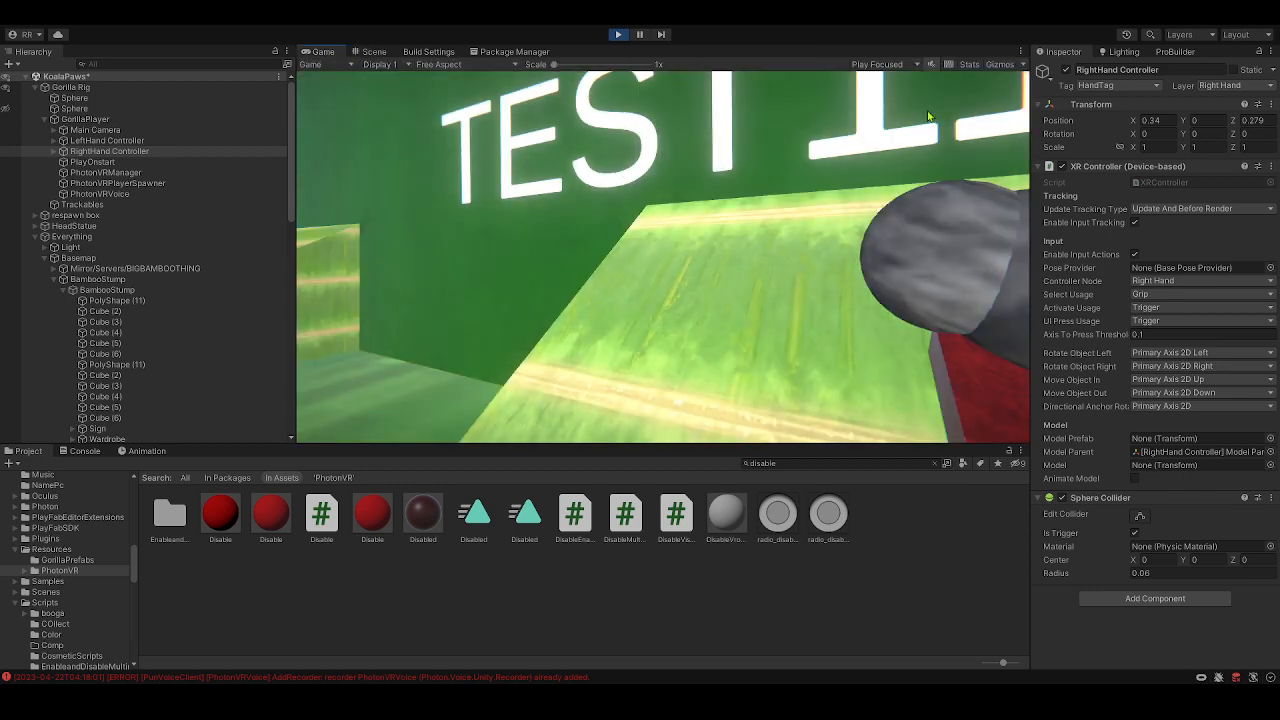
click(372, 54)
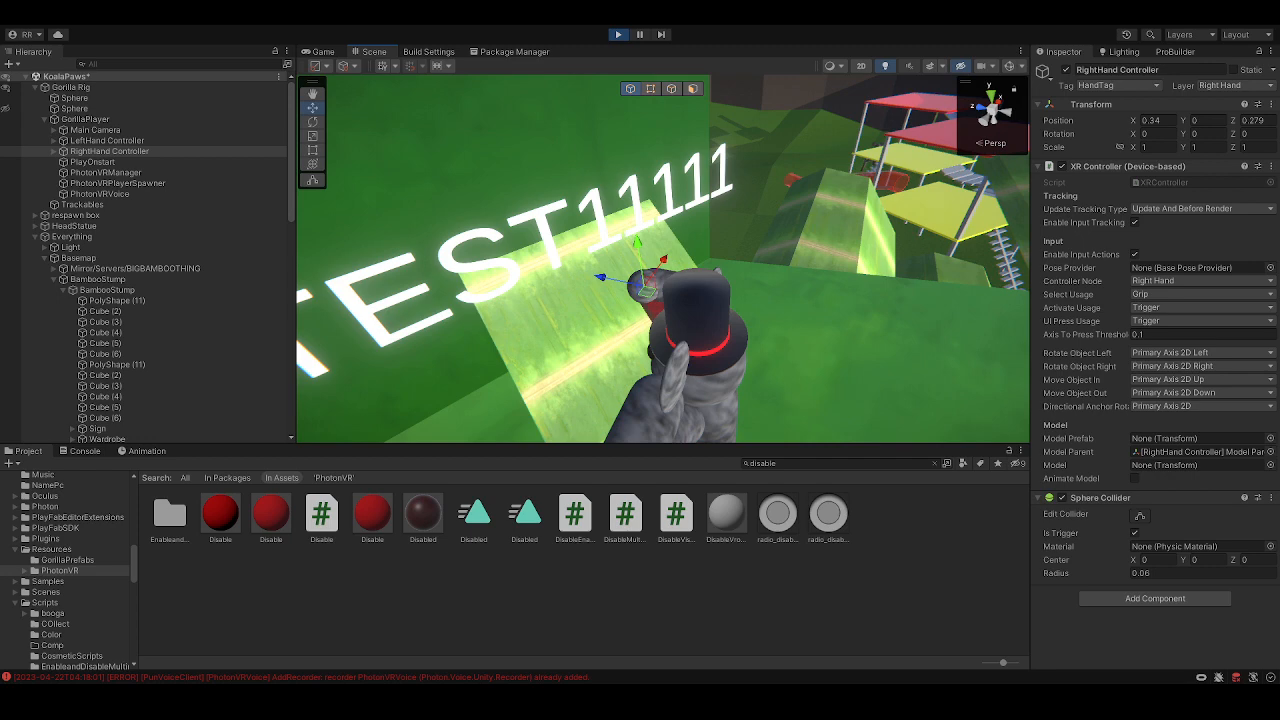
- Push the RightHand Controller into the red Disable button, to about X 0.412, Y -0.012, Z 0.271, to test its trigger
key(d)
right_drag(685, 310, 498, 350)
key(w)
drag(643, 269, 680, 250)
key(a)
right_drag(684, 248, 882, 262)
key(s)
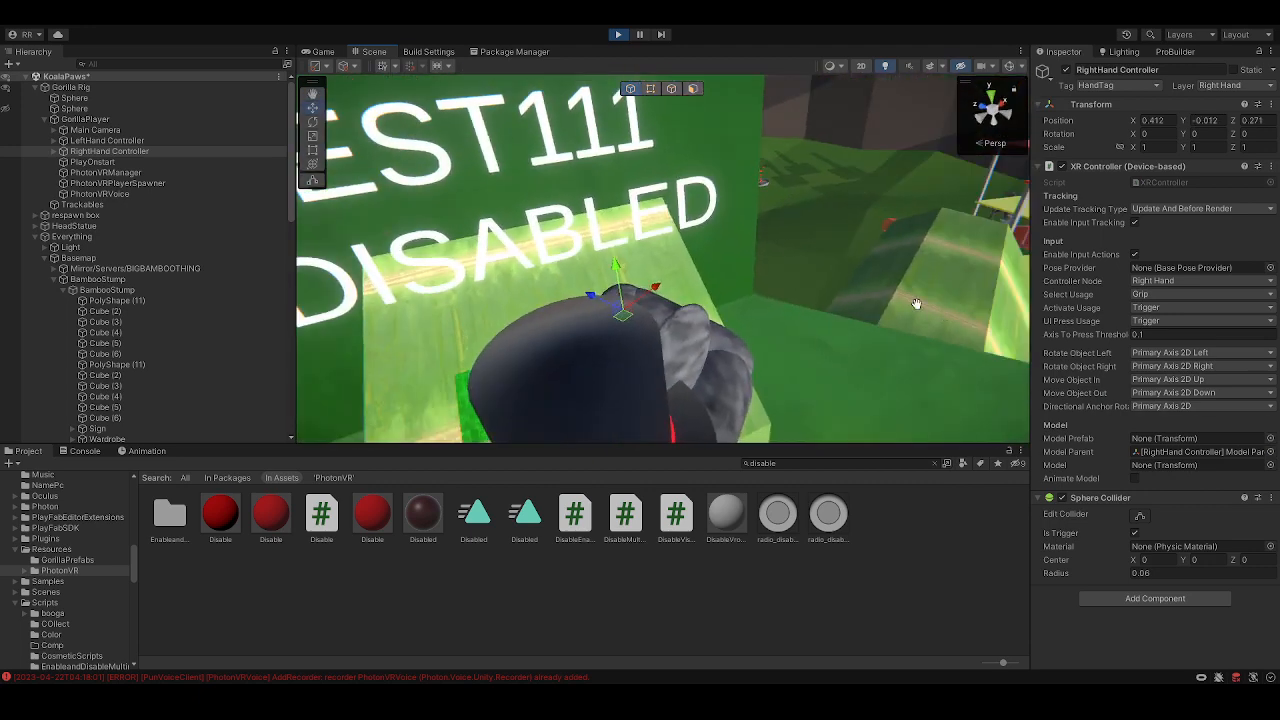
right_drag(916, 303, 793, 337)
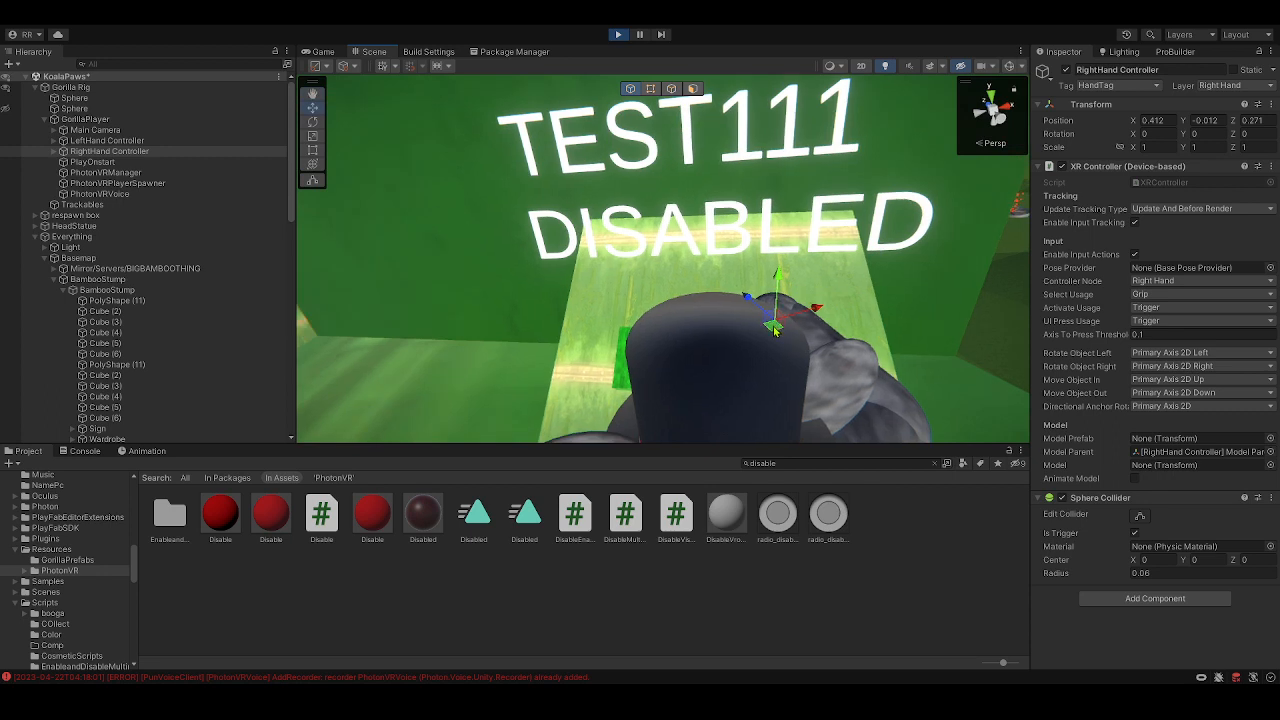
- Pull the RightHand Controller off the button to about X 0.123, Y 0.07, Z 0.354, check the stand from the side and stop play mode
drag(778, 326, 728, 318)
right_drag(552, 297, 546, 249)
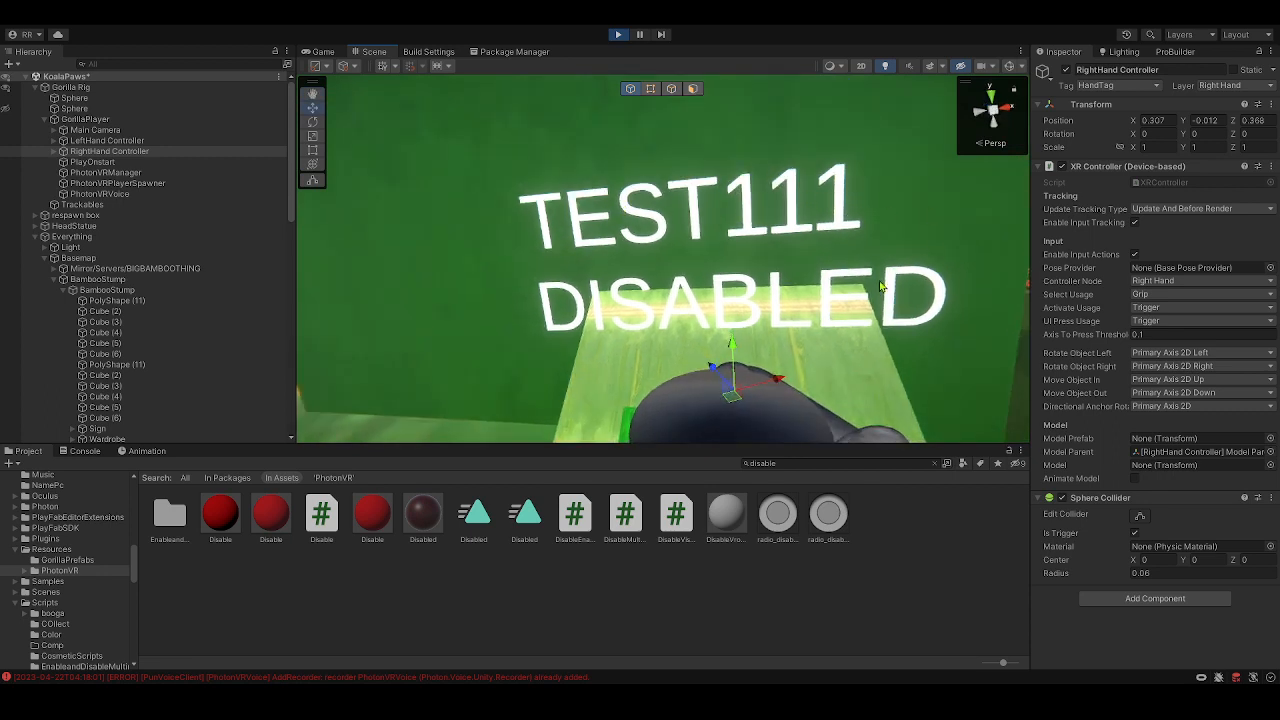
right_drag(718, 312, 734, 371)
drag(711, 306, 641, 308)
right_drag(668, 308, 872, 239)
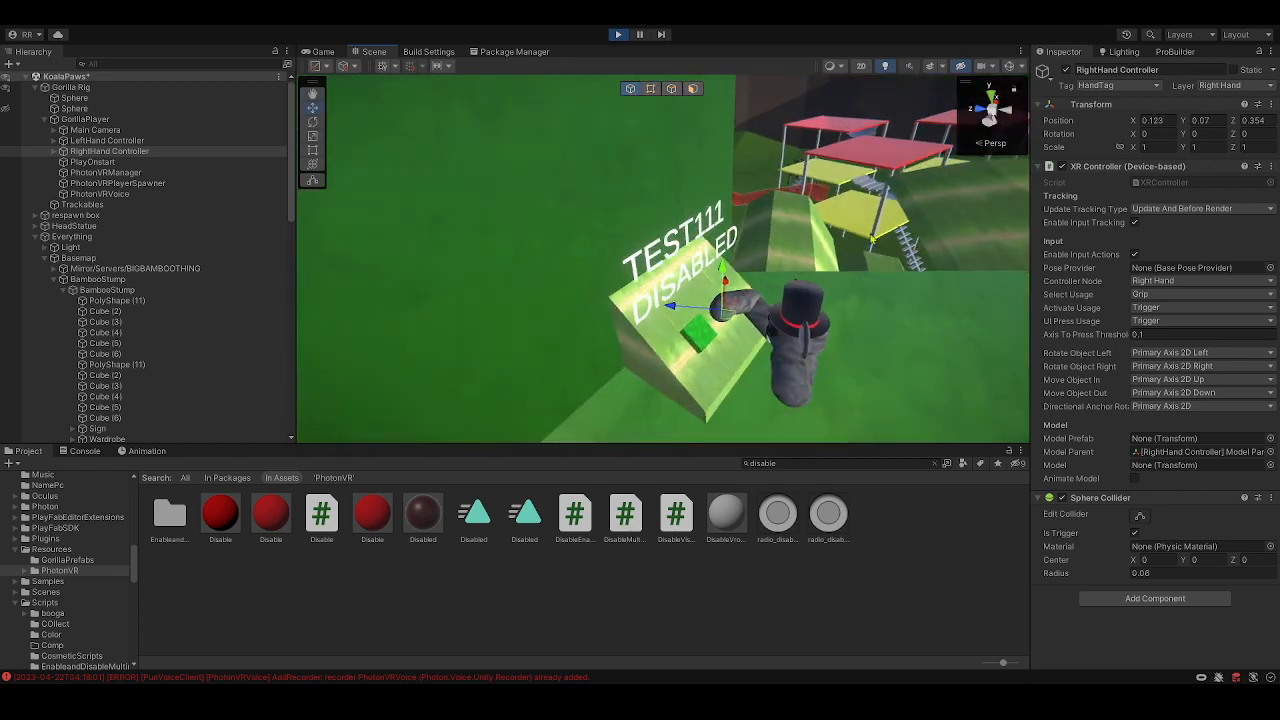
click(618, 36)
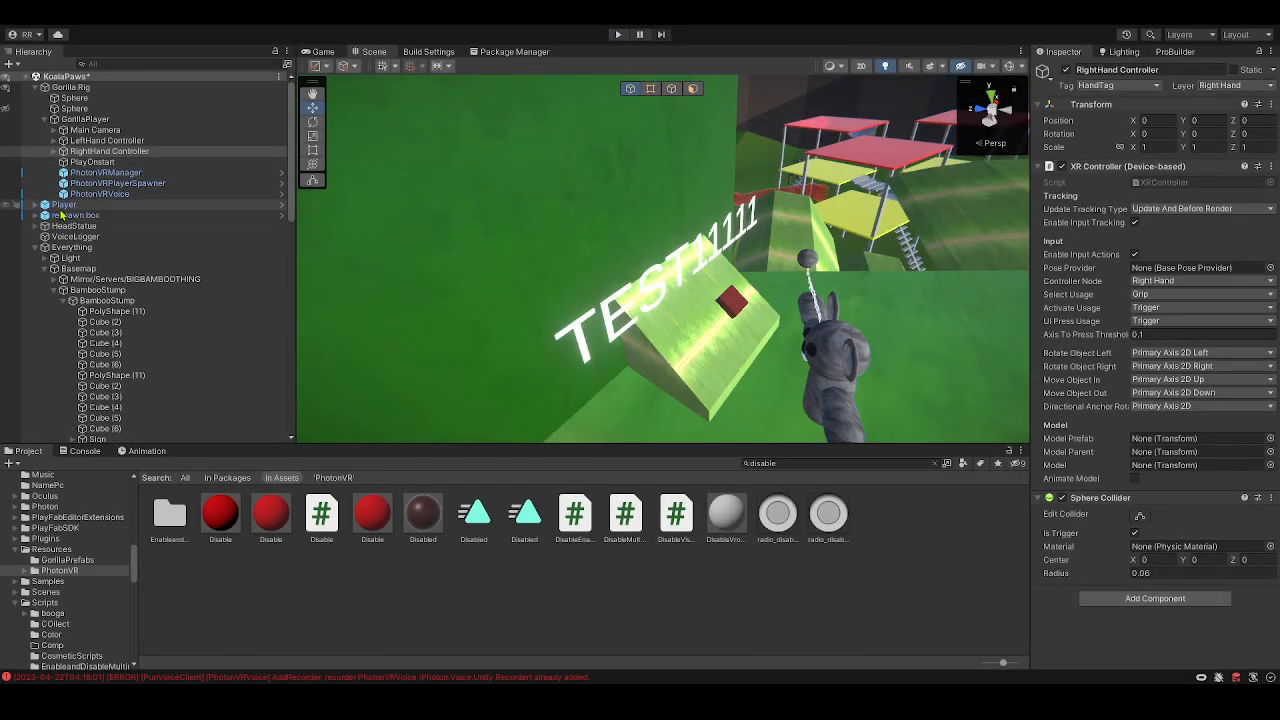
- Delete the whole test stand group "wdjahoiwdu wgaod", including its base, buttons and texts, from the scene
click(62, 205)
click(651, 362)
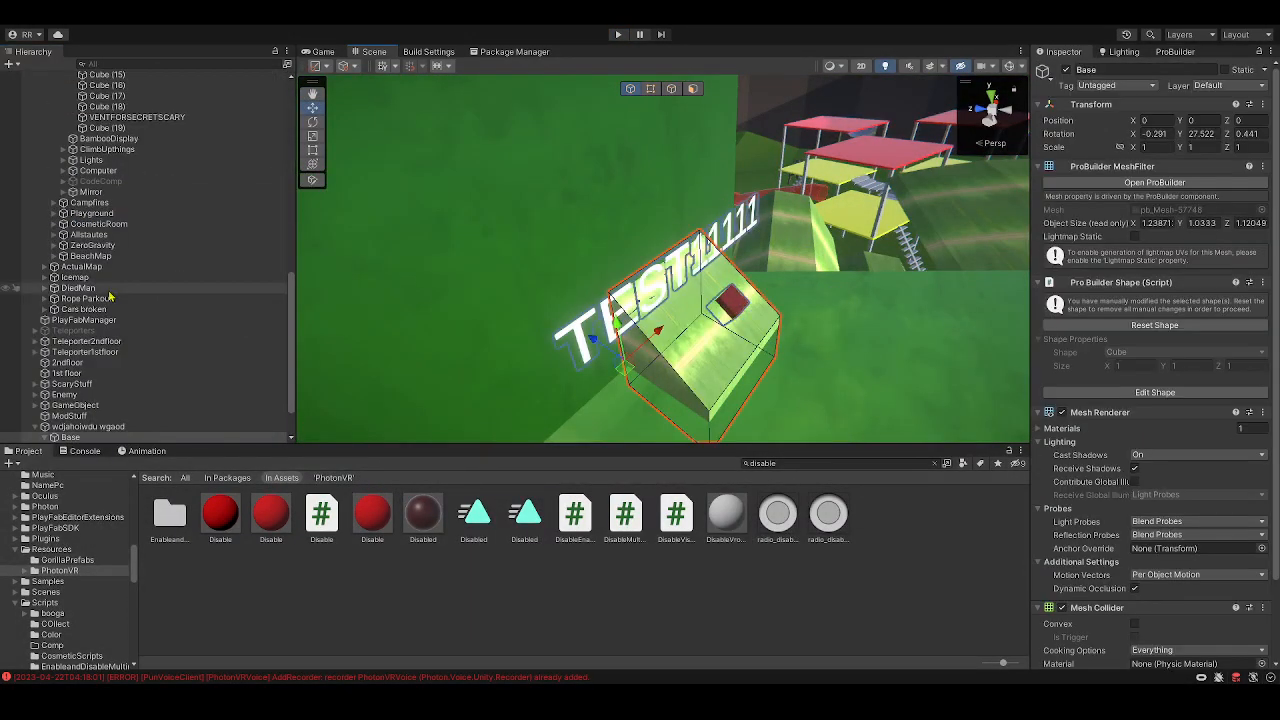
scroll(105, 340, down, 1)
click(100, 374)
key(Delete)
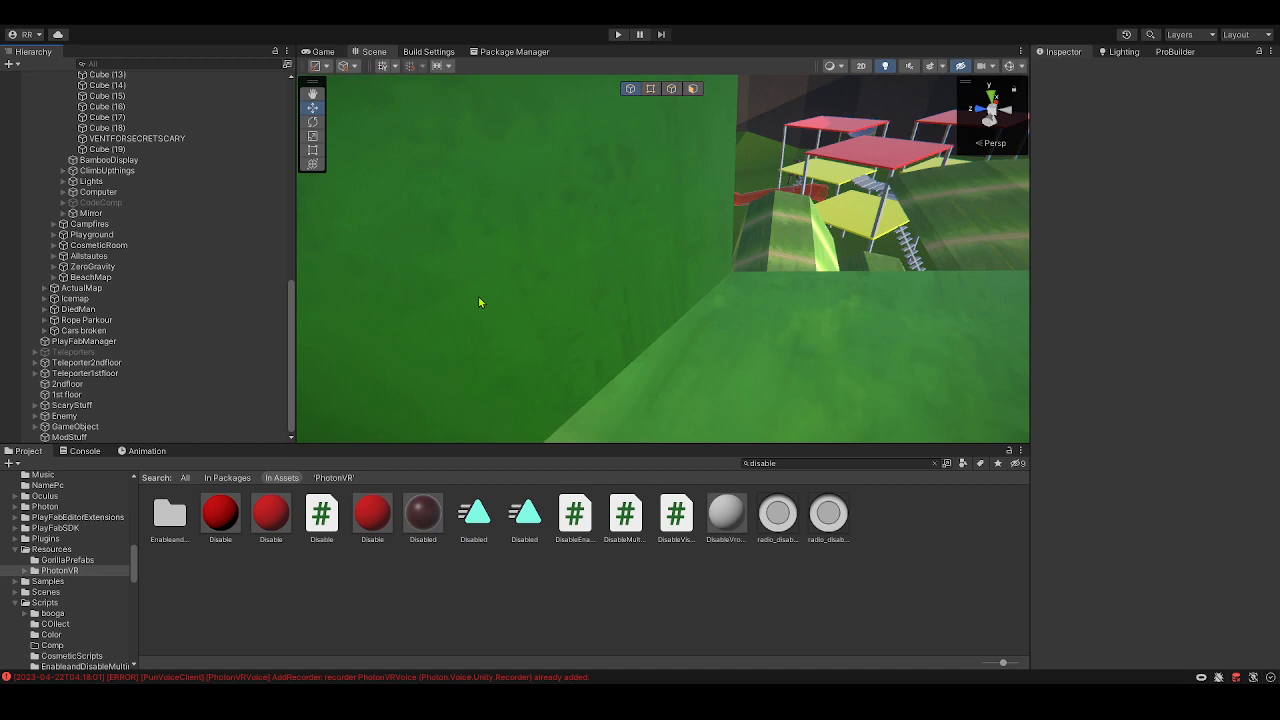
right_drag(478, 302, 597, 87)
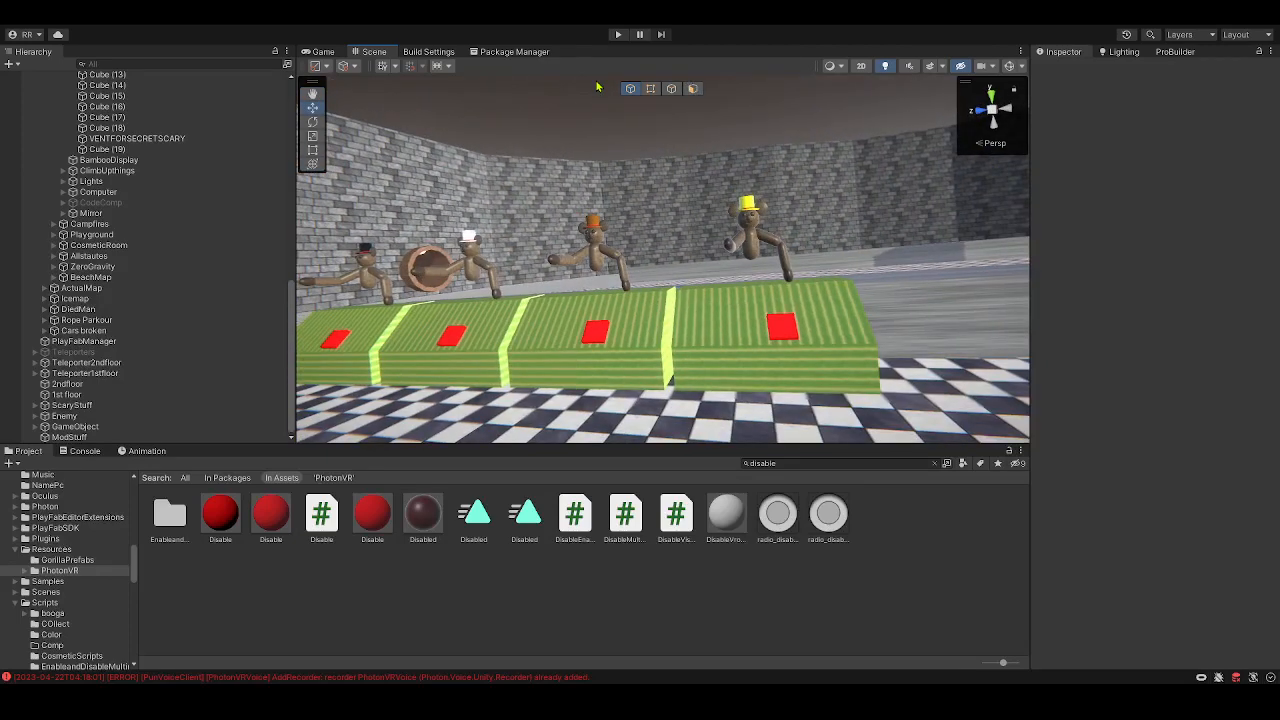